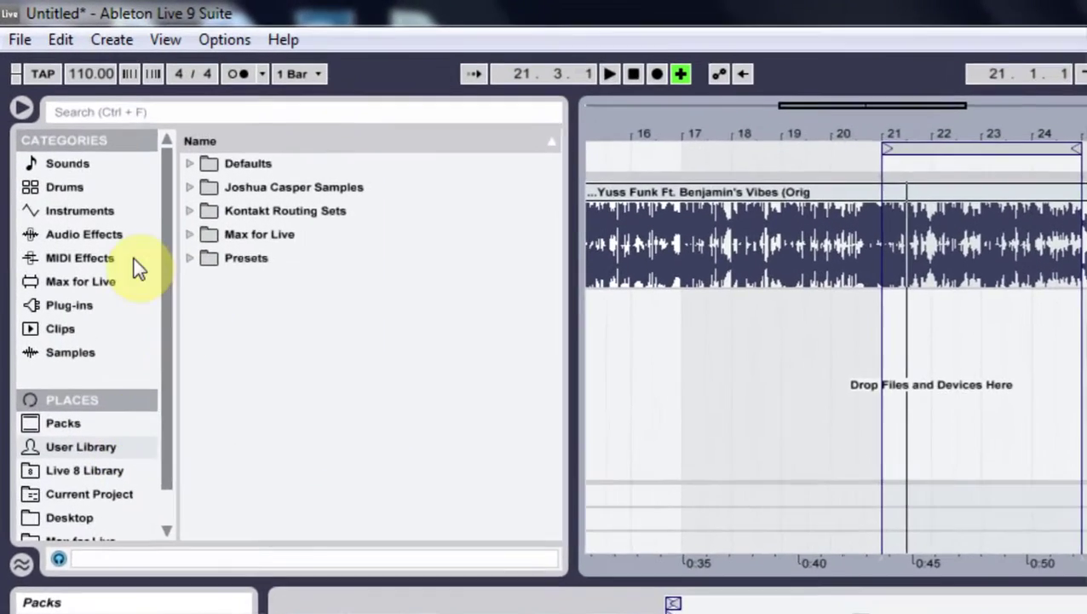
Drop an Audio Effect Rack onto the audio track, show its chain list, and play from bar 21.
click(34, 170)
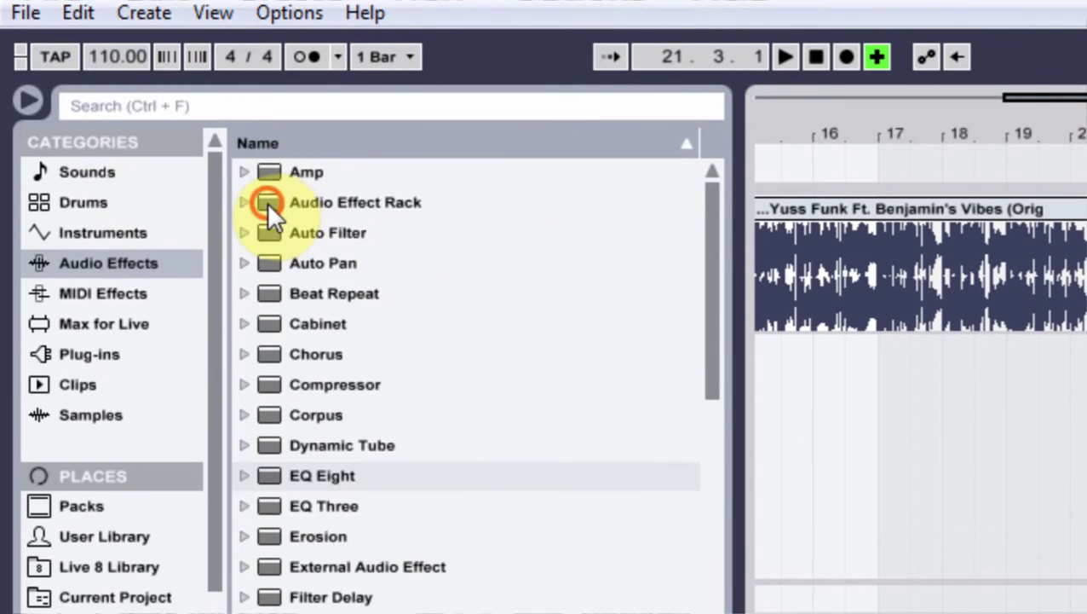
drag(270, 66, 819, 281)
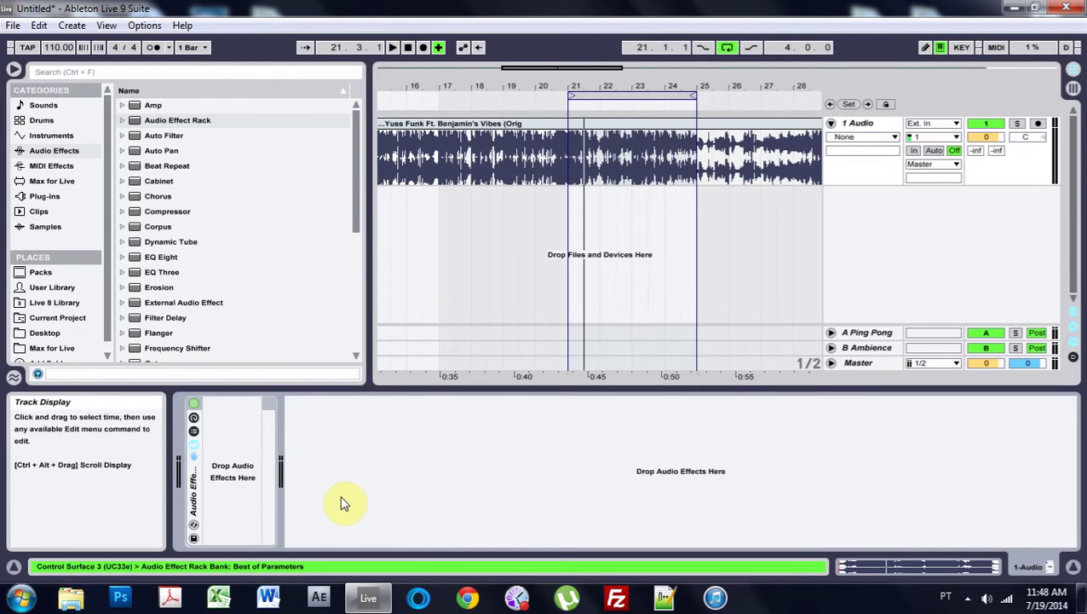
click(193, 430)
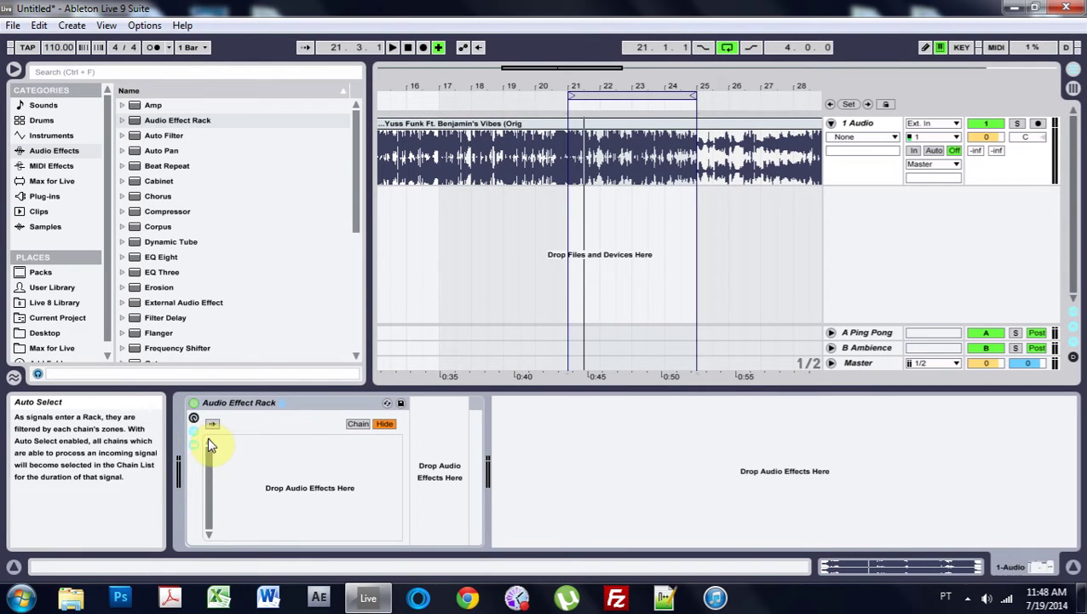
click(588, 104)
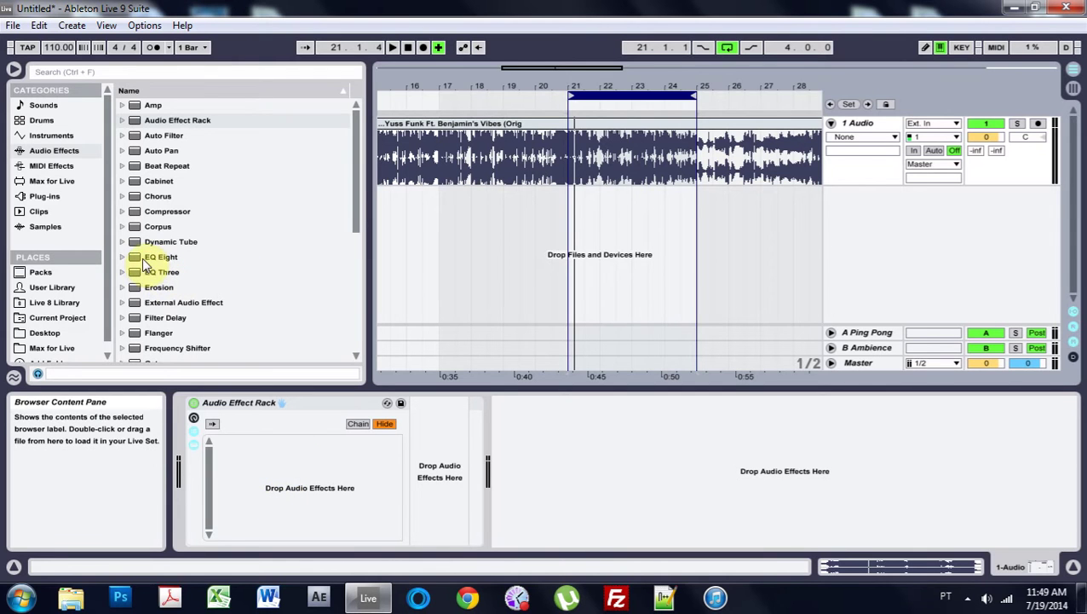
Add two EQ Eight chains to the rack and show its macro controls.
drag(137, 257, 250, 452)
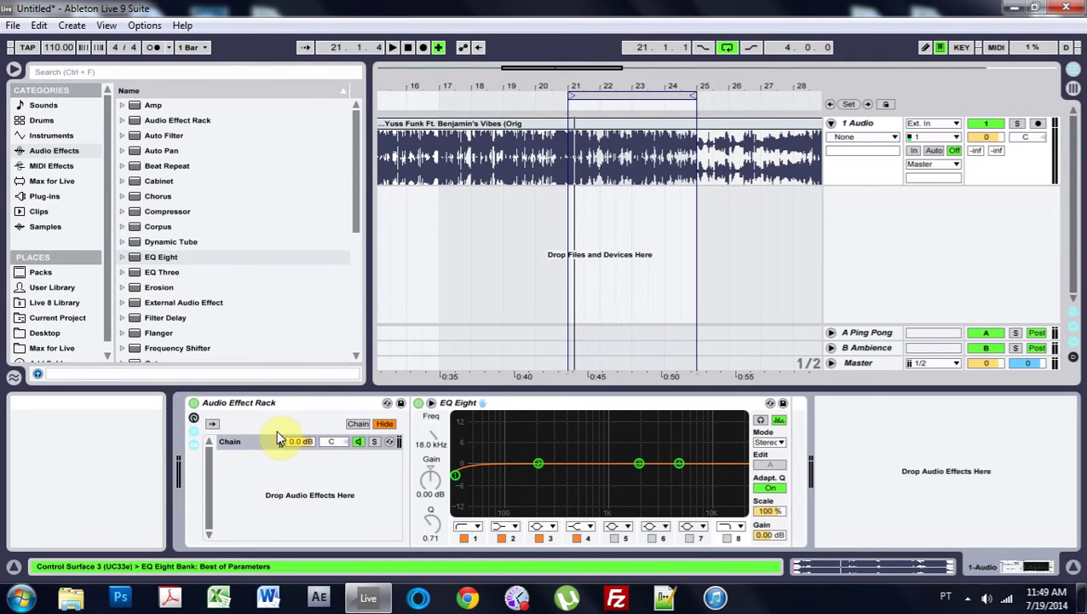
drag(174, 279, 273, 497)
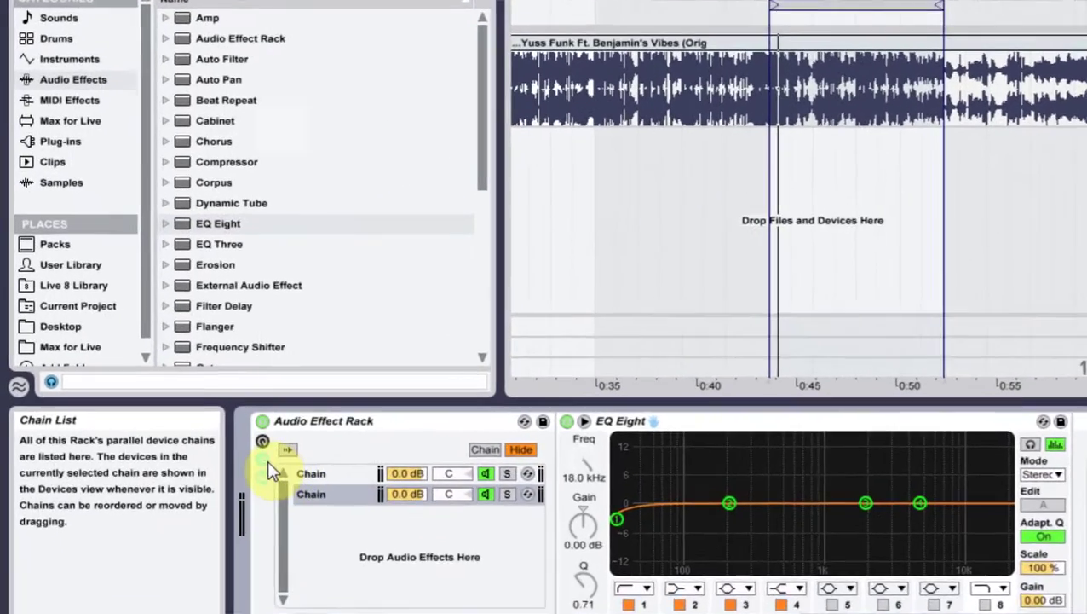
click(193, 417)
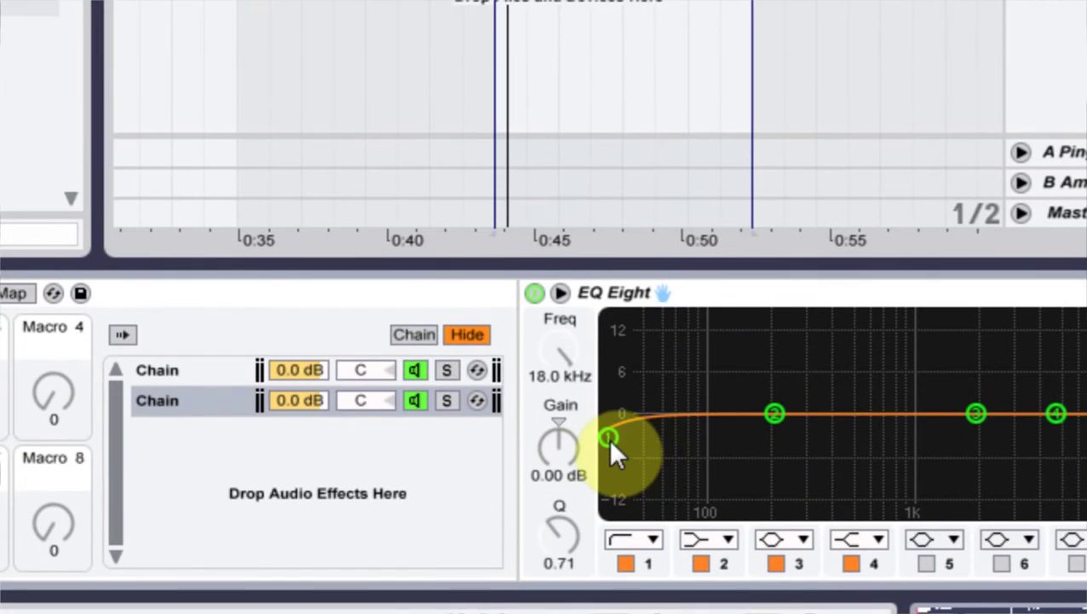
Make EQ band 2 a 48 dB low-pass and map its frequency to Macro 1.
click(608, 439)
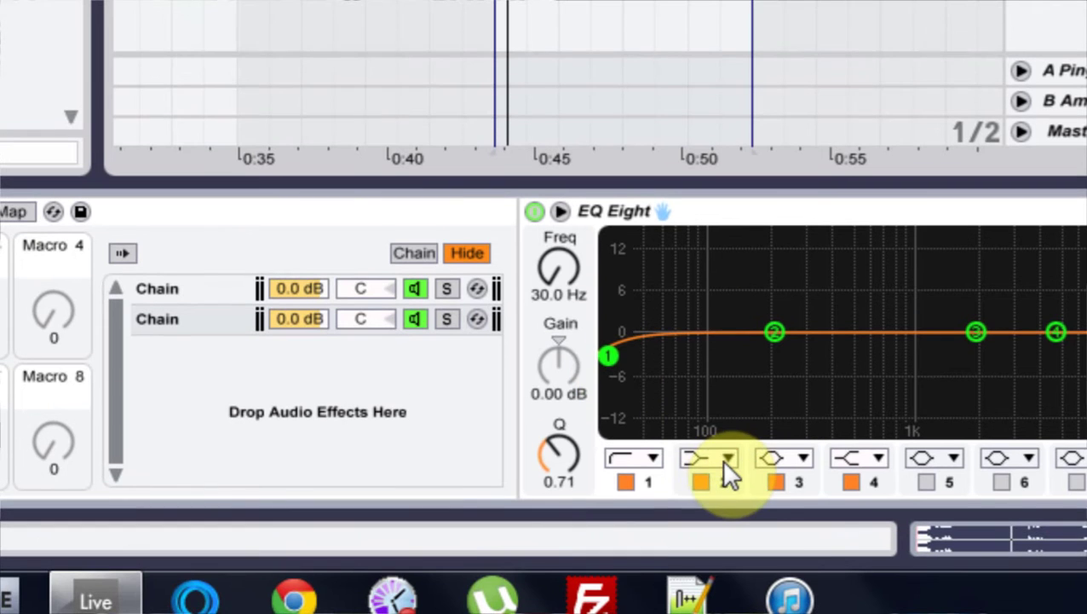
click(721, 540)
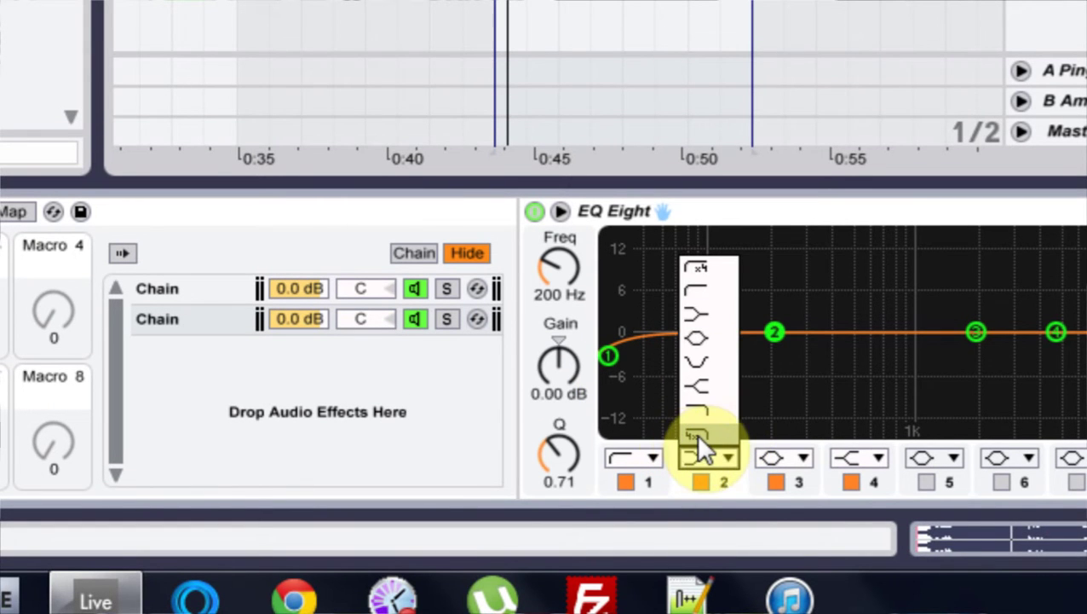
click(696, 434)
click(774, 357)
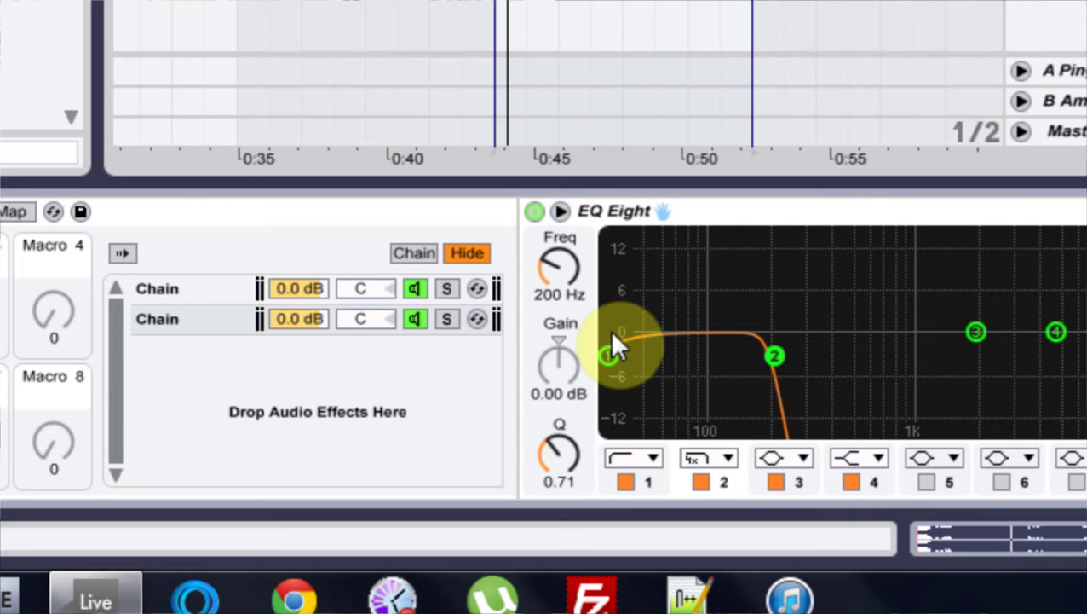
click(575, 279)
right_click(560, 269)
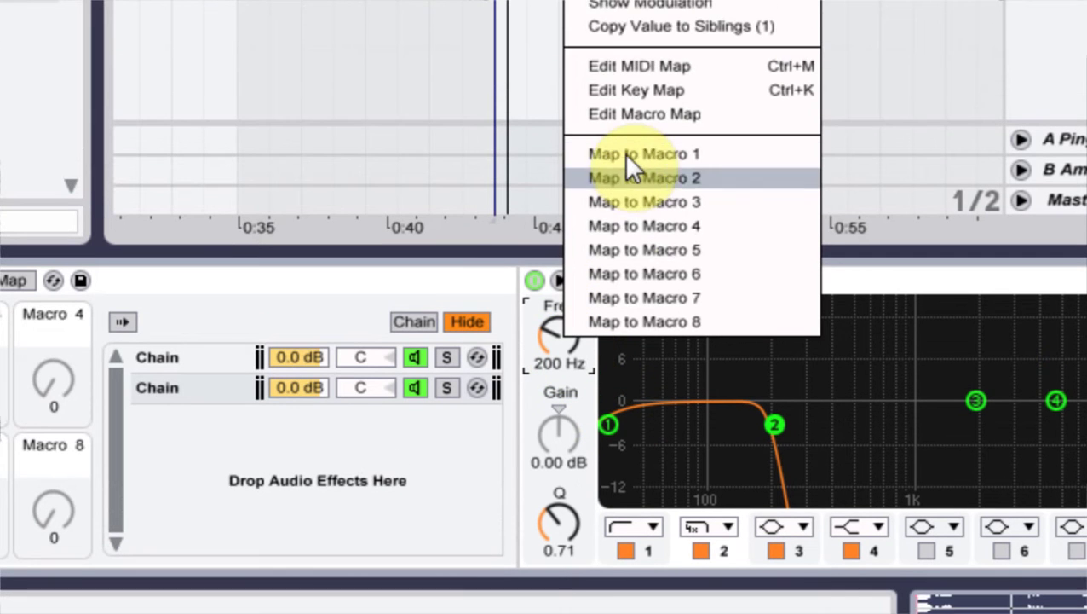
click(624, 152)
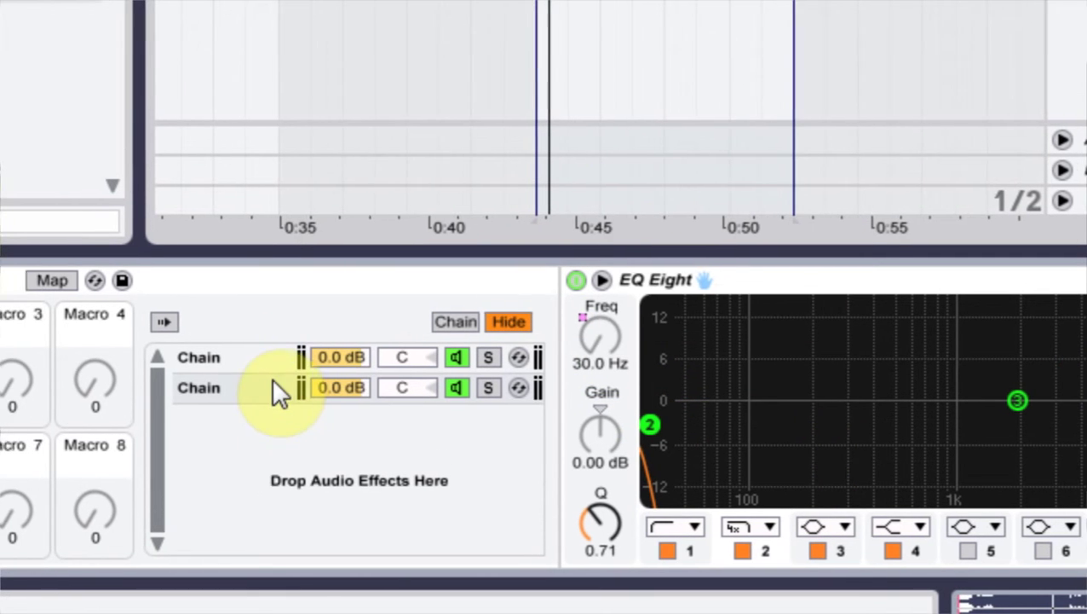
Move the second chain to the top, name it 'Band 1', and test with Macro 1.
click(206, 386)
drag(271, 387, 274, 344)
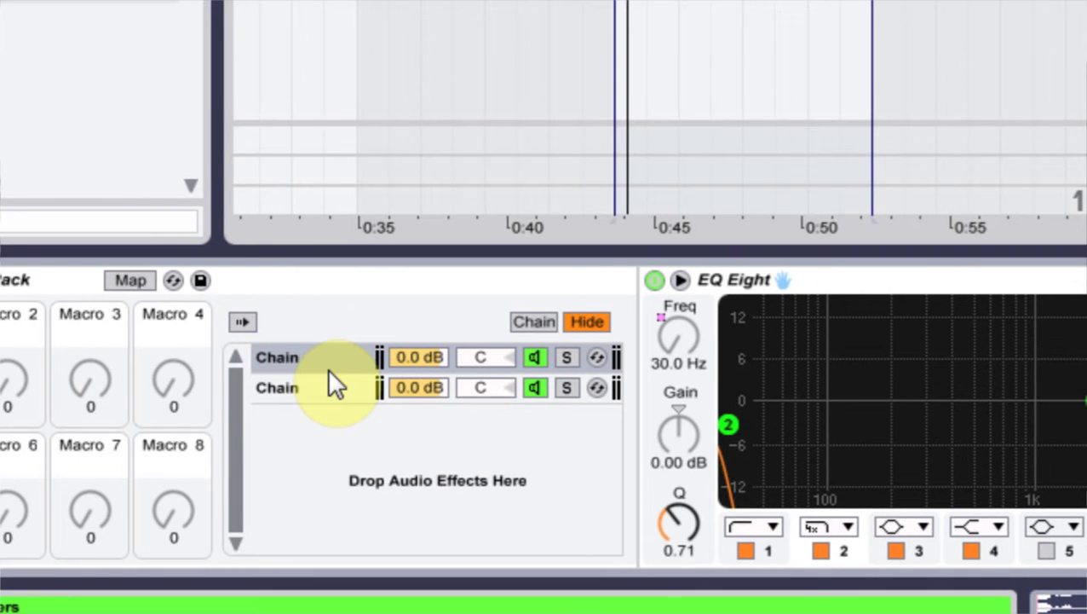
key(ctrl+r)
text(Band)
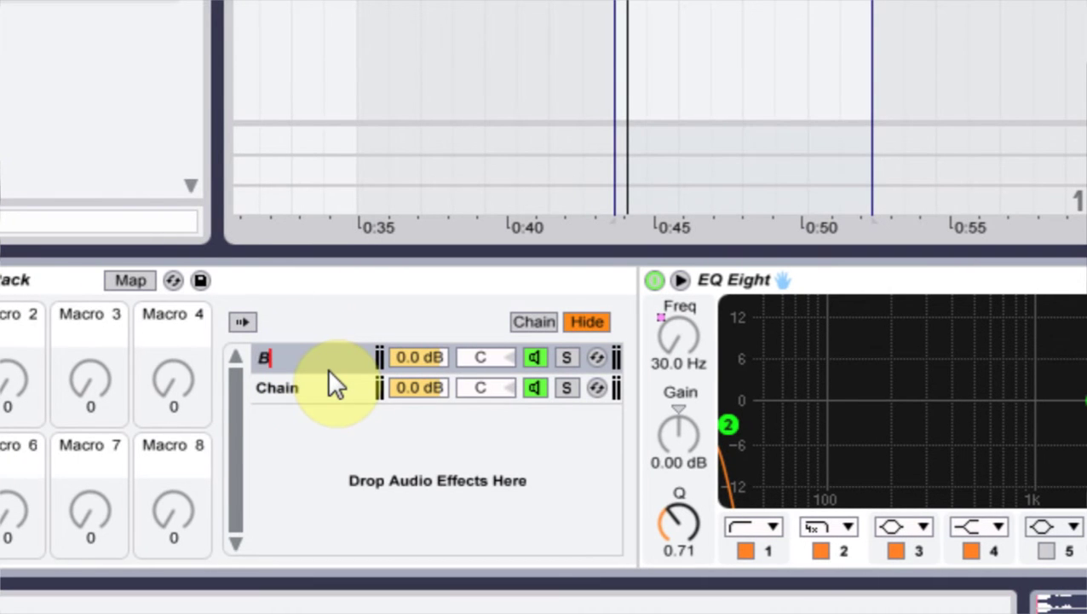
text( 1)
key(Return)
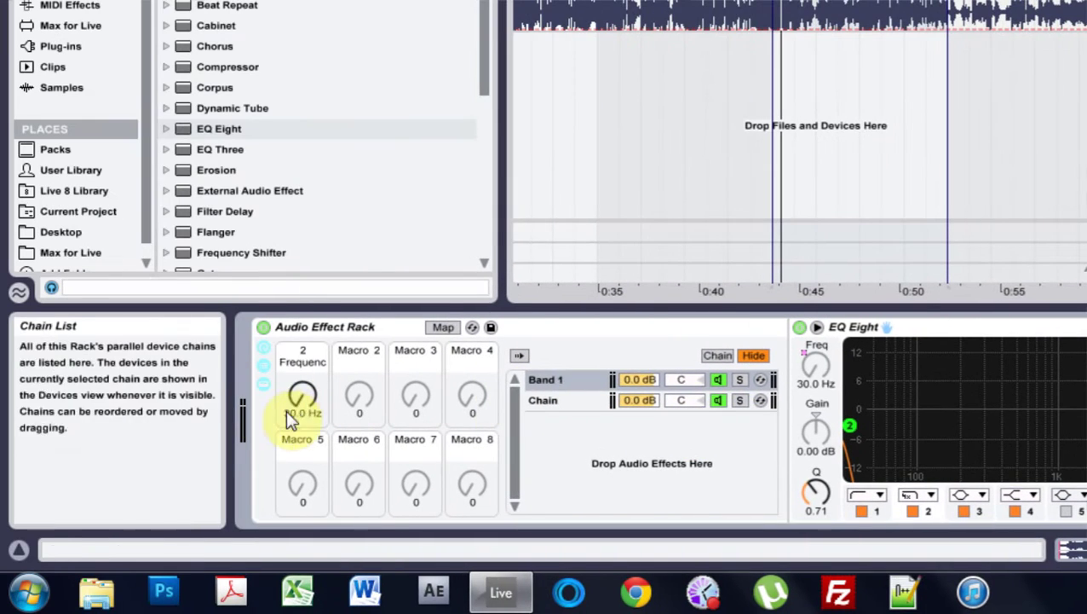
mouse_move(294, 407)
mouse_down()
mouse_move(294, 358)
mouse_move(300, 413)
mouse_up()
Make the second chain's EQ band 1 a 48 dB high-pass mapped to Macro 1.
click(548, 402)
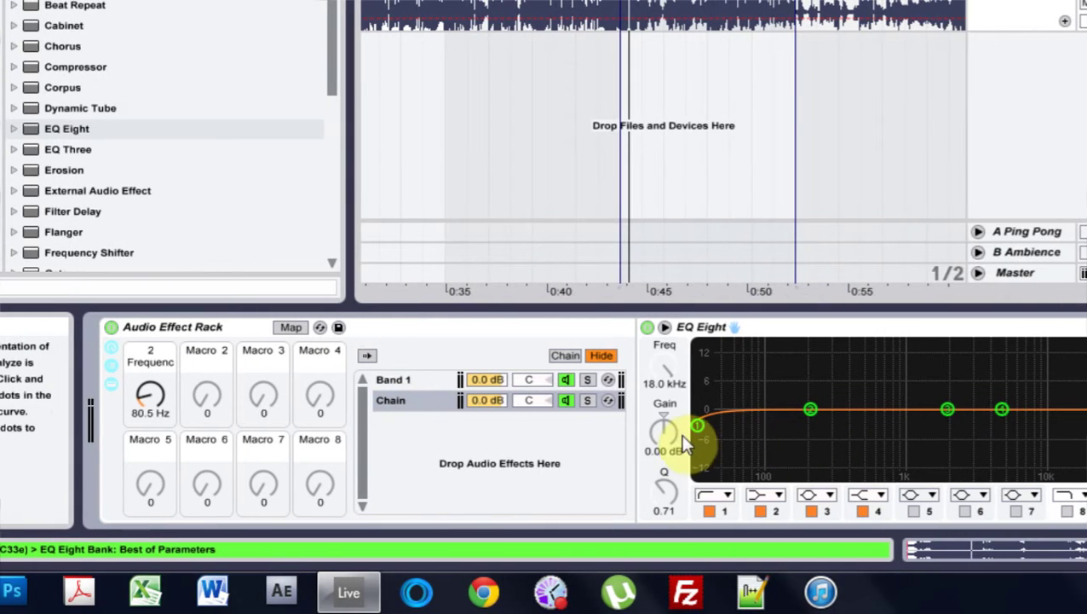
click(696, 426)
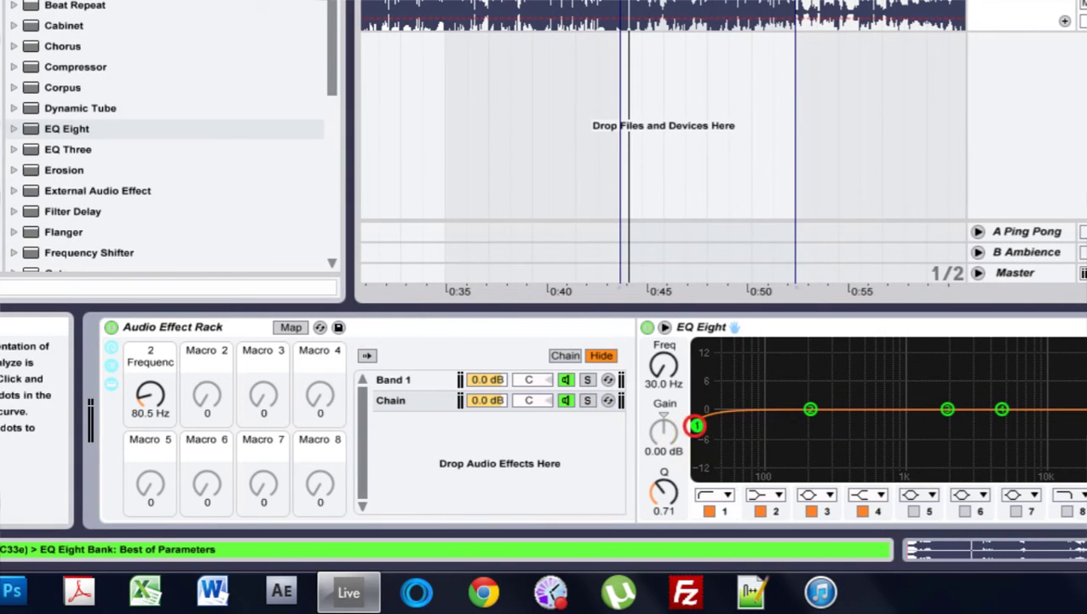
click(716, 502)
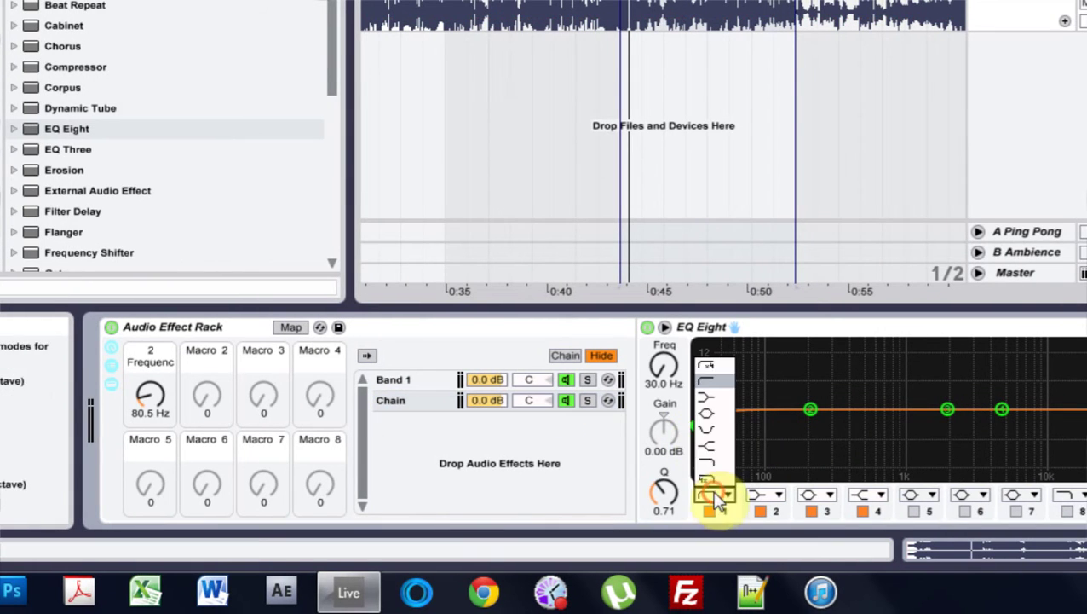
click(708, 369)
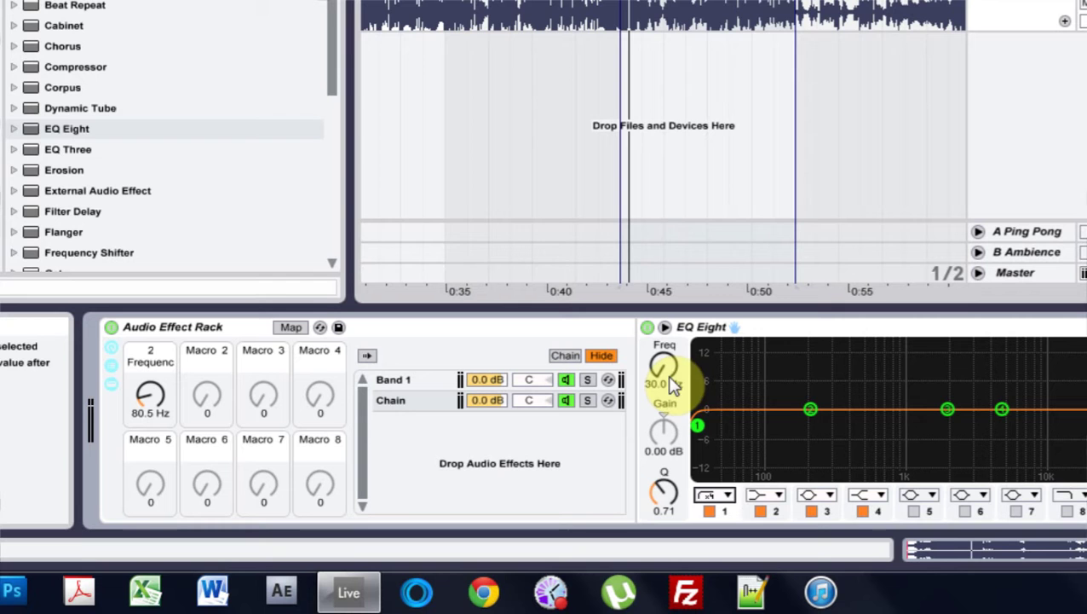
drag(655, 368, 654, 358)
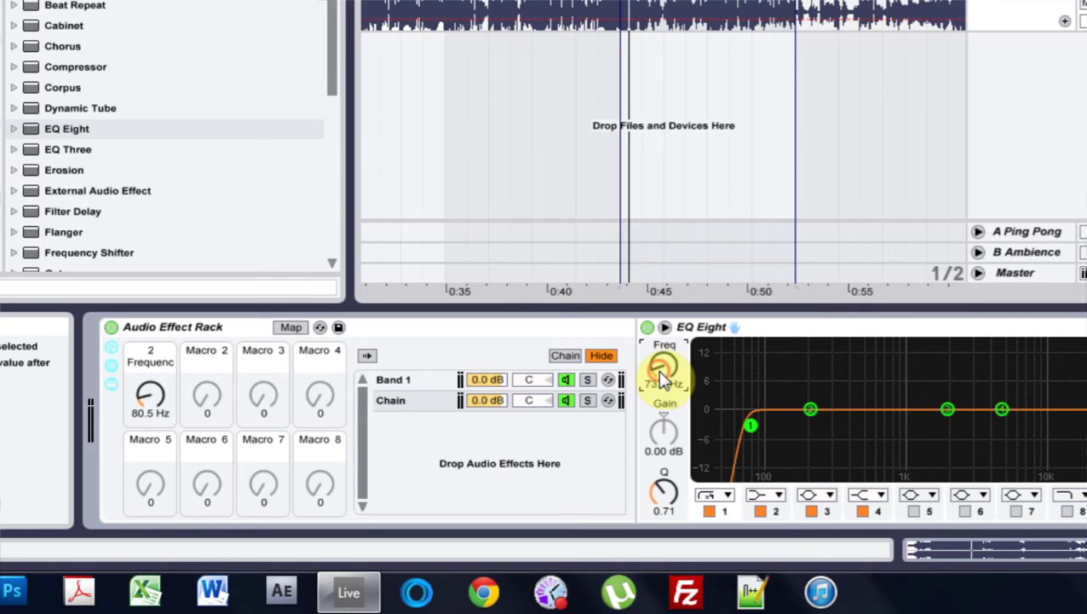
right_click(658, 369)
click(729, 247)
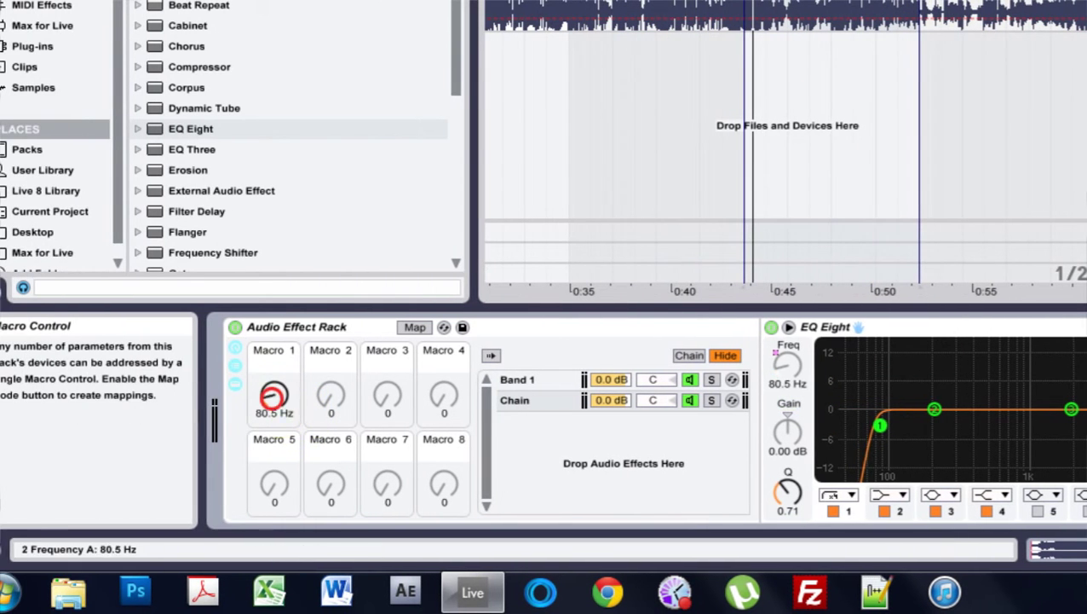
Sweep Macro 1 up to 1.14 kHz and compare both chains' EQ curves.
drag(150, 397, 150, 410)
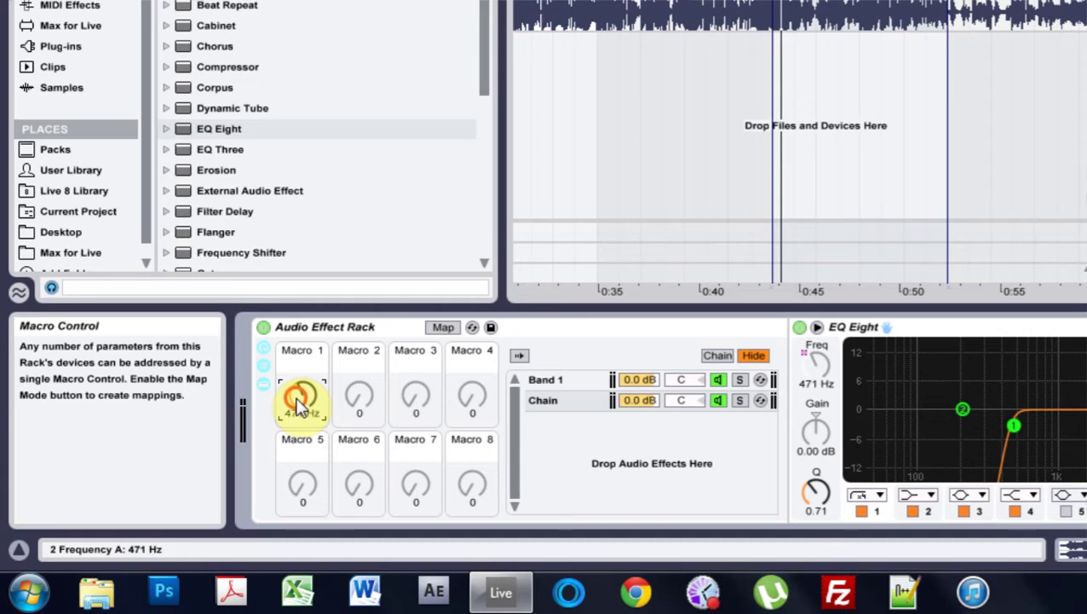
drag(273, 398, 273, 375)
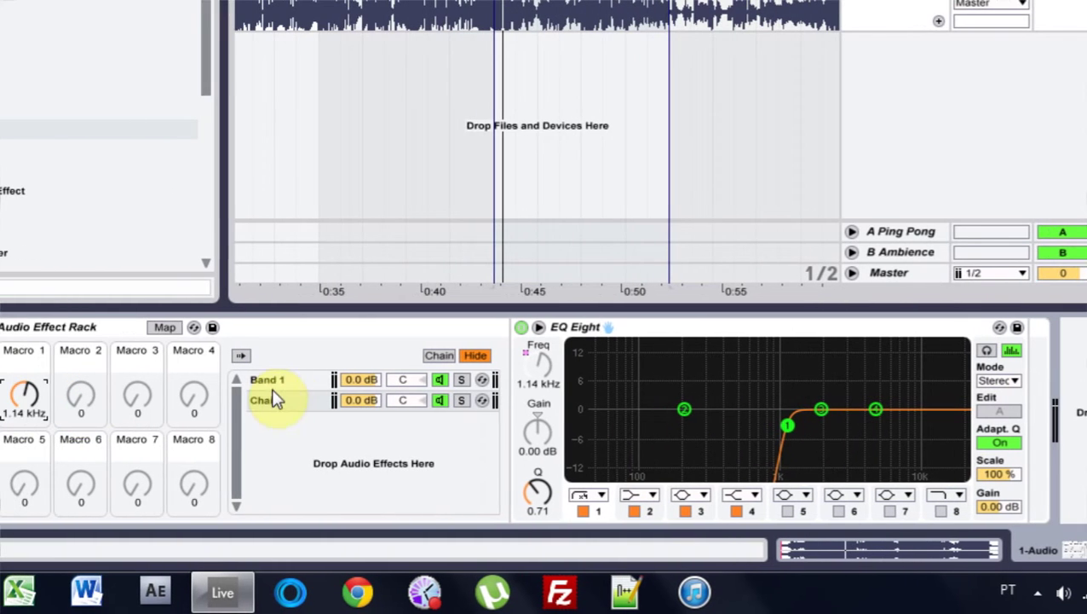
click(328, 381)
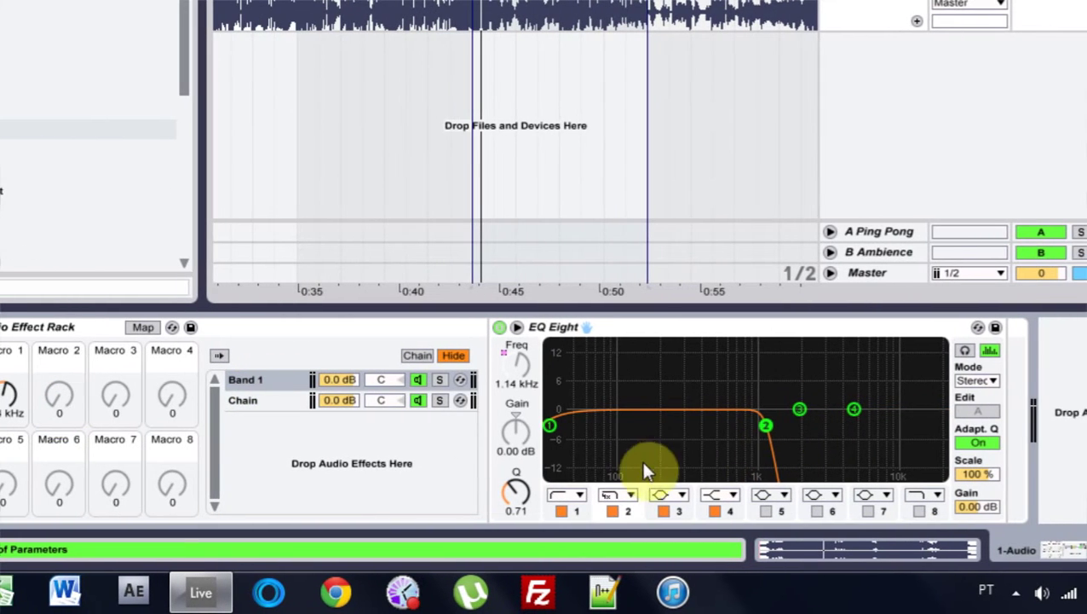
click(264, 401)
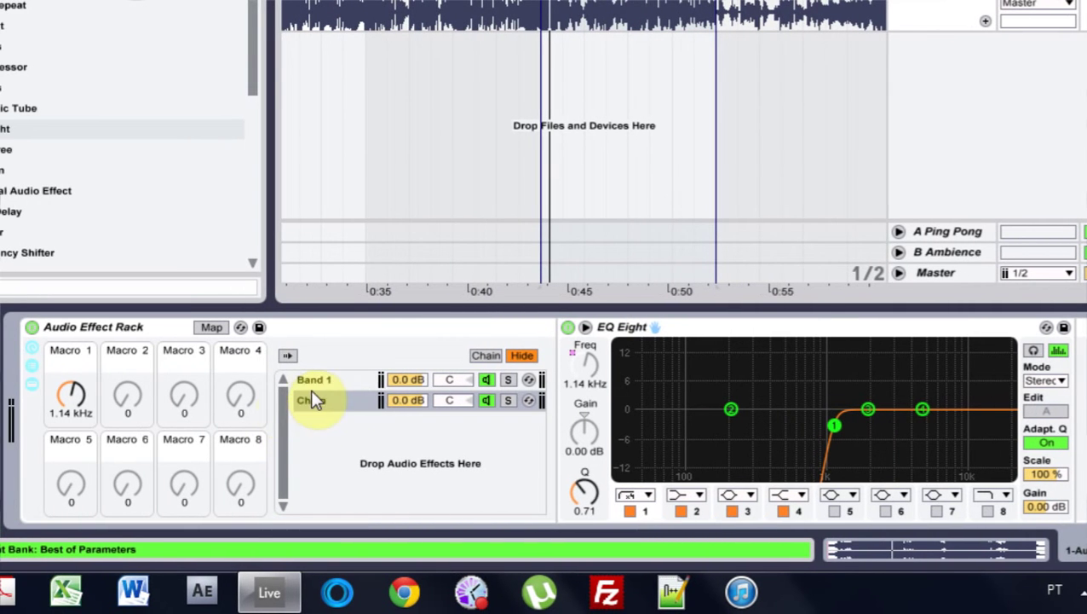
Name the second chain 'Band 2' and lower the split frequency to about 99 Hz.
click(328, 396)
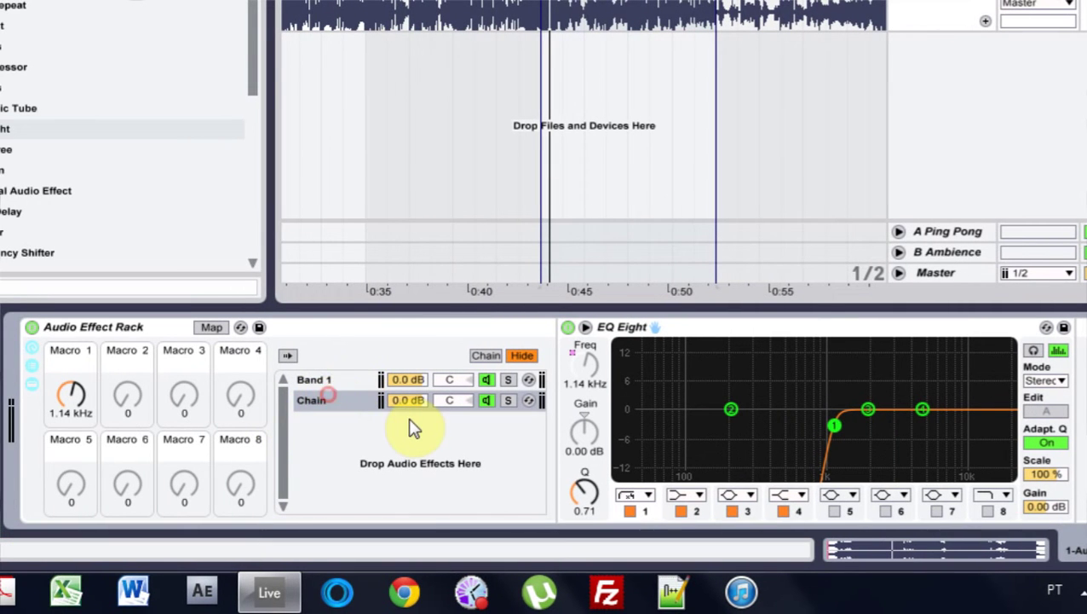
key(ctrl+r)
text(Band 2)
key(Return)
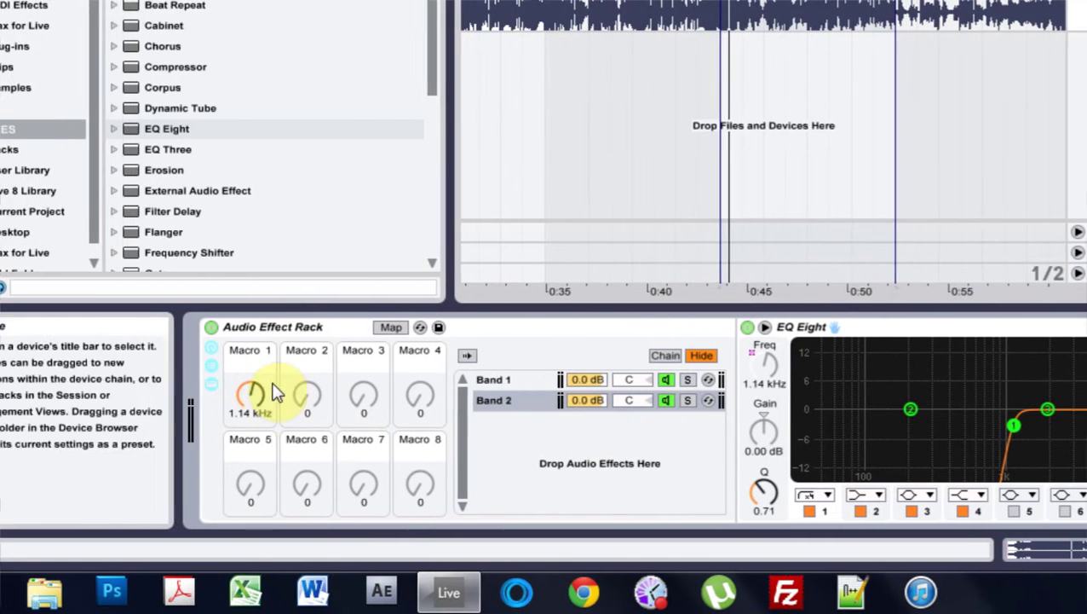
drag(72, 394, 72, 426)
drag(266, 400, 266, 429)
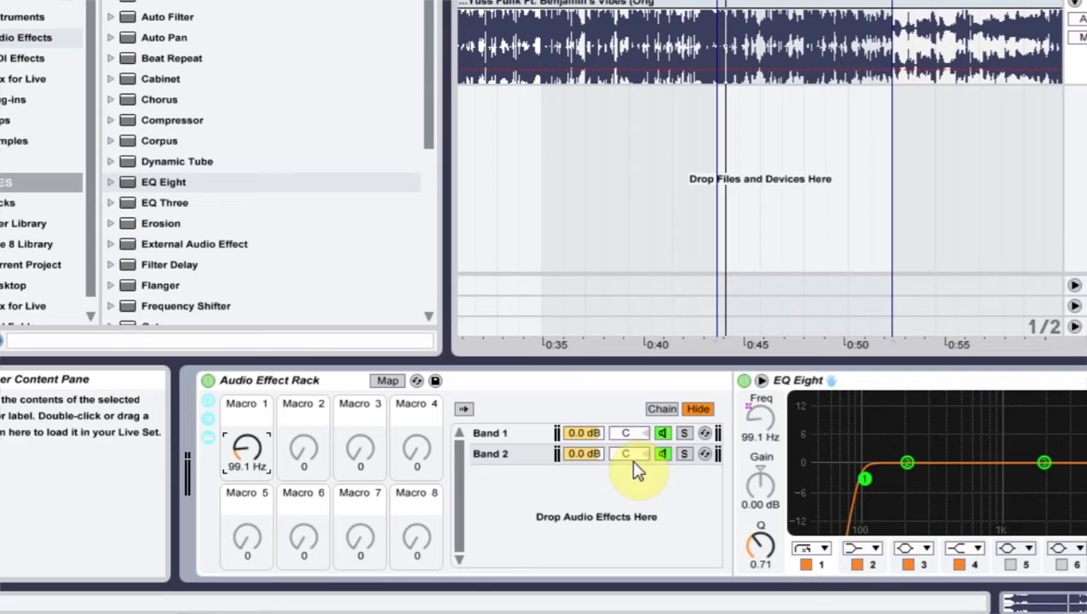
Select Band 1 and set the split frequency to 76.4 Hz.
click(503, 600)
drag(248, 447, 275, 448)
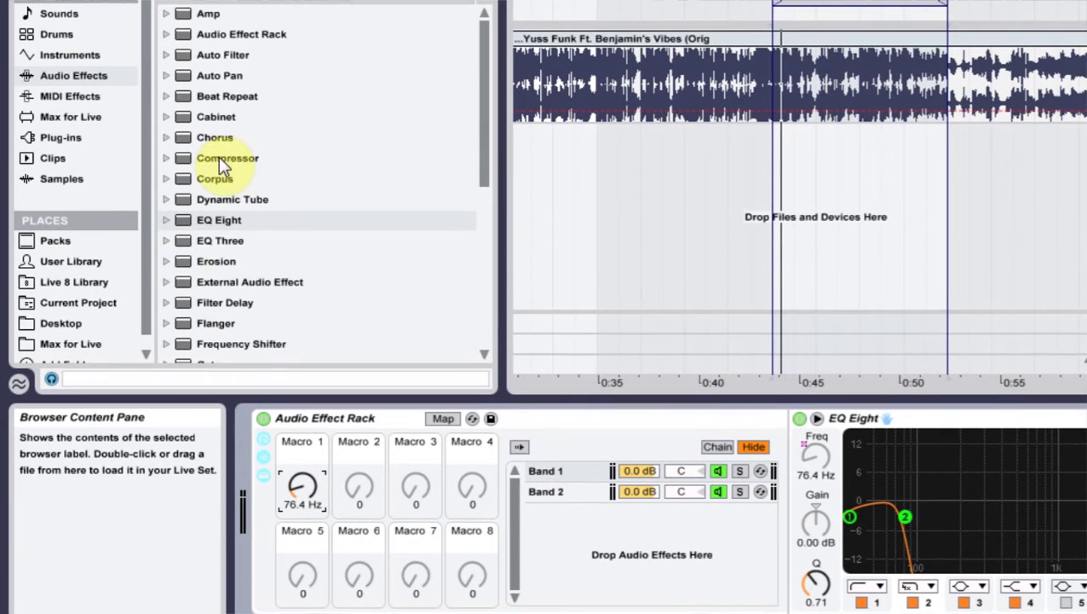
drag(192, 119, 182, 119)
Add a Compressor to Band 1 with sidechain fed from 1-Audio.
drag(209, 158, 577, 478)
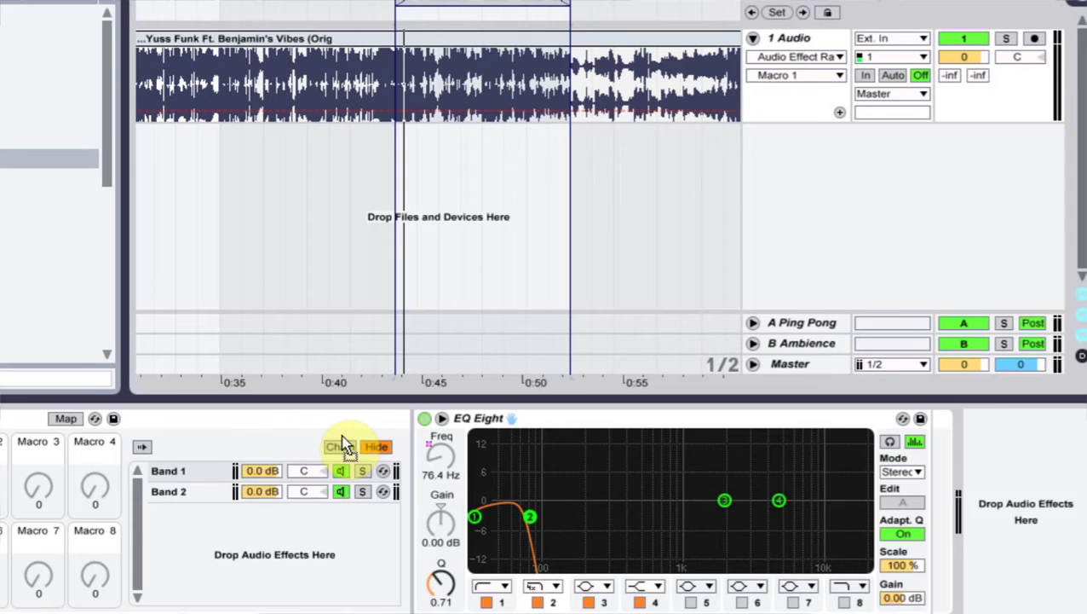
drag(272, 467, 275, 469)
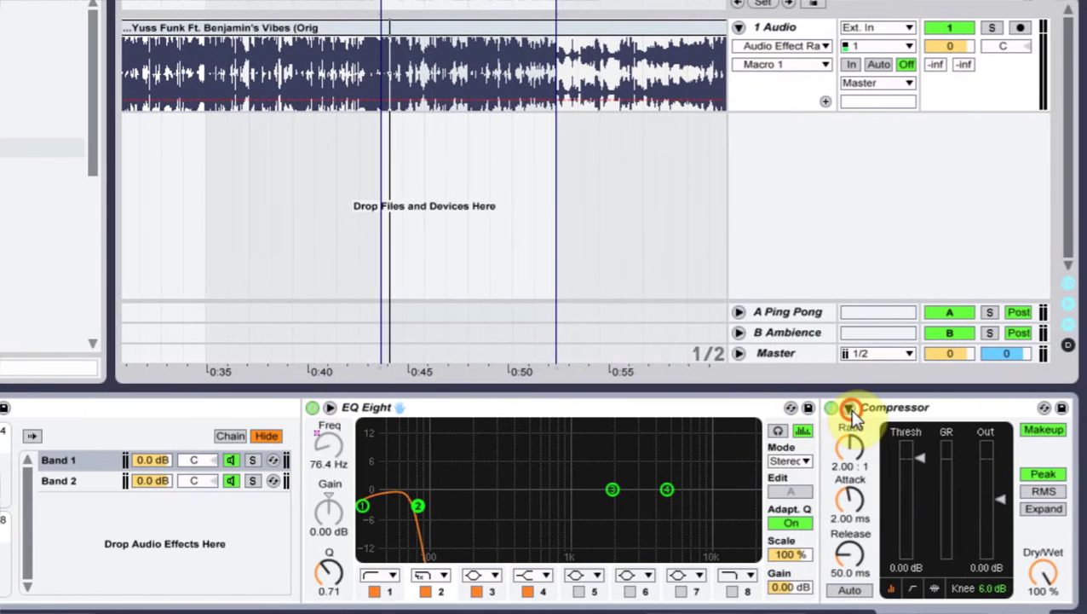
click(883, 407)
click(888, 432)
click(895, 461)
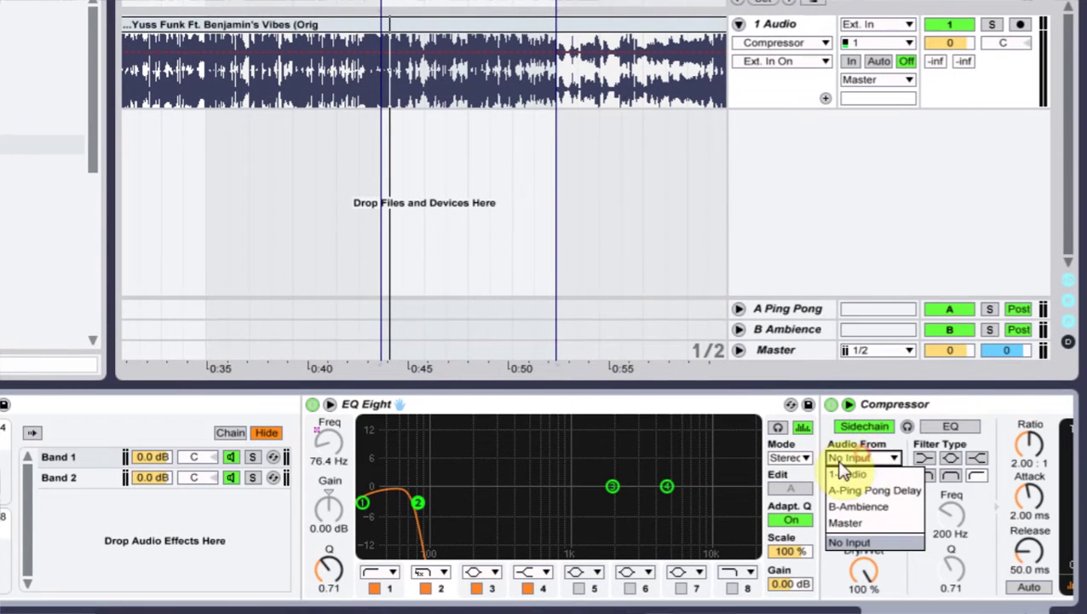
click(846, 473)
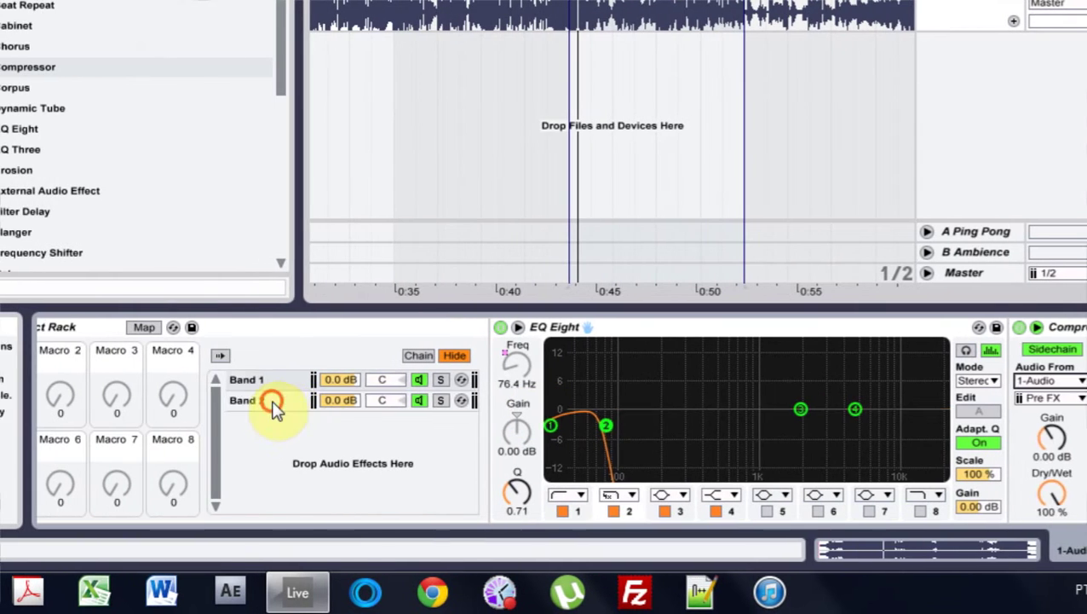
Delete the Compressor from Band 1, then turn Macro 1 up to 4.17 kHz on Band 2.
click(272, 408)
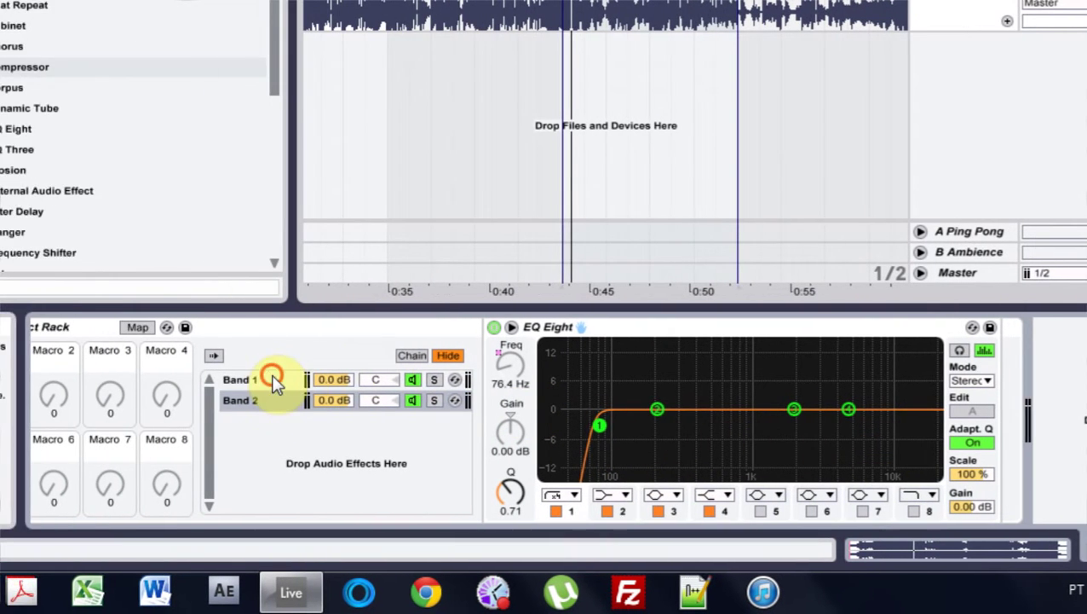
click(207, 380)
click(915, 323)
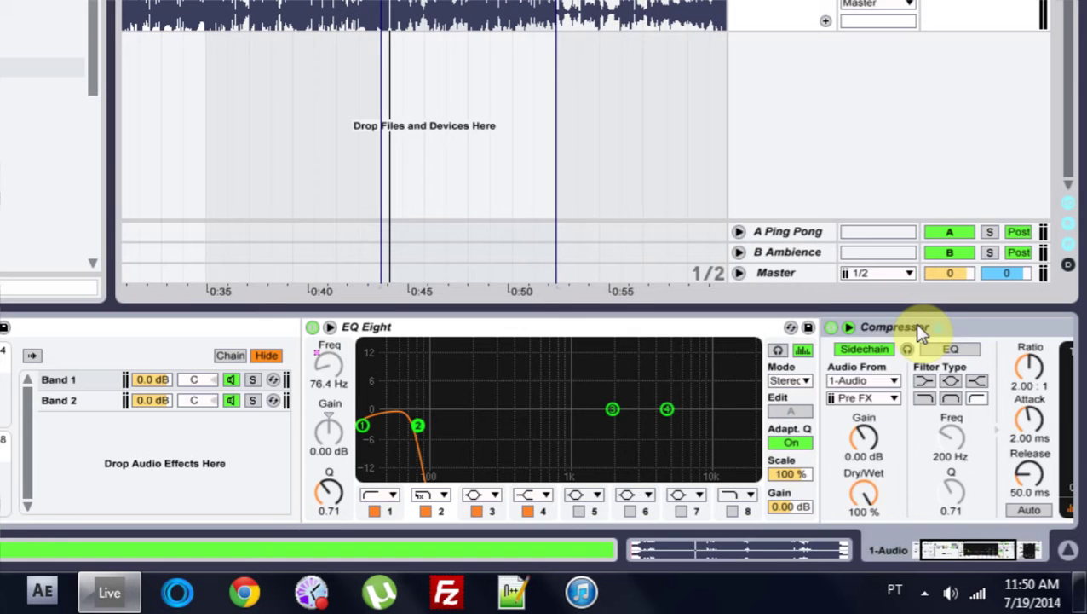
key(Delete)
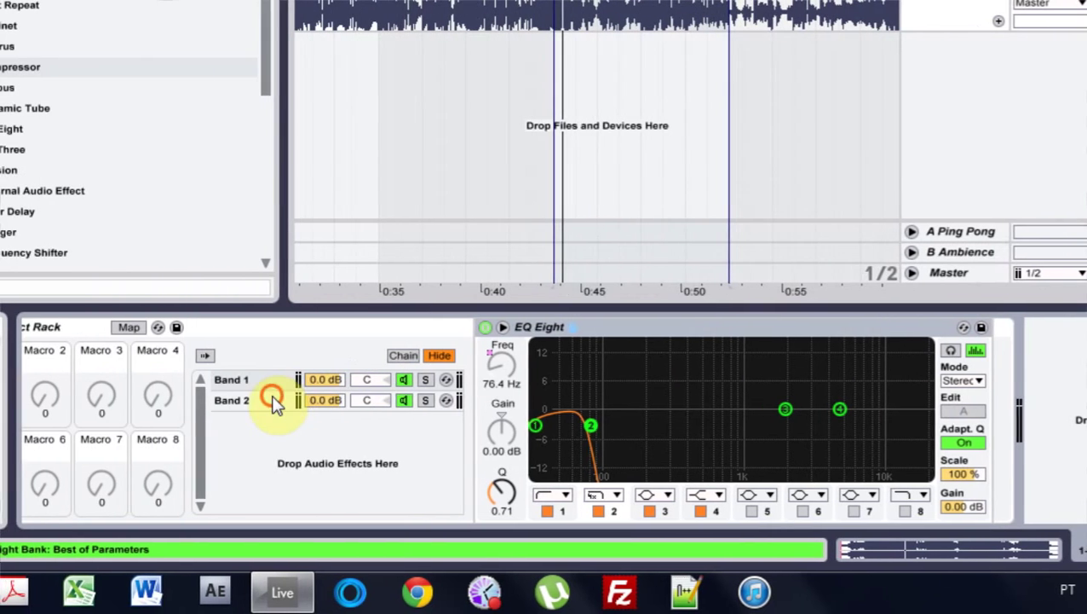
click(29, 401)
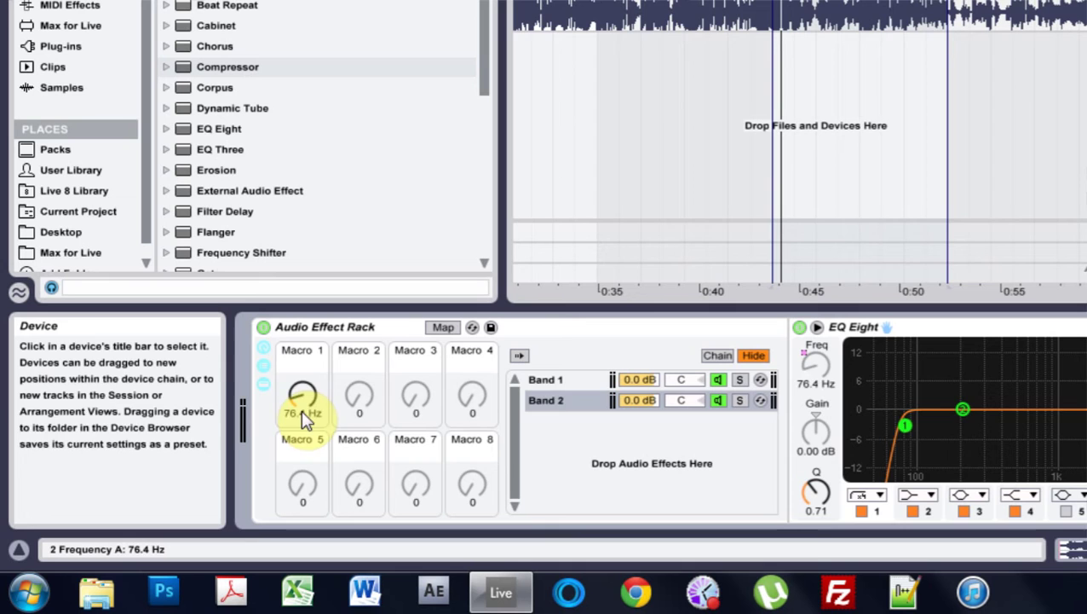
mouse_move(301, 409)
mouse_down()
mouse_move(301, 366)
mouse_move(298, 407)
mouse_up()
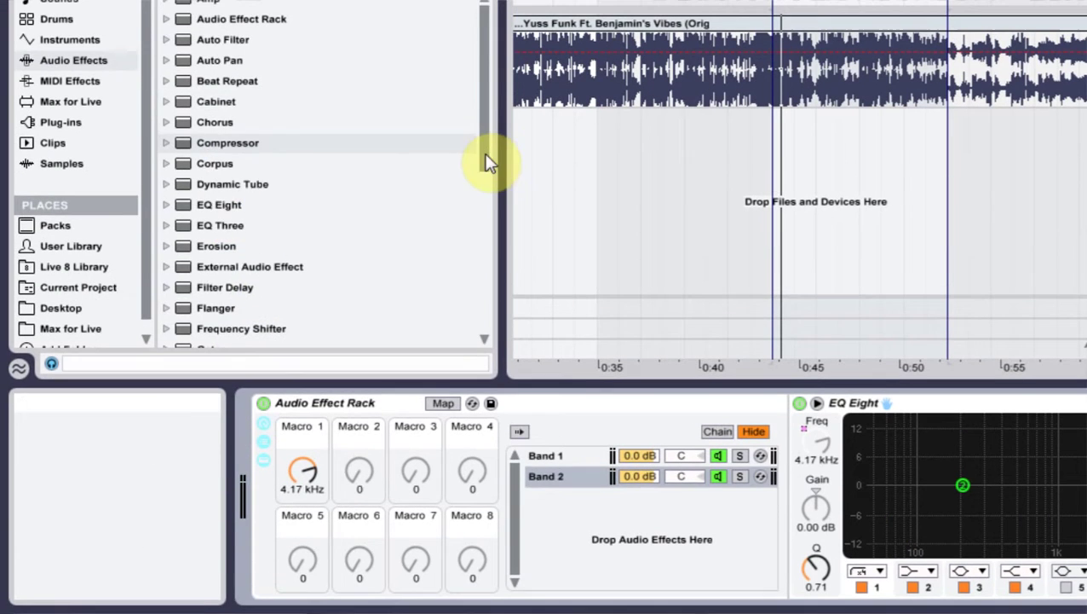
Widen the Utility's stereo width on Band 2 from 120 % to 127 %.
drag(413, 78, 405, 244)
scroll(475, 320, down, 1)
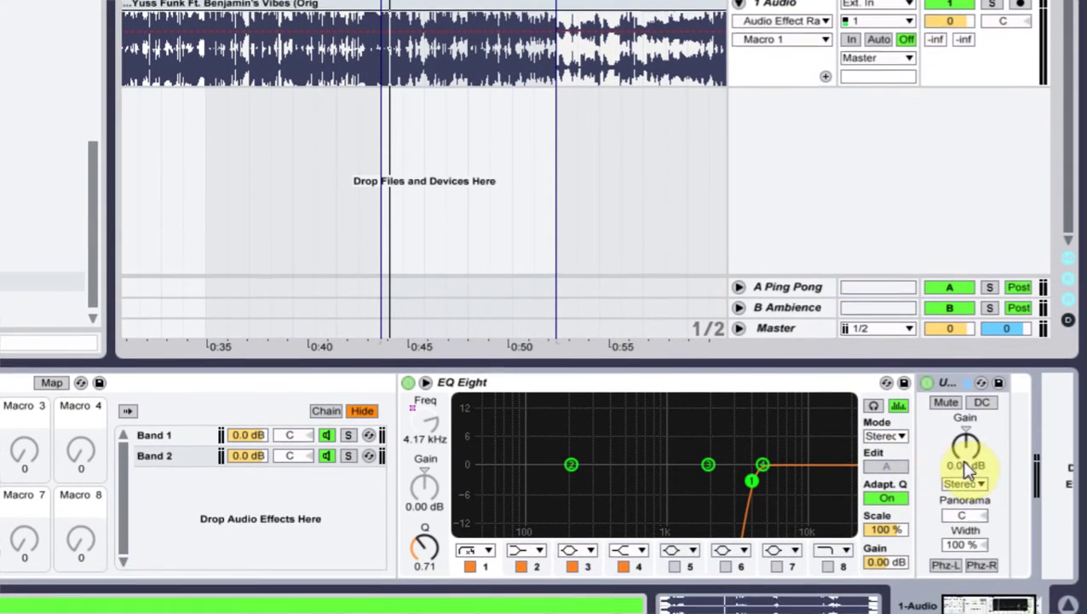
click(964, 561)
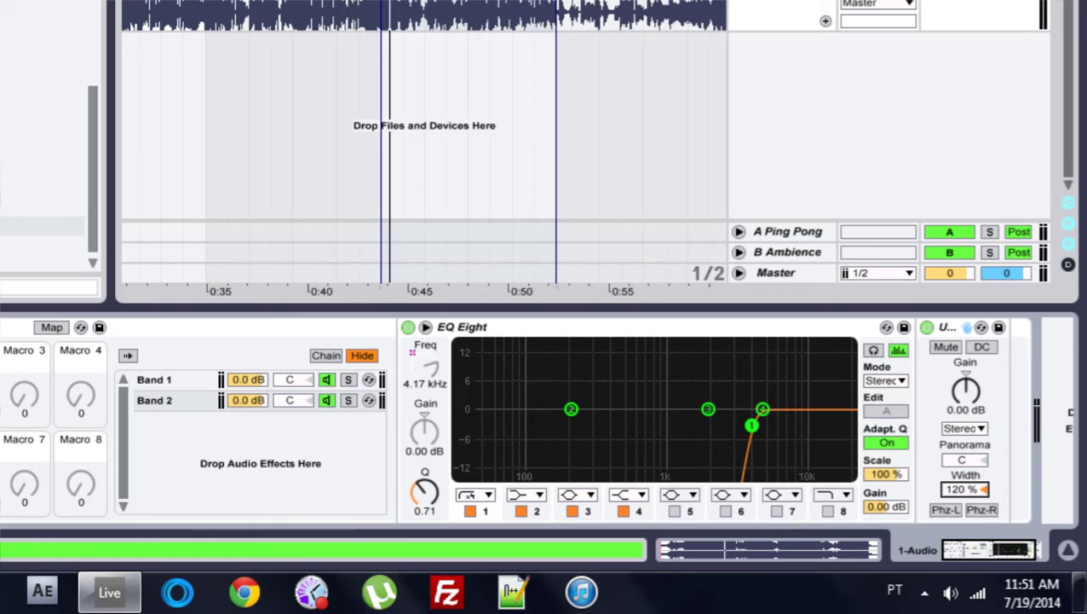
drag(963, 489, 728, 429)
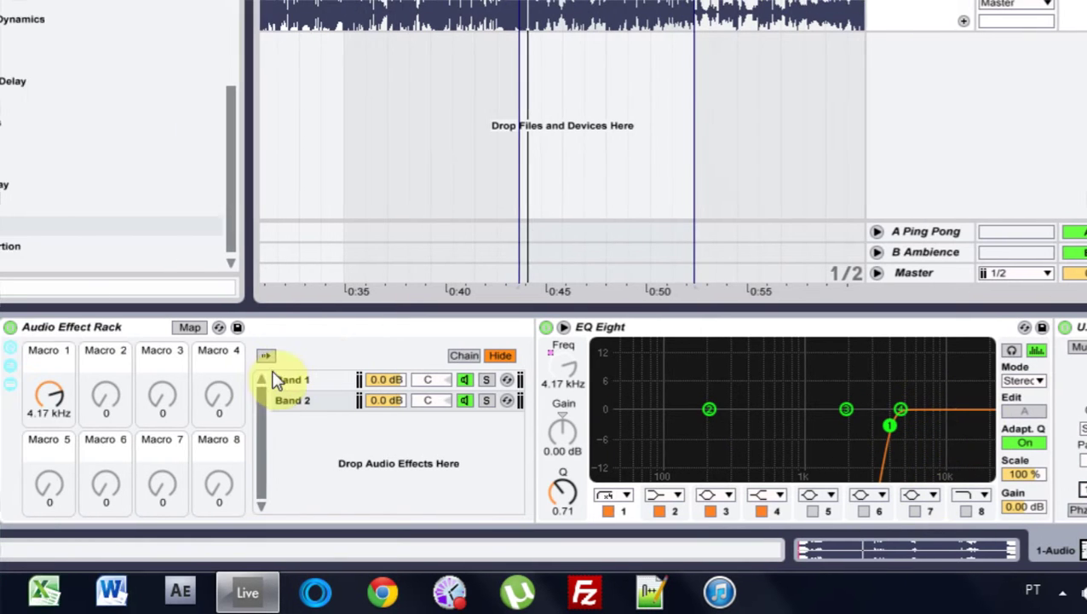
Delete the Utility from Band 2 and lower Macro 1 to 252 Hz.
click(143, 380)
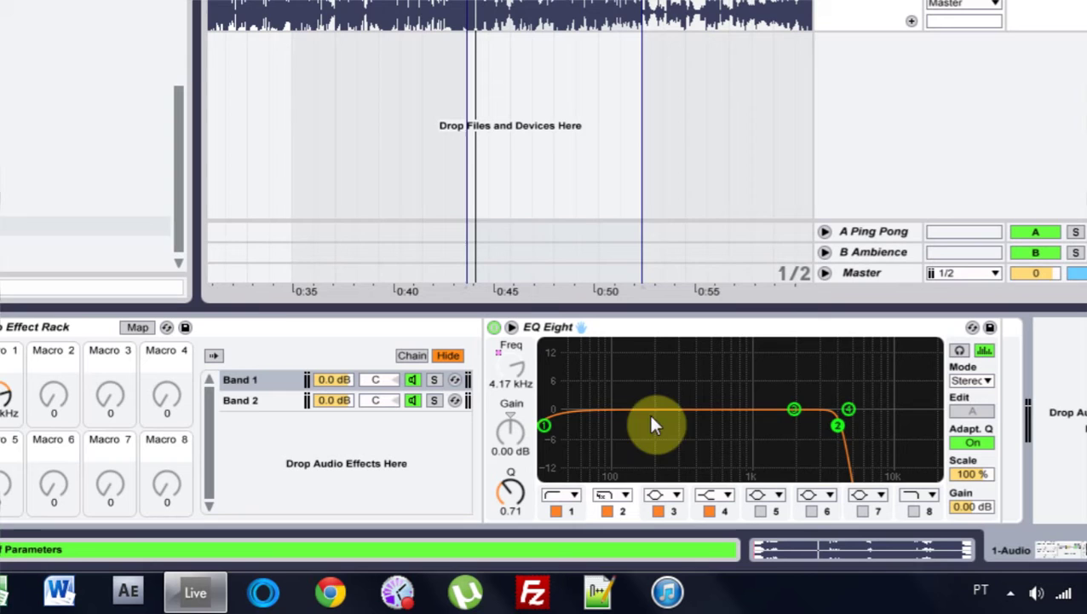
click(243, 400)
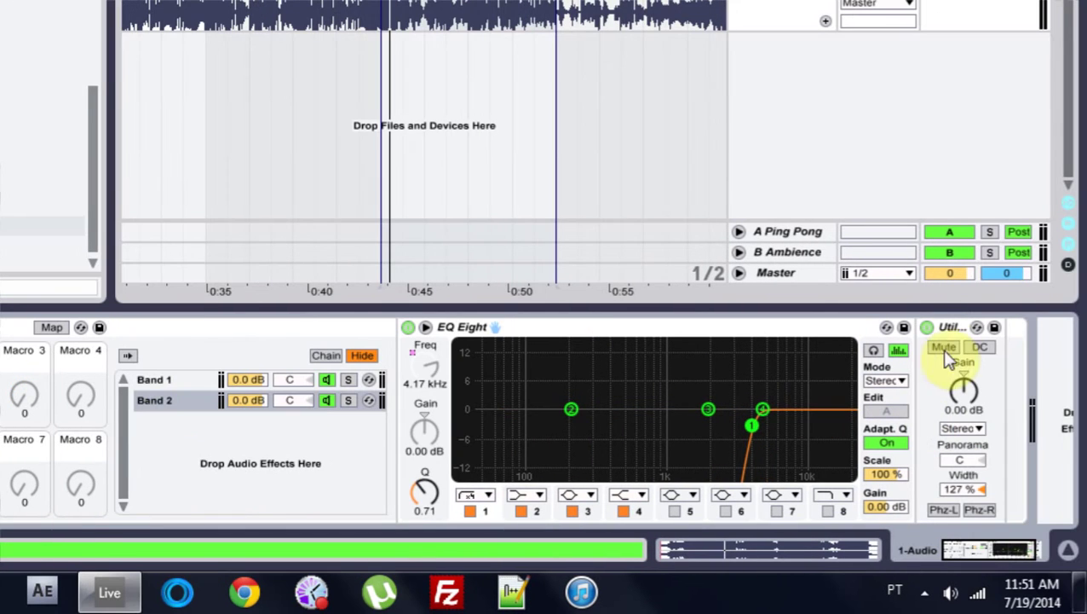
click(1068, 327)
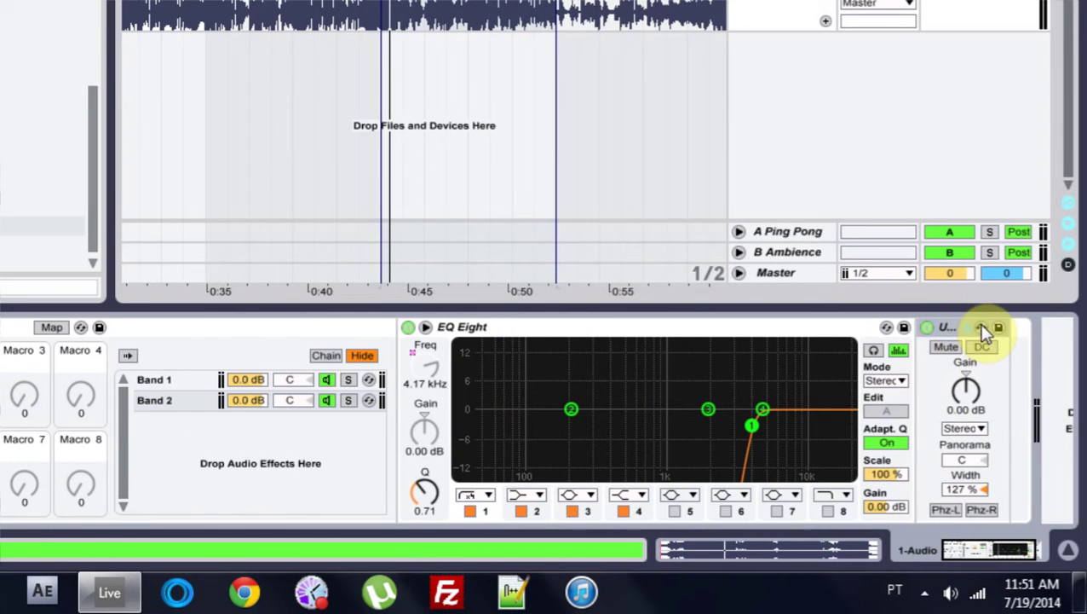
key(Delete)
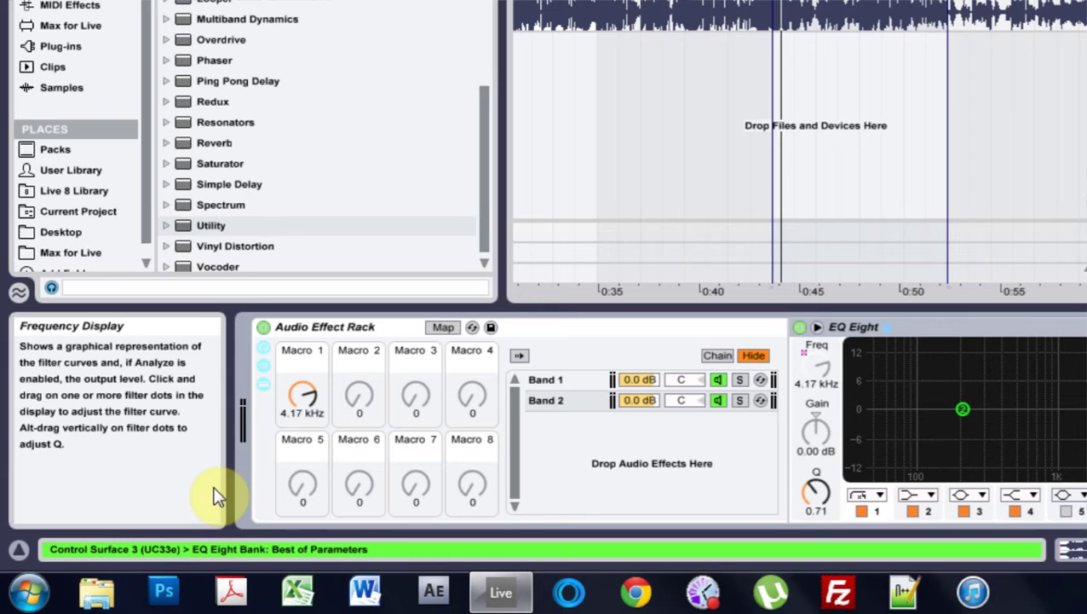
drag(297, 395, 296, 422)
Select the rack and begin renaming it, typing 'JC_2 B'.
click(349, 330)
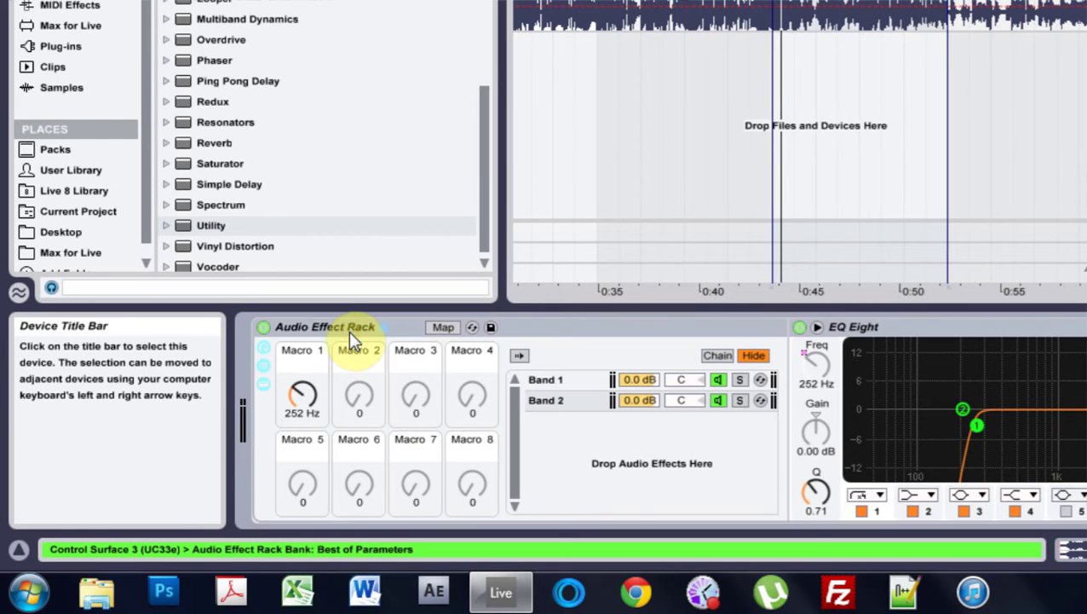
key(ctrl+r)
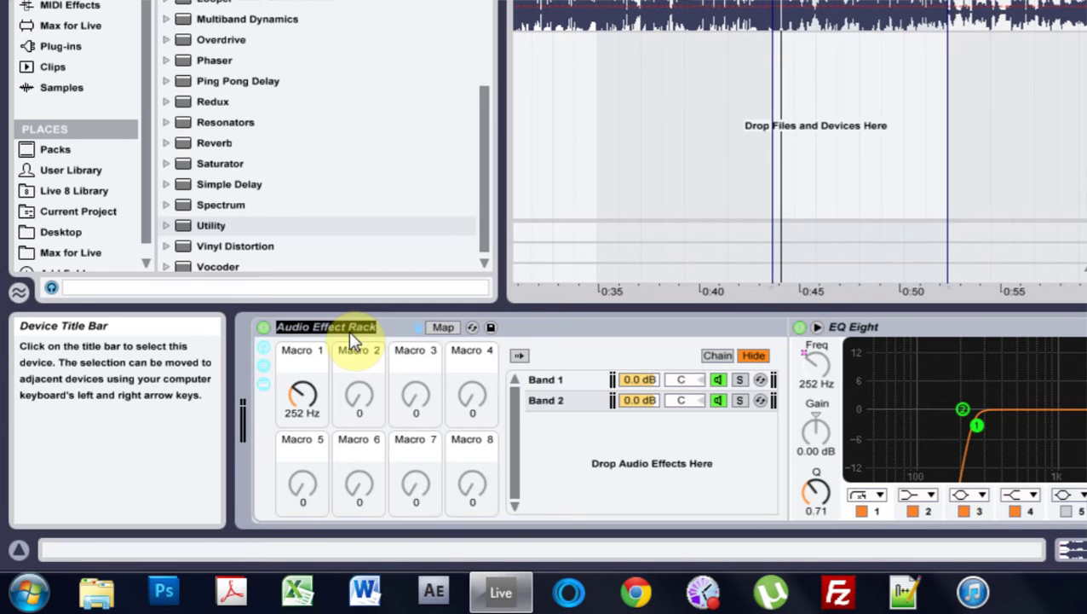
text(J)
key(BackSpace)
text(JC)
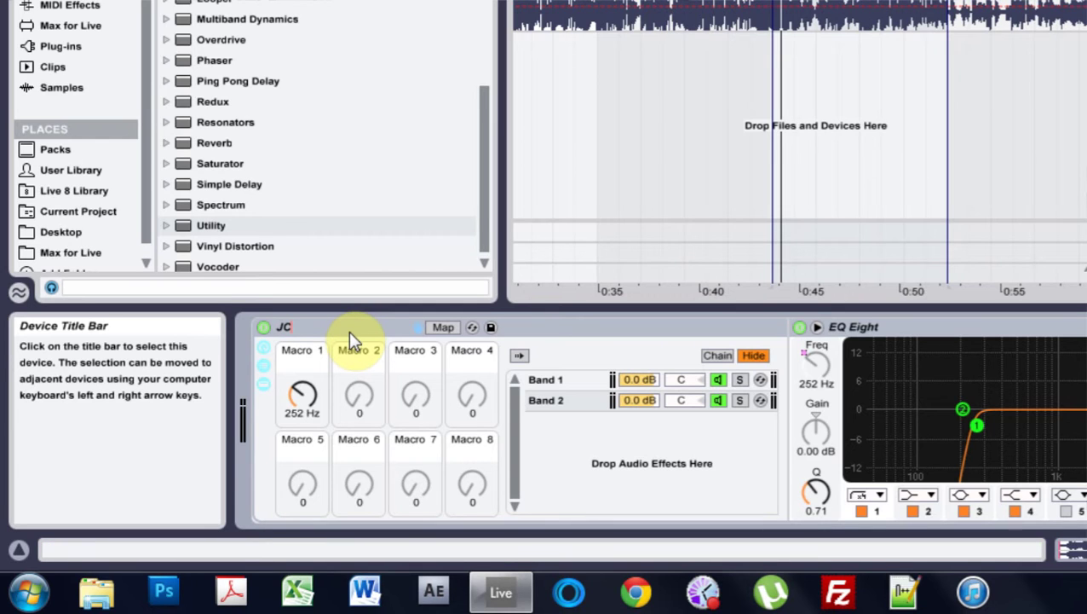
text(_2 Band Filter)
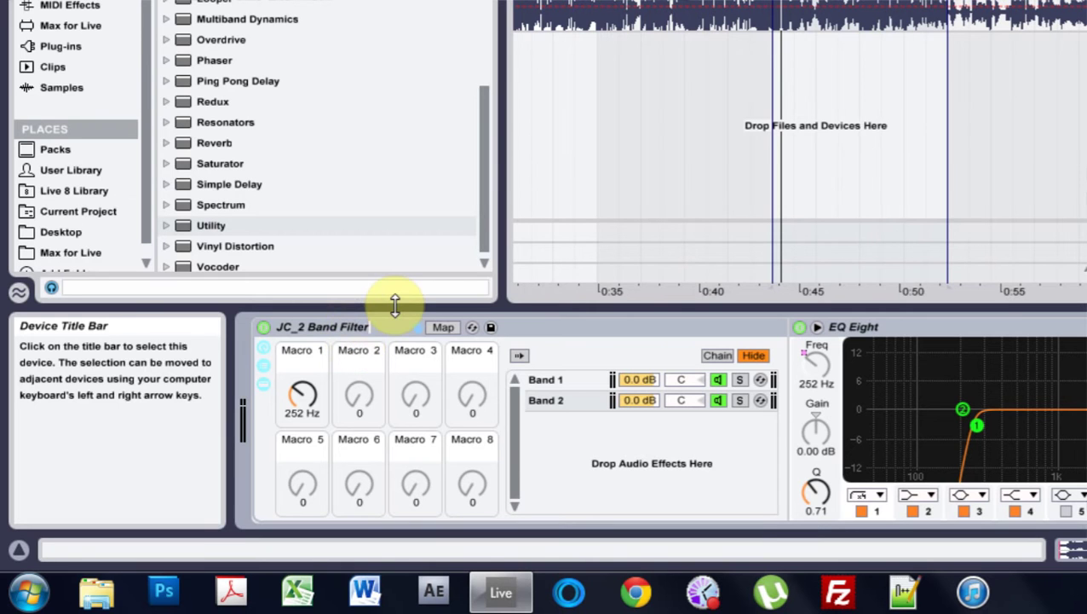
Confirm the rack name 'JC_2 Band Filter' and save it as preset JC_2 Band Filter.adg.
key(Return)
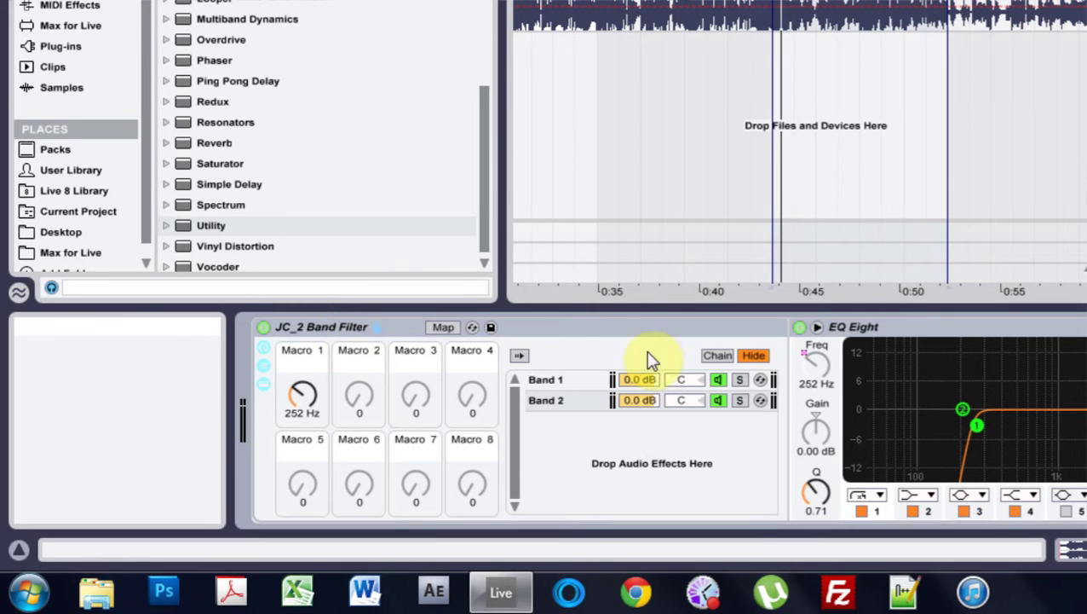
click(492, 329)
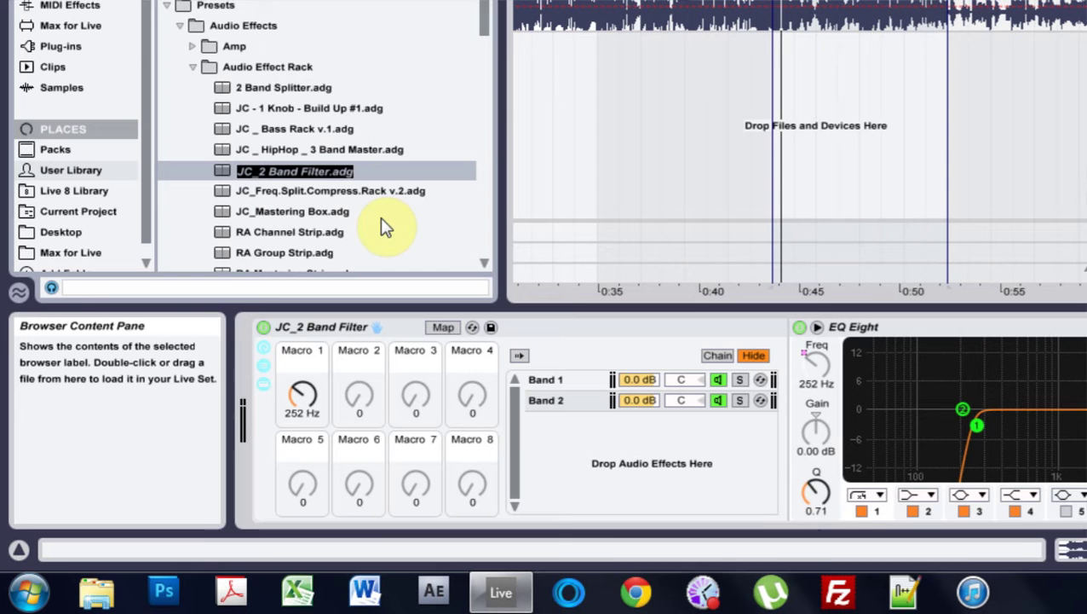
key(Return)
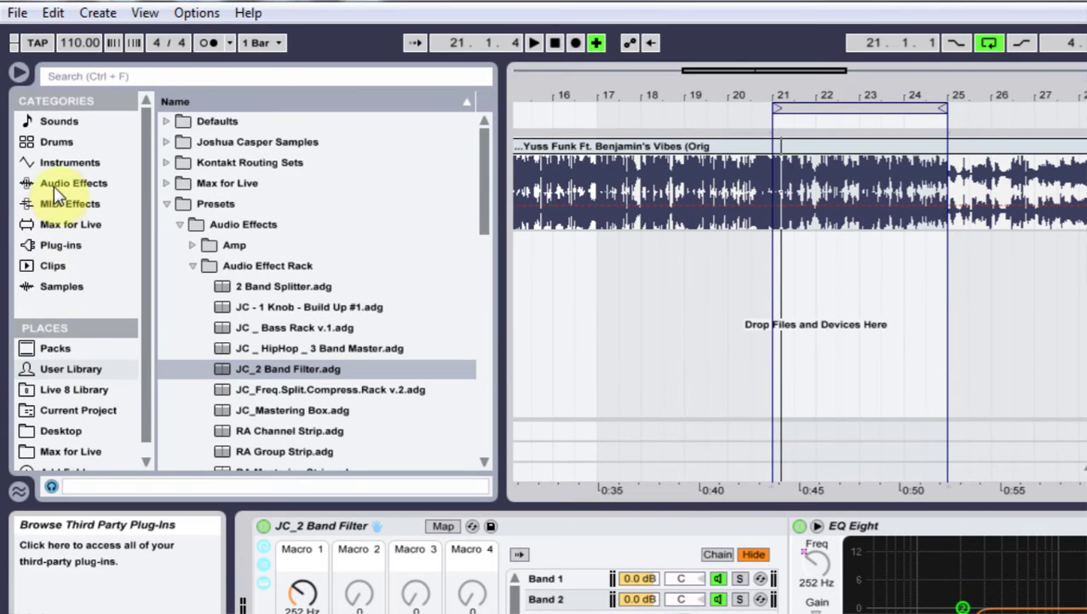
Add EQ Eight to the rack as a third chain.
click(54, 185)
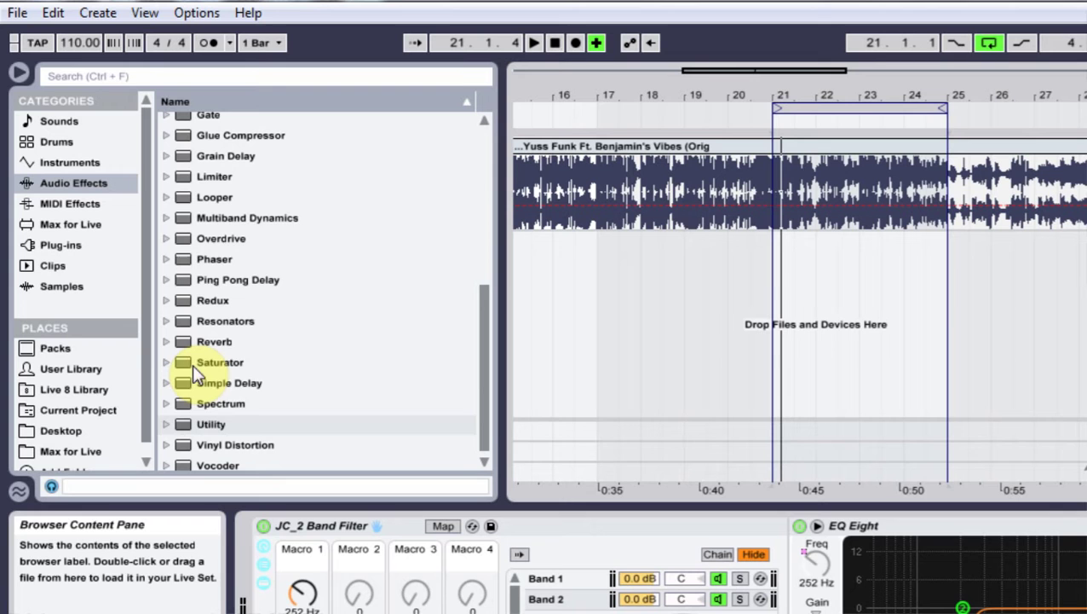
drag(485, 413, 495, 300)
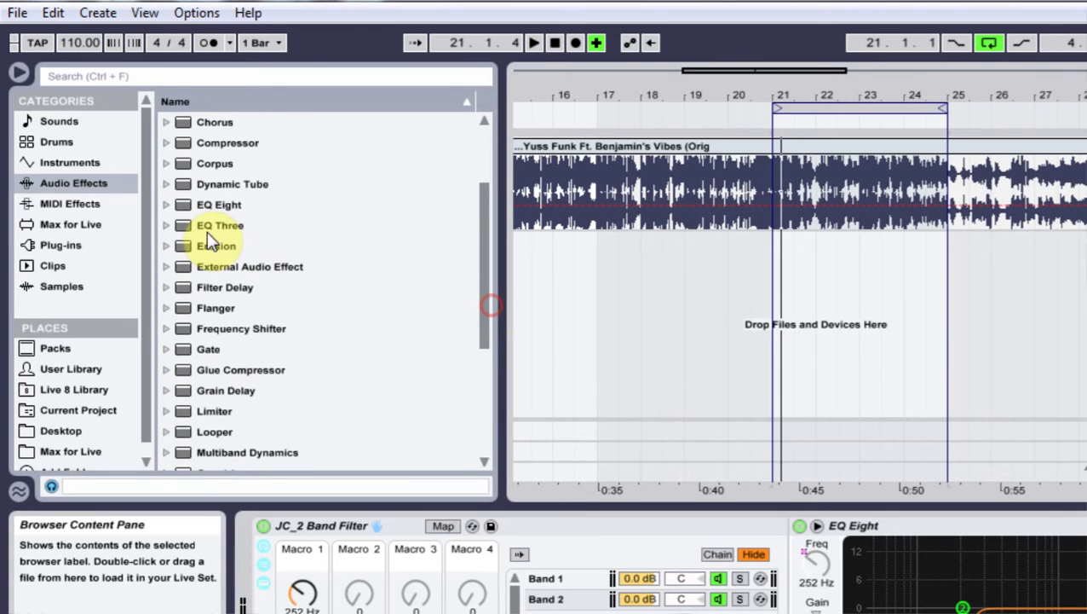
click(207, 227)
drag(188, 206, 582, 460)
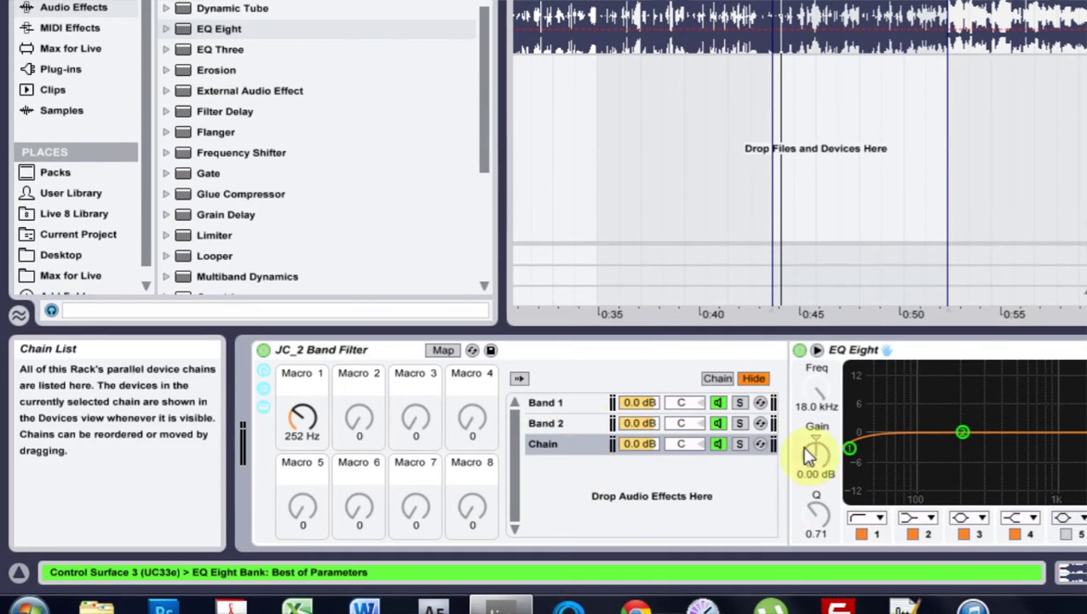
In Band 2's EQ, disable bands 2–3 and make band 4 a high cut mapped to Macro 2.
click(575, 421)
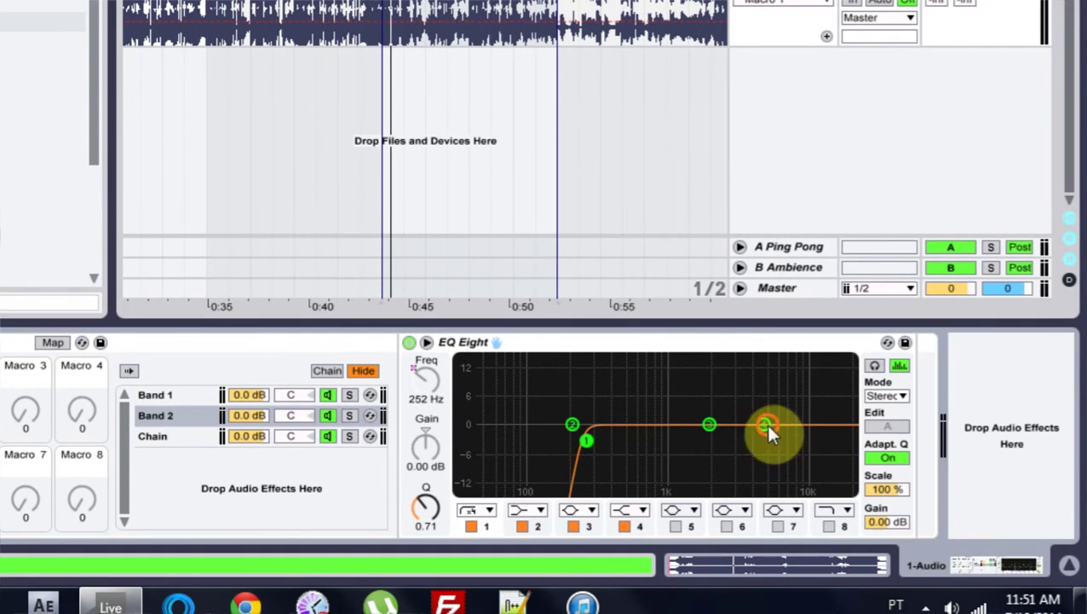
click(766, 424)
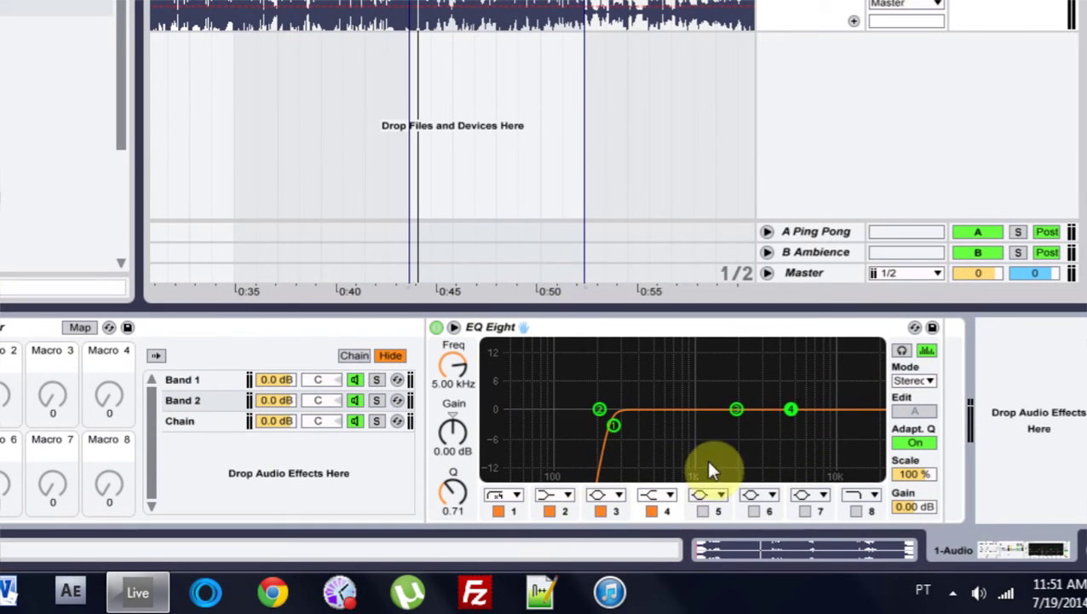
click(496, 511)
click(547, 511)
click(602, 511)
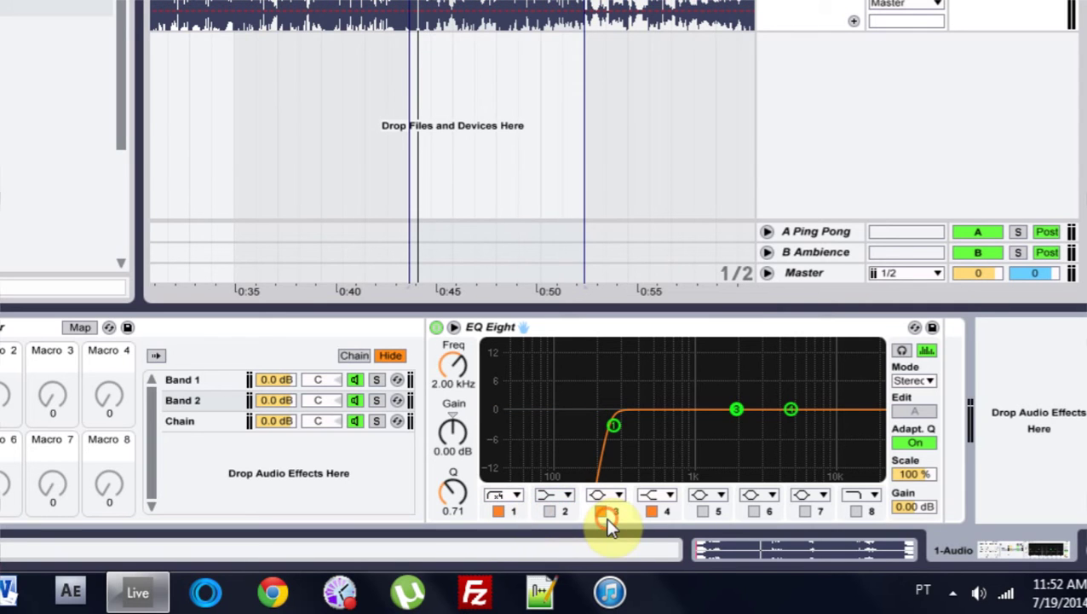
click(602, 511)
click(658, 496)
click(658, 479)
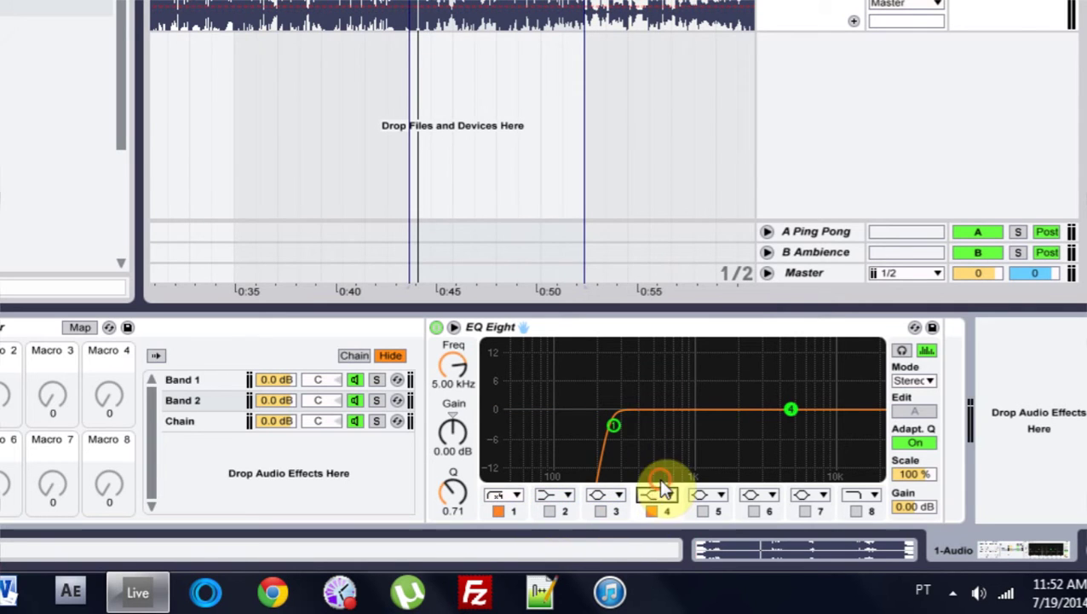
right_click(451, 363)
click(511, 248)
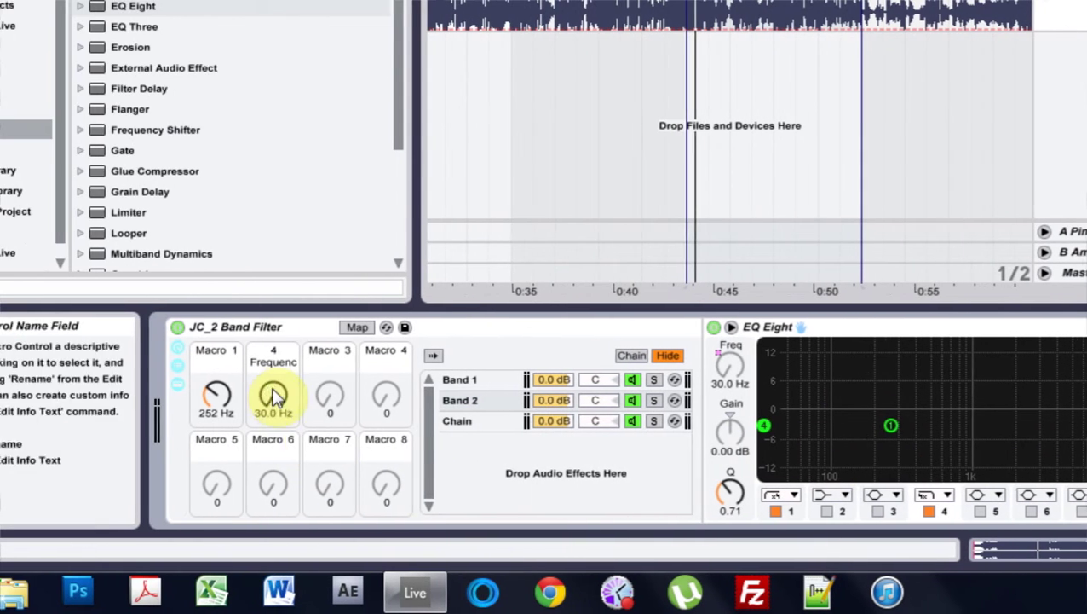
Raise Macro 2 to 4.40 kHz and make the third chain's EQ band 1 a low cut on Macro 2.
click(60, 397)
drag(278, 397, 277, 352)
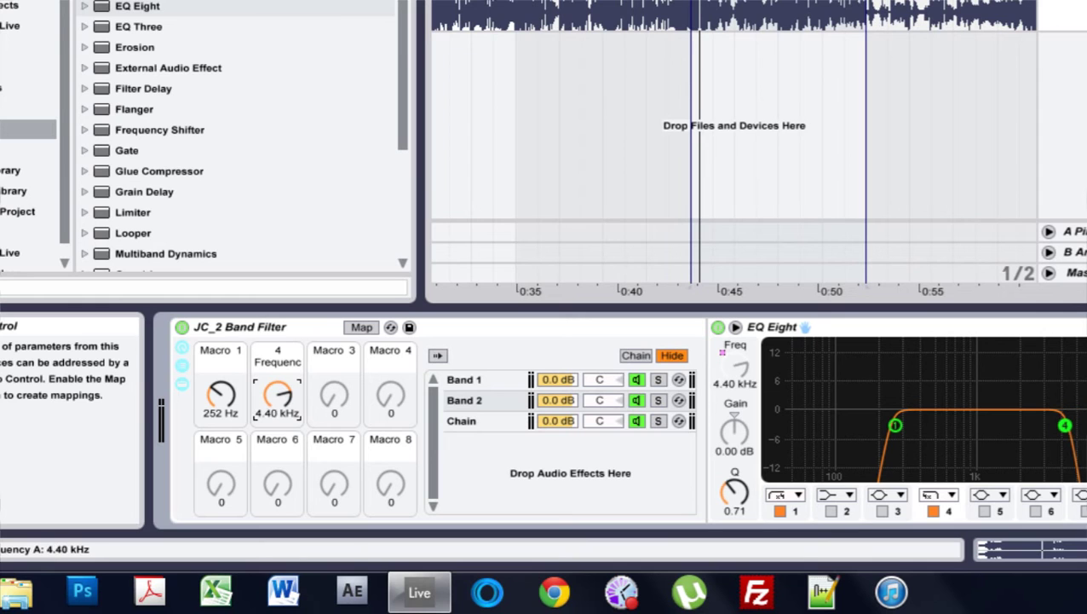
click(467, 423)
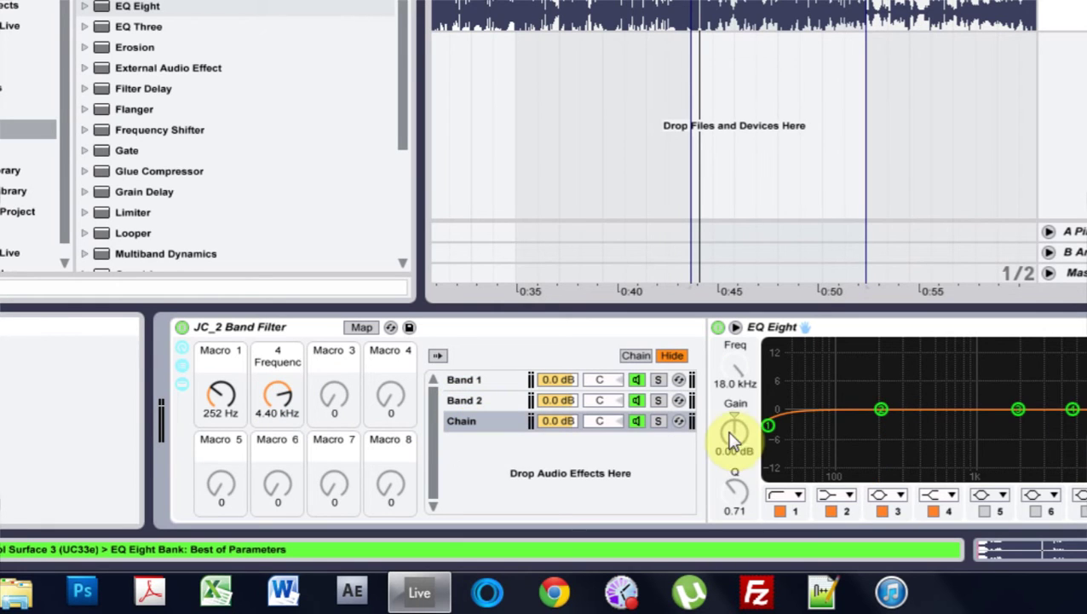
click(788, 495)
click(788, 383)
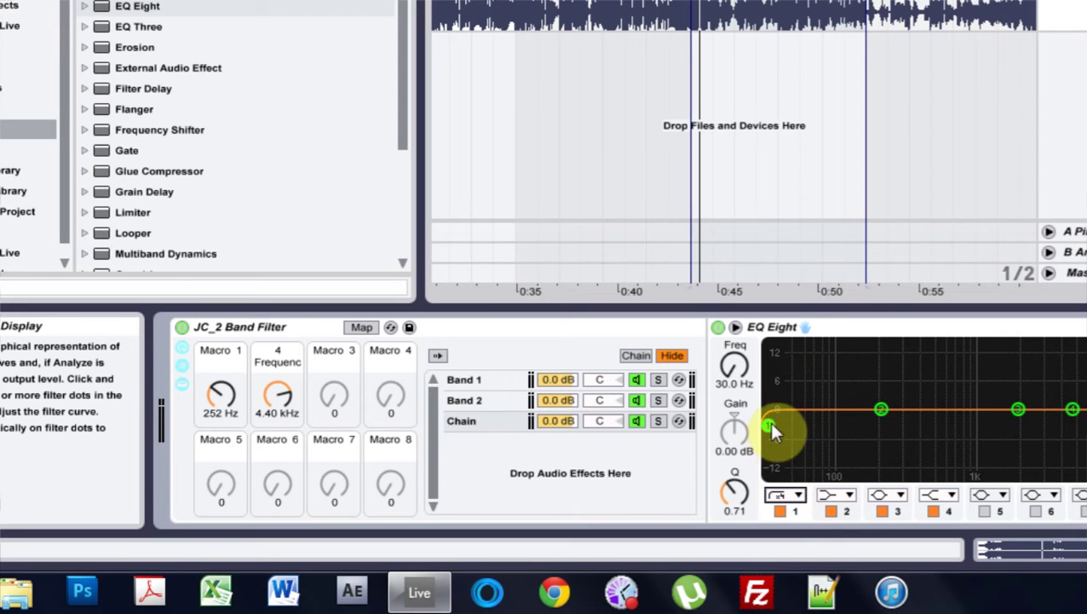
right_click(735, 366)
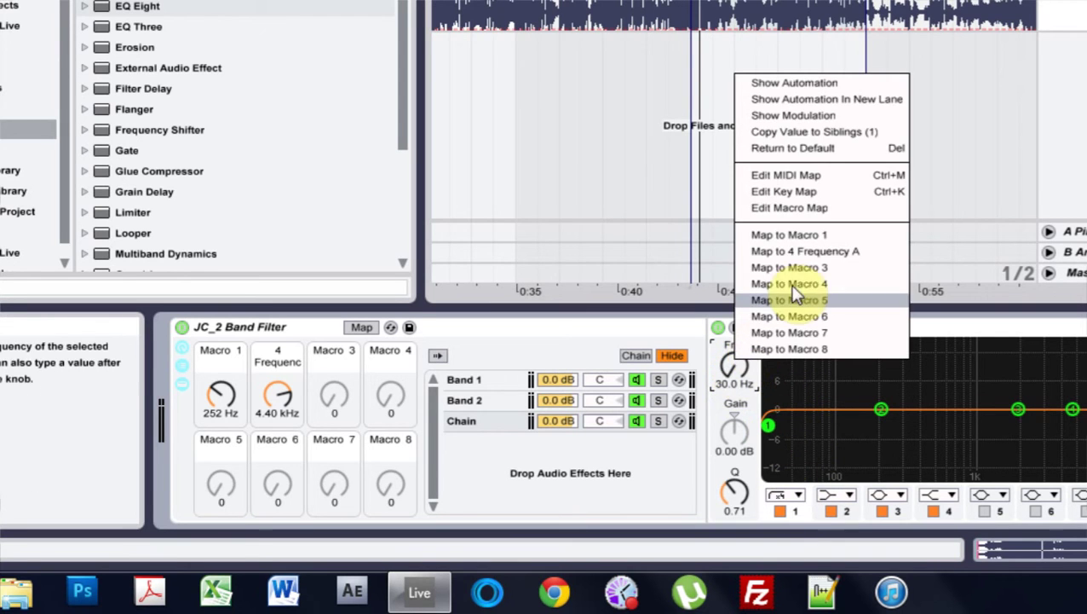
click(802, 255)
Turn Macro 2 down to 1.26 kHz and compare the Band 2 and third-chain EQ curves.
drag(278, 393, 307, 368)
click(487, 400)
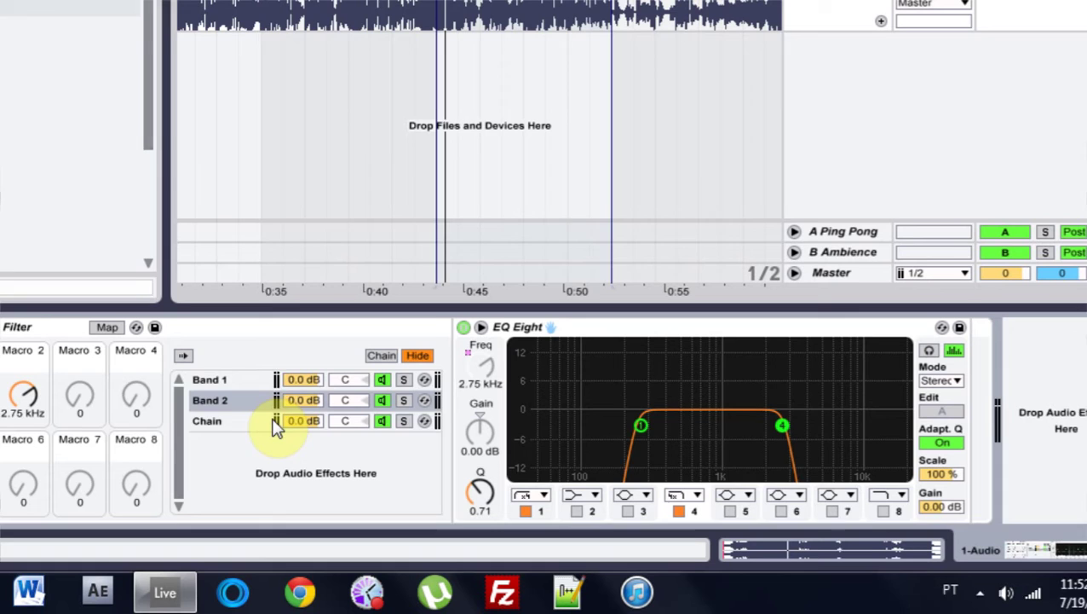
click(288, 420)
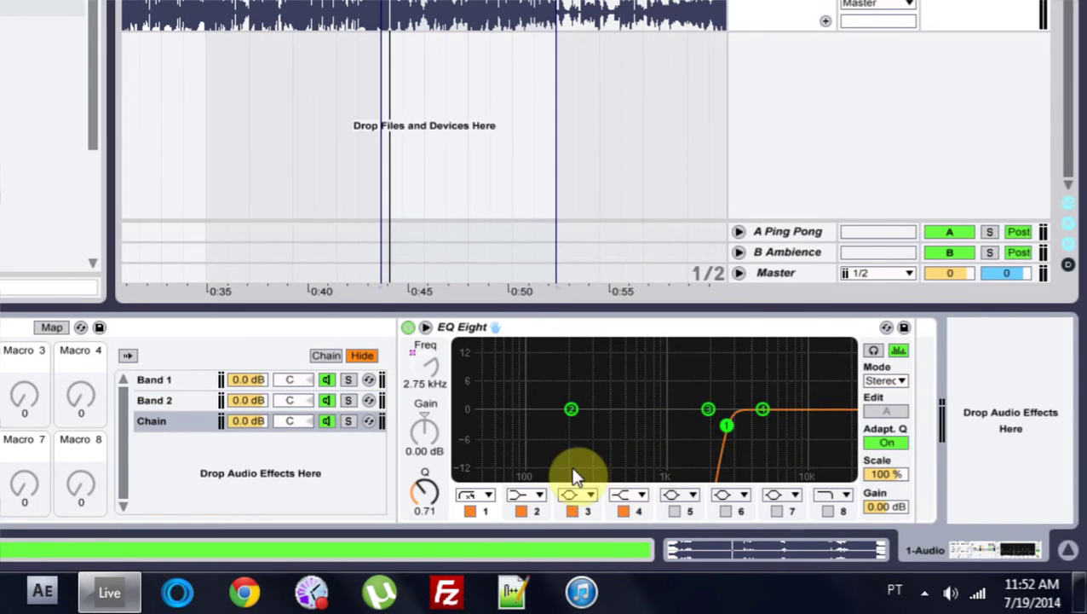
Name the third chain 'Band 3' and the first macro 'Low Pass'.
key(ctrl+r)
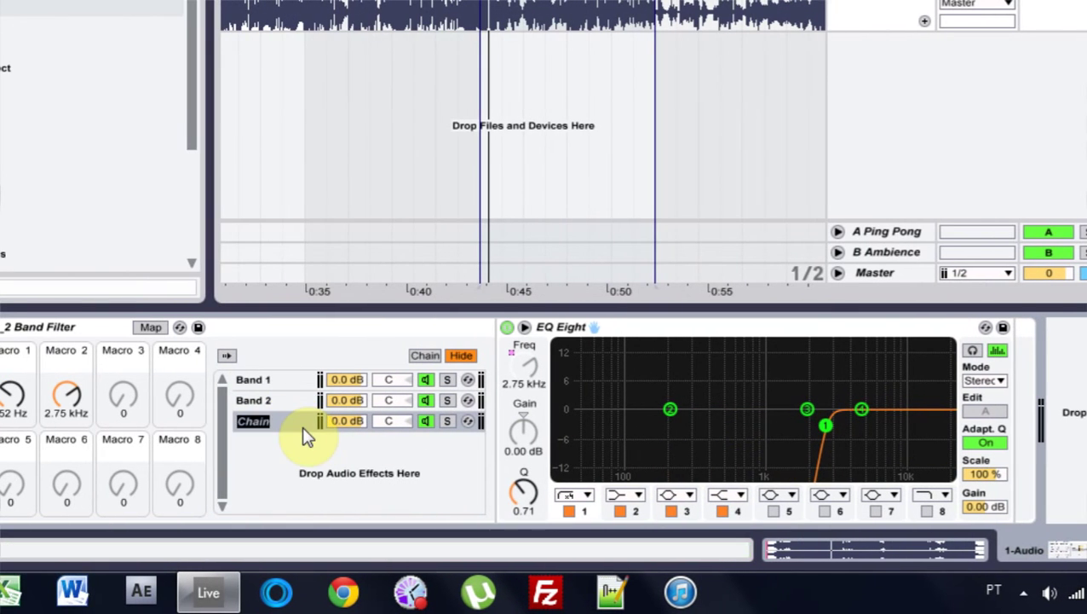
text(Band 3)
key(Return)
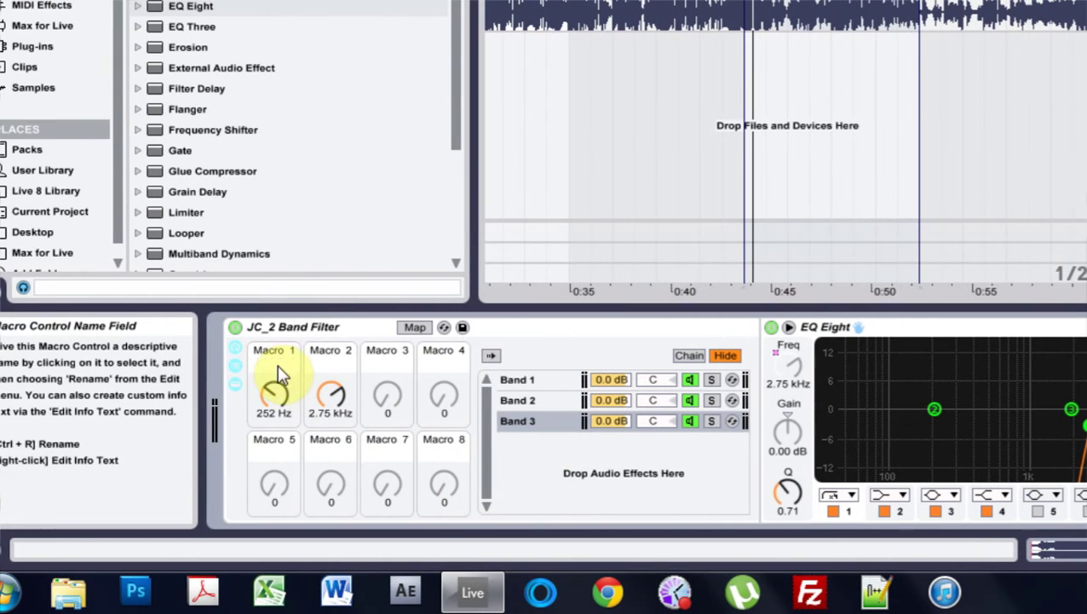
click(303, 327)
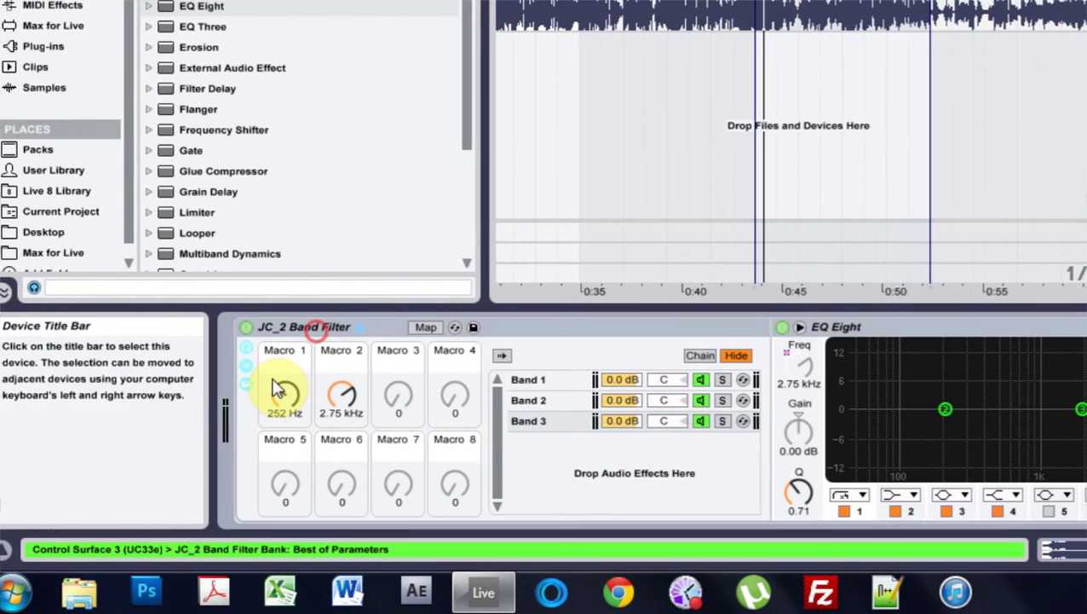
click(276, 352)
key(ctrl+r)
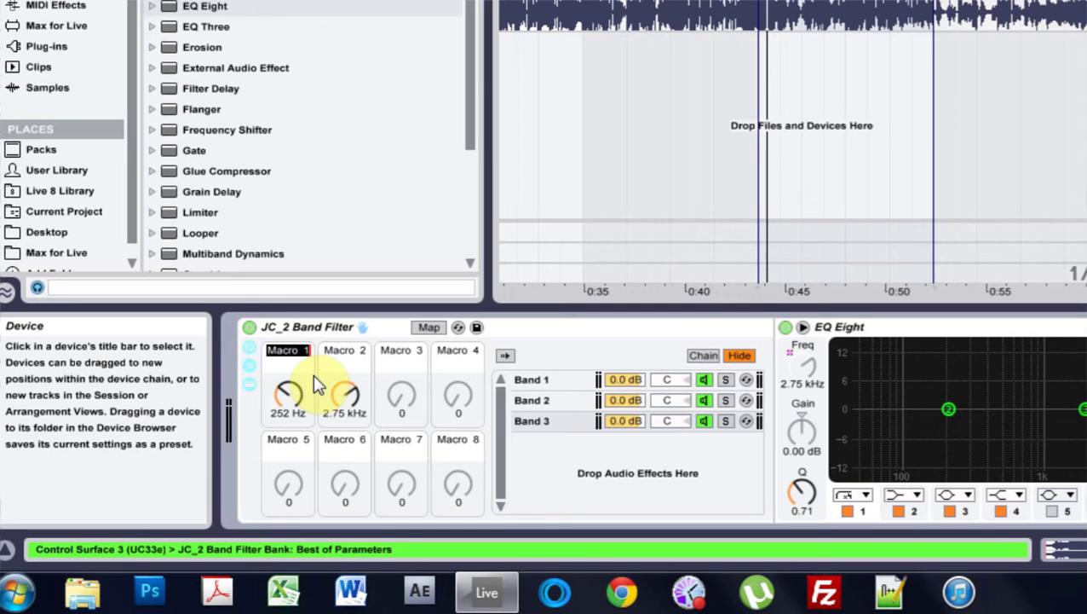
text(Low Pass)
key(Return)
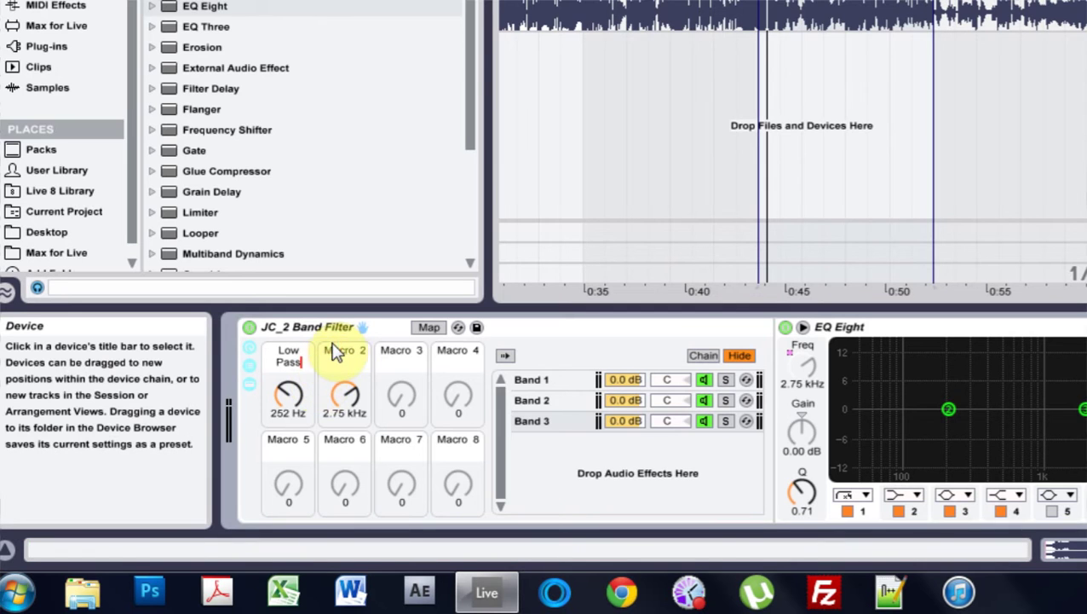
Rename the second macro 'Mid/High Range' and set it to 1.14 kHz.
click(340, 354)
key(ctrl+r)
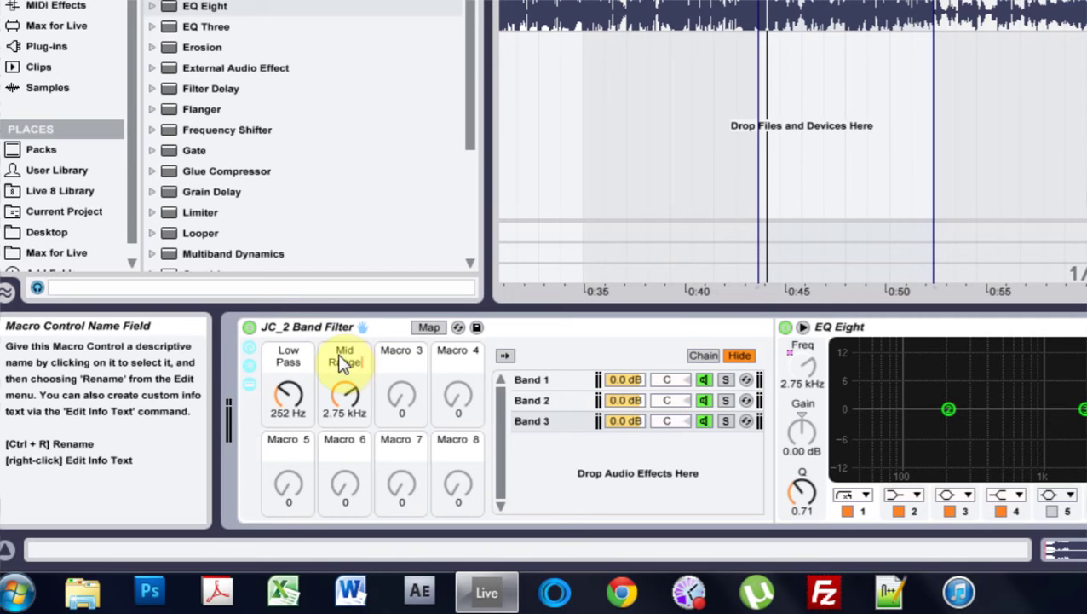
key(Return)
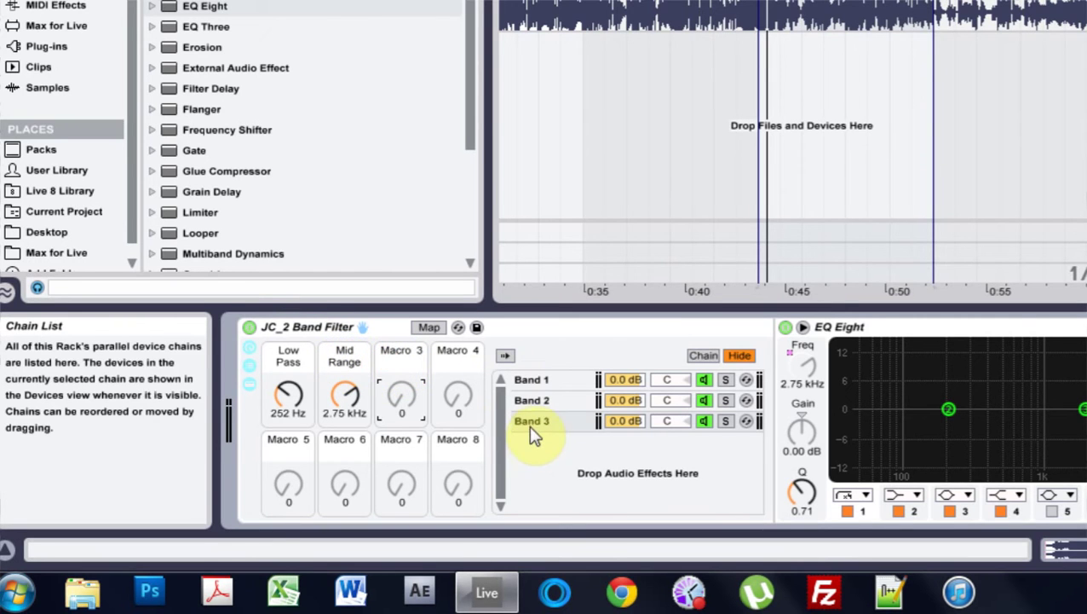
click(528, 421)
drag(344, 394, 344, 362)
click(350, 357)
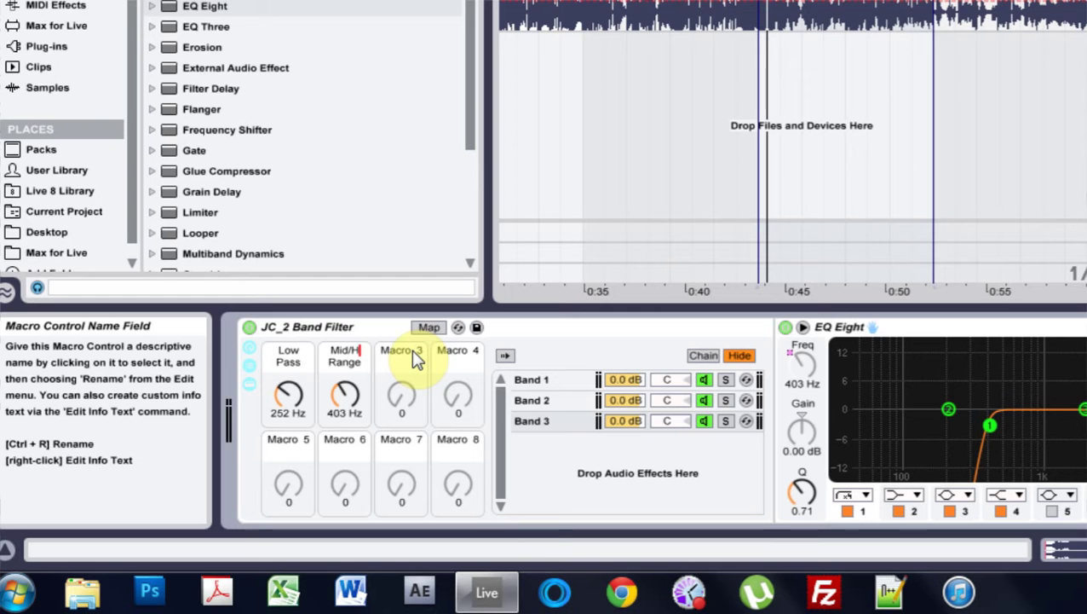
click(349, 355)
mouse_move(344, 393)
mouse_down()
mouse_move(344, 358)
mouse_move(344, 375)
mouse_up()
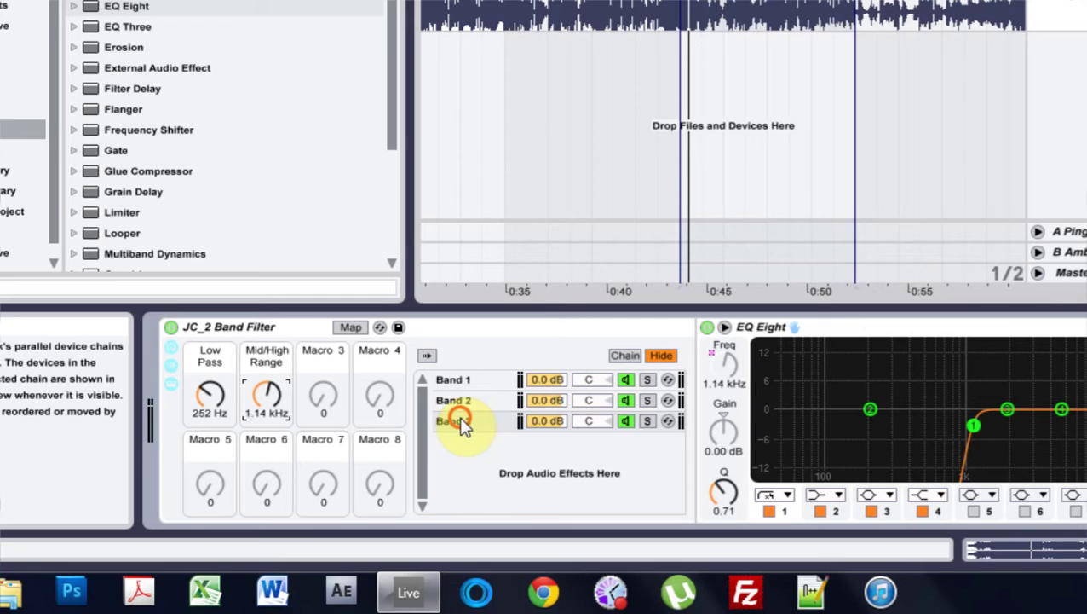
Rename the chains Band 1, Band 2 and Band 3 to Low, Mid and High.
click(537, 420)
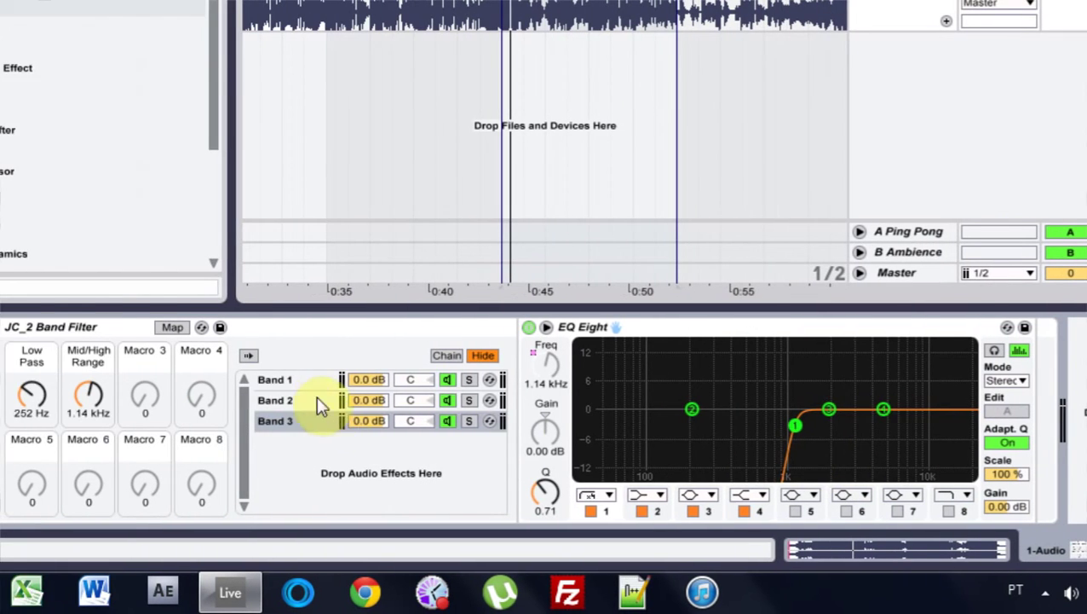
click(490, 400)
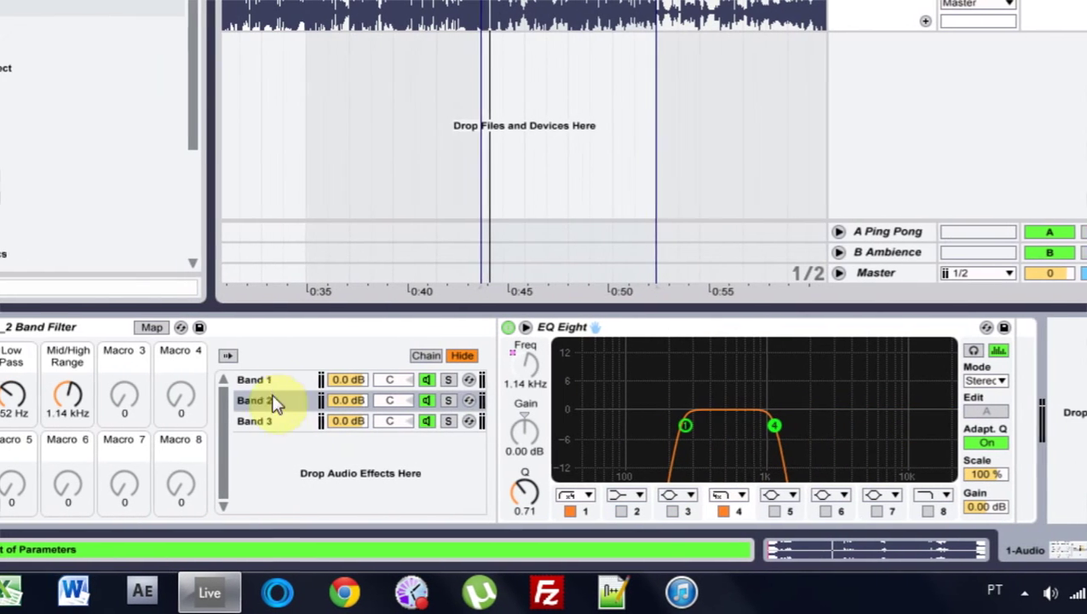
click(402, 380)
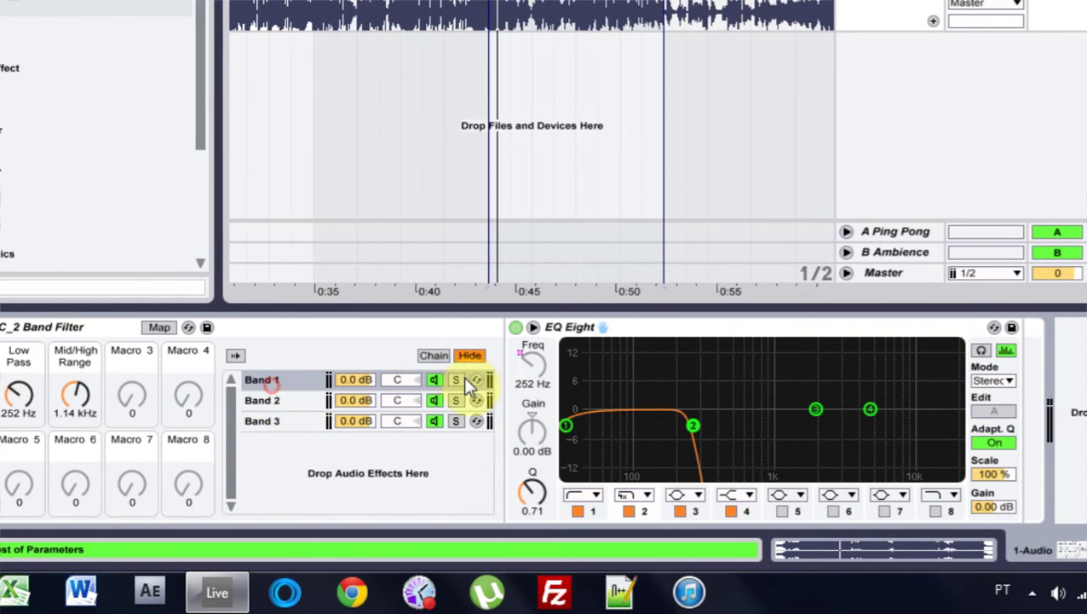
key(ctrl+r)
text(Low)
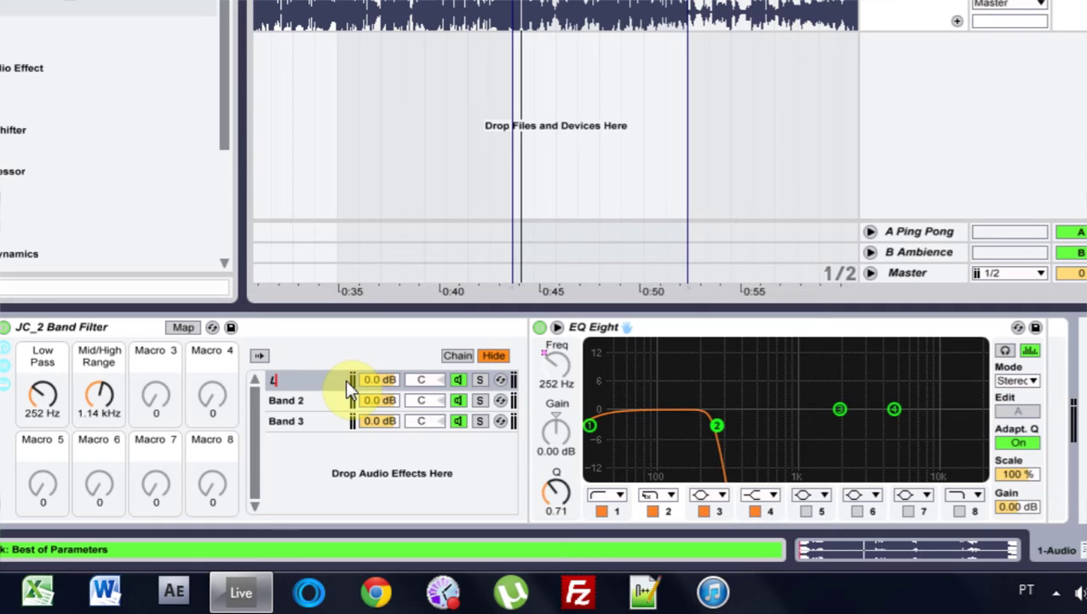
click(284, 402)
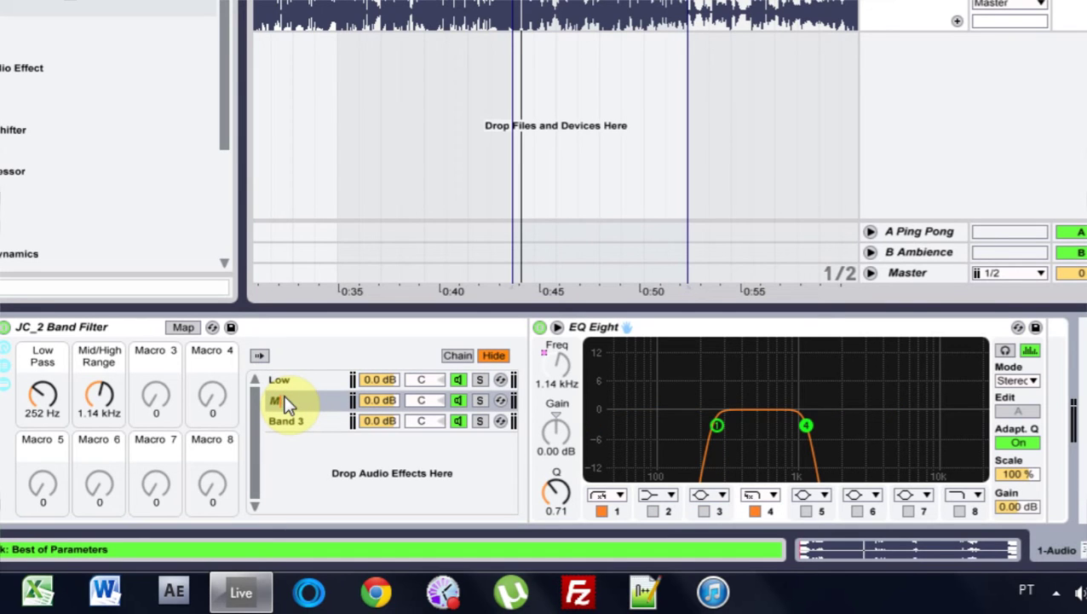
text(Mid)
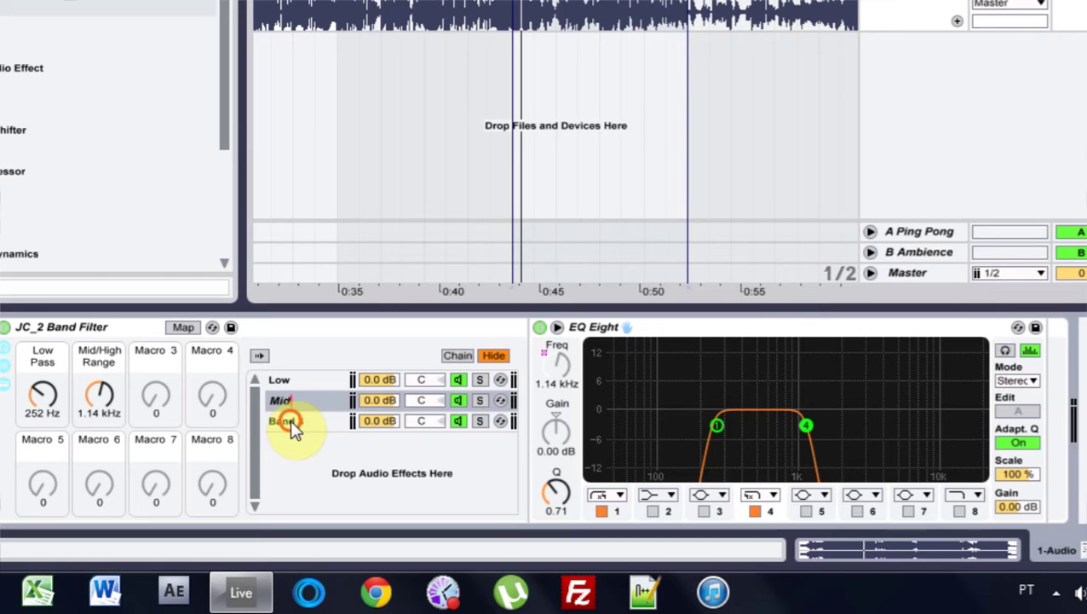
click(287, 426)
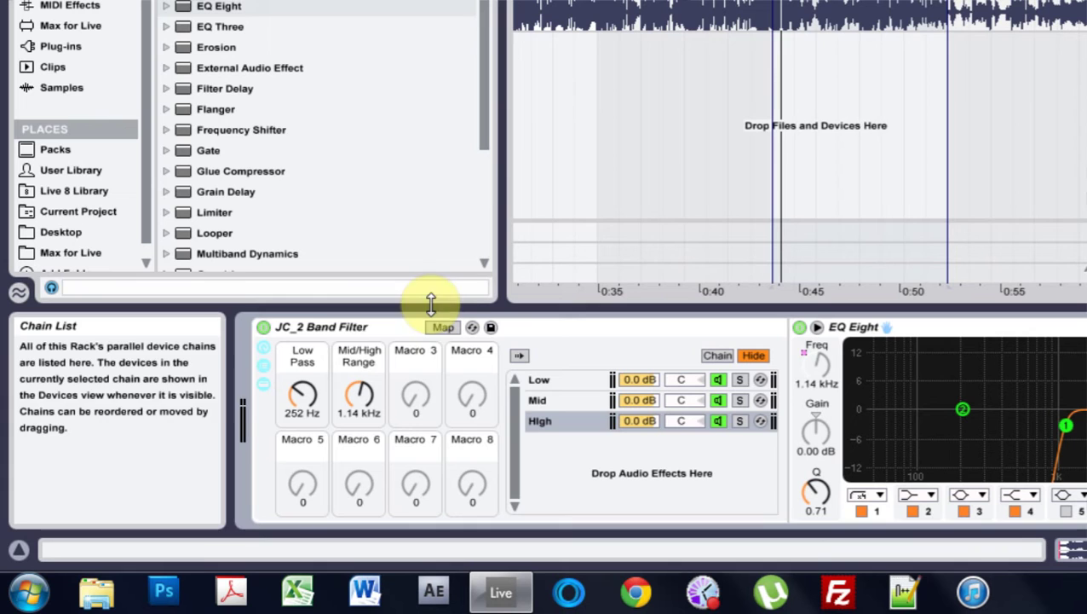
Retitle the rack JC_3 Band Filter and save it as the preset JC_3 Band Filter.adg.
click(133, 331)
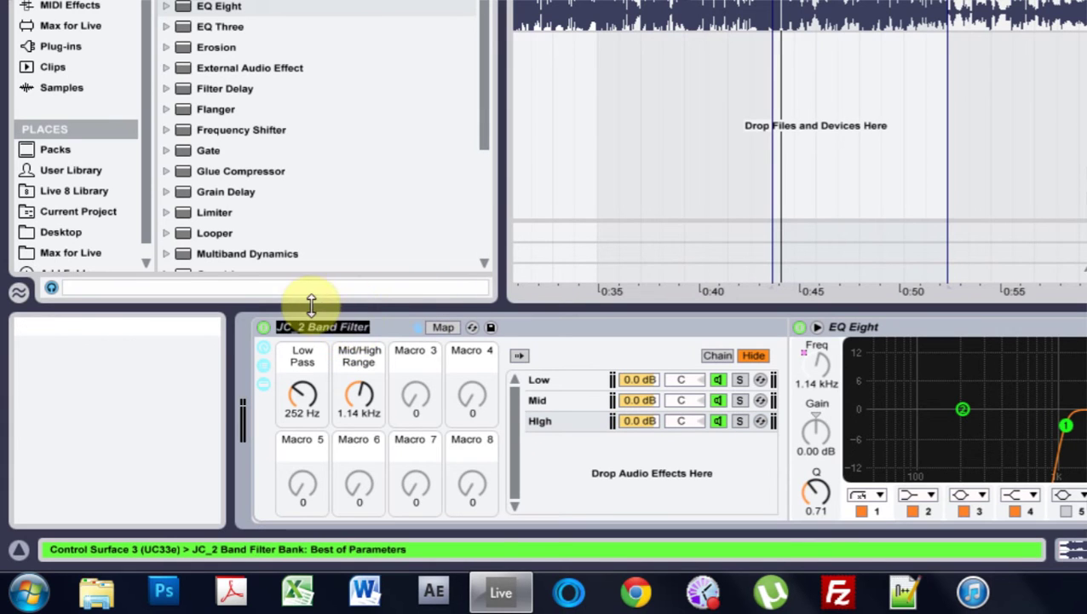
click(297, 331)
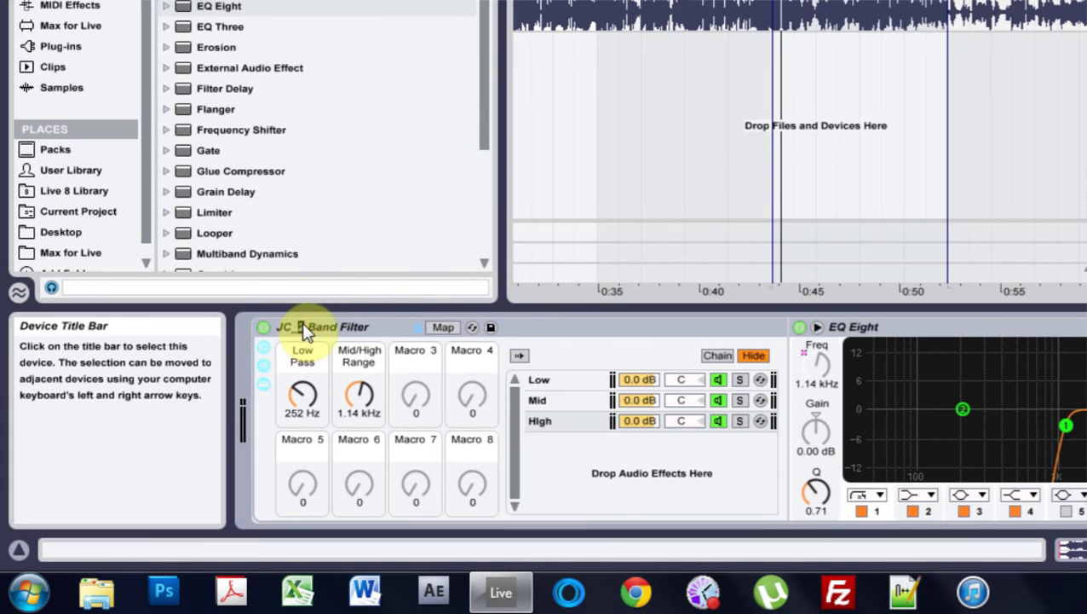
click(527, 332)
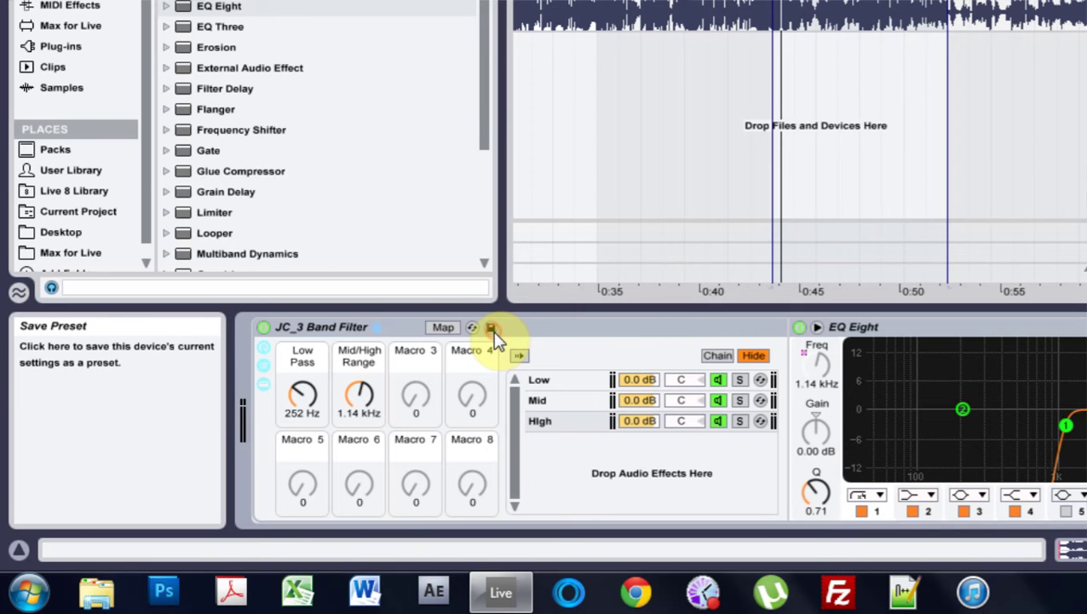
click(491, 329)
key(Return)
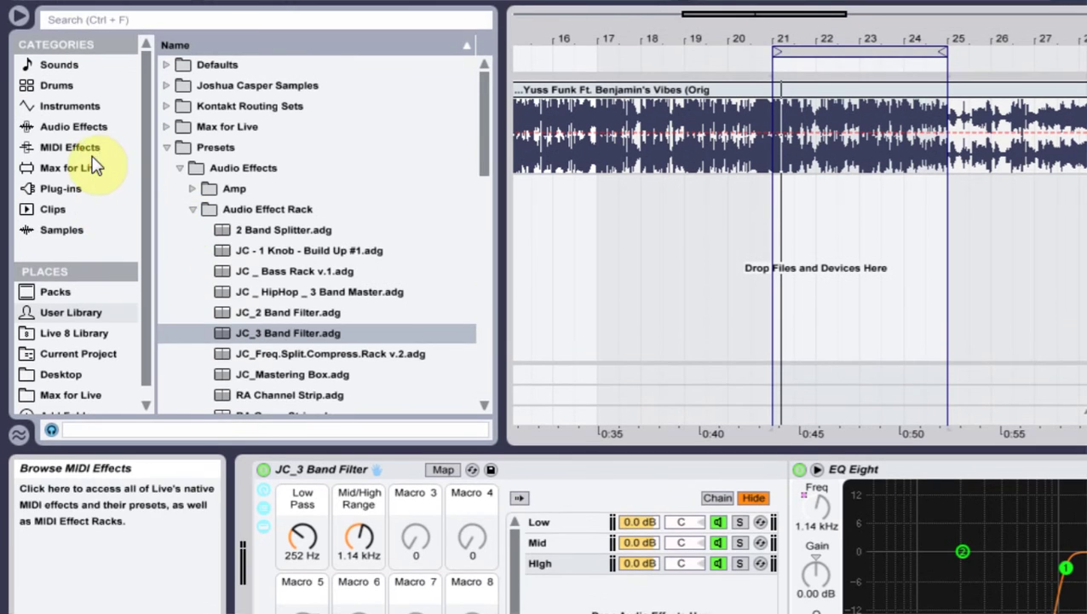
Drag an EQ Eight from Audio Effects into the rack as a fourth chain below High.
click(70, 114)
click(75, 93)
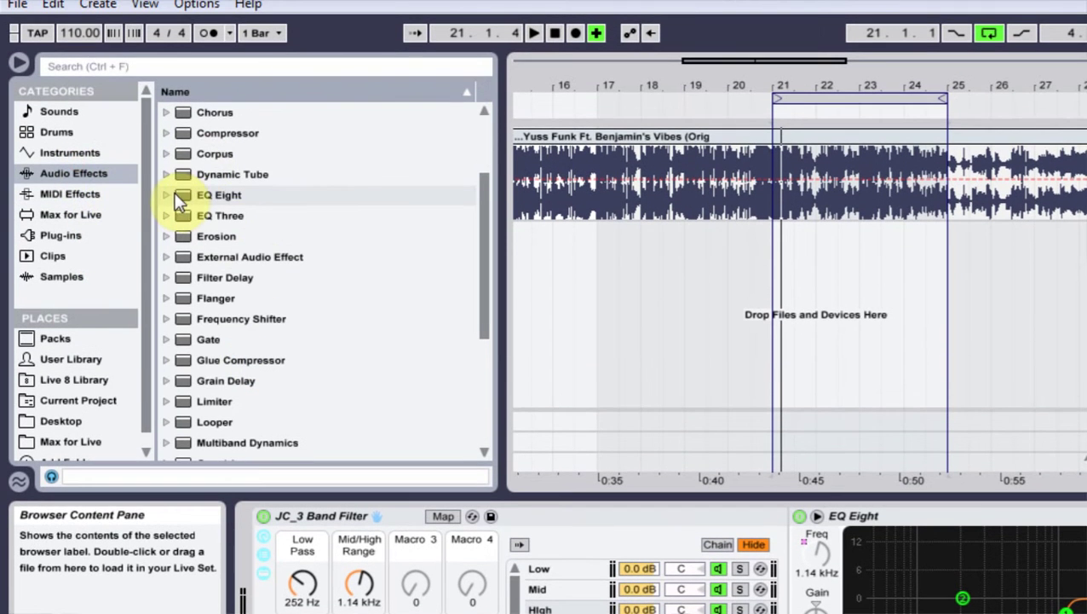
click(168, 184)
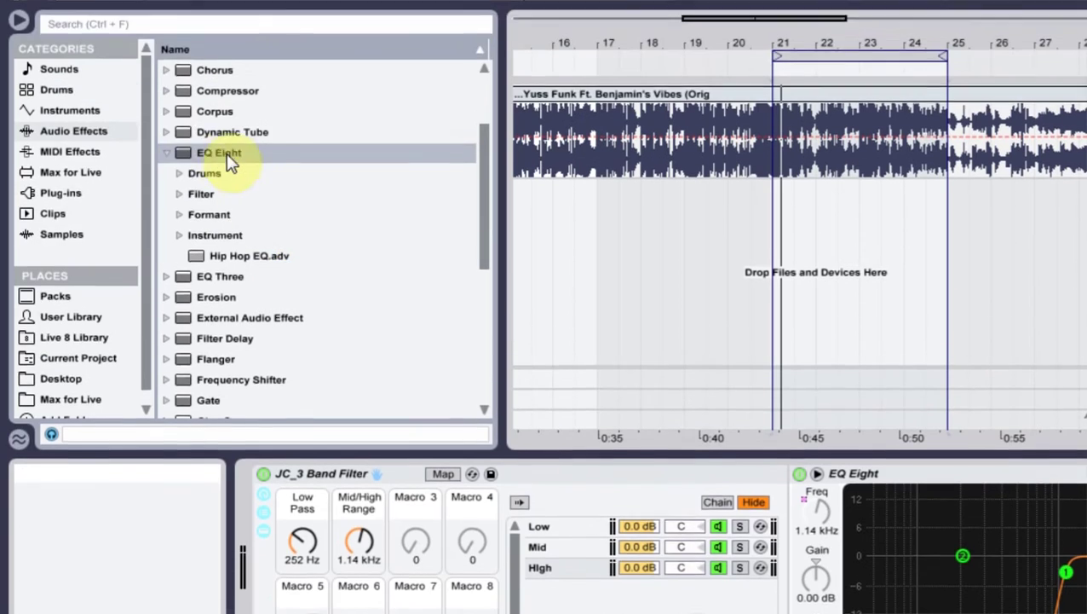
drag(222, 6, 615, 467)
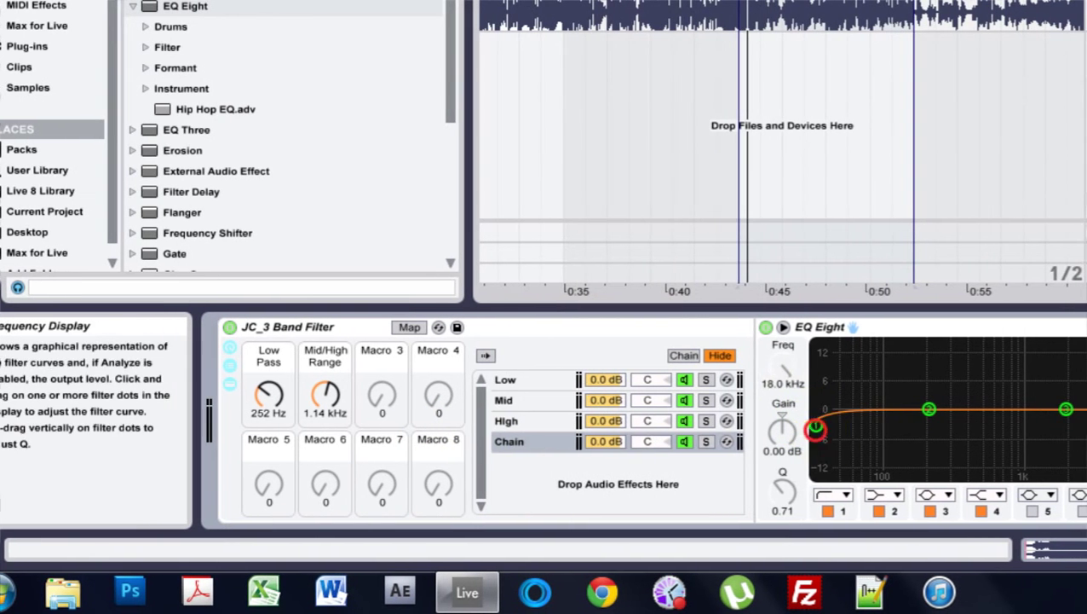
Give the last chain's EQ band 1 a steeper low cut and map its frequency to Macro 3.
click(831, 495)
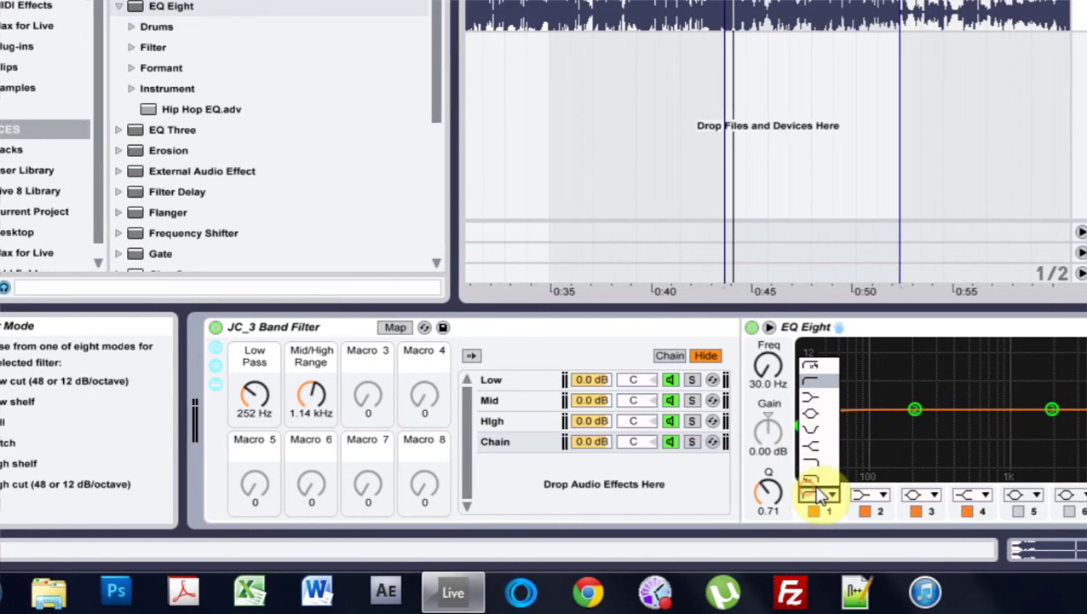
click(830, 429)
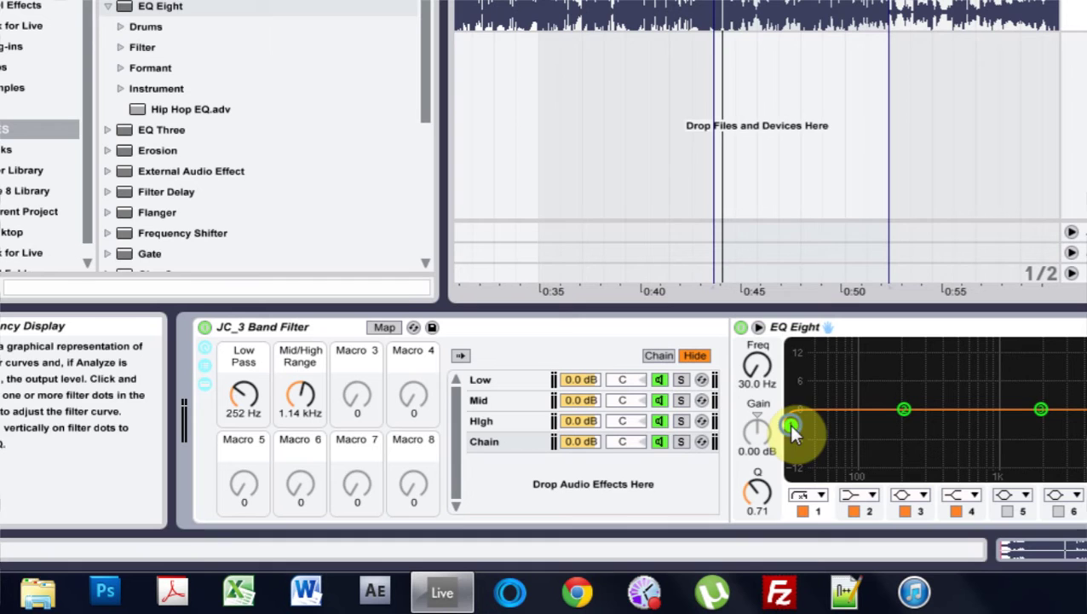
right_click(756, 365)
click(785, 265)
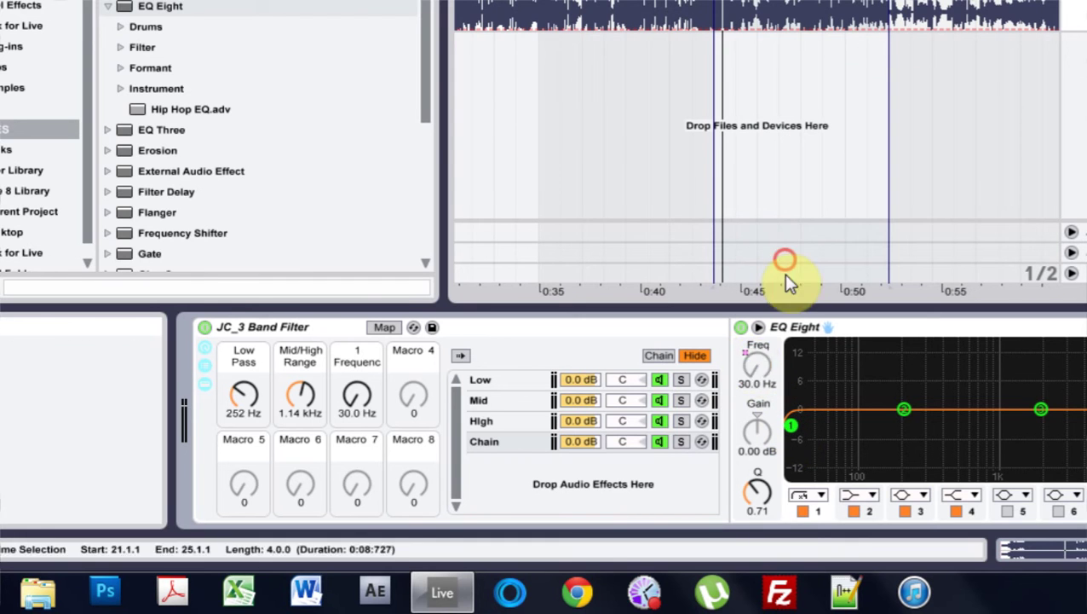
In the High chain, disable bands 2–3 and make band 4 a low-pass mapped to Macro 3 at 6.00 kHz.
click(499, 420)
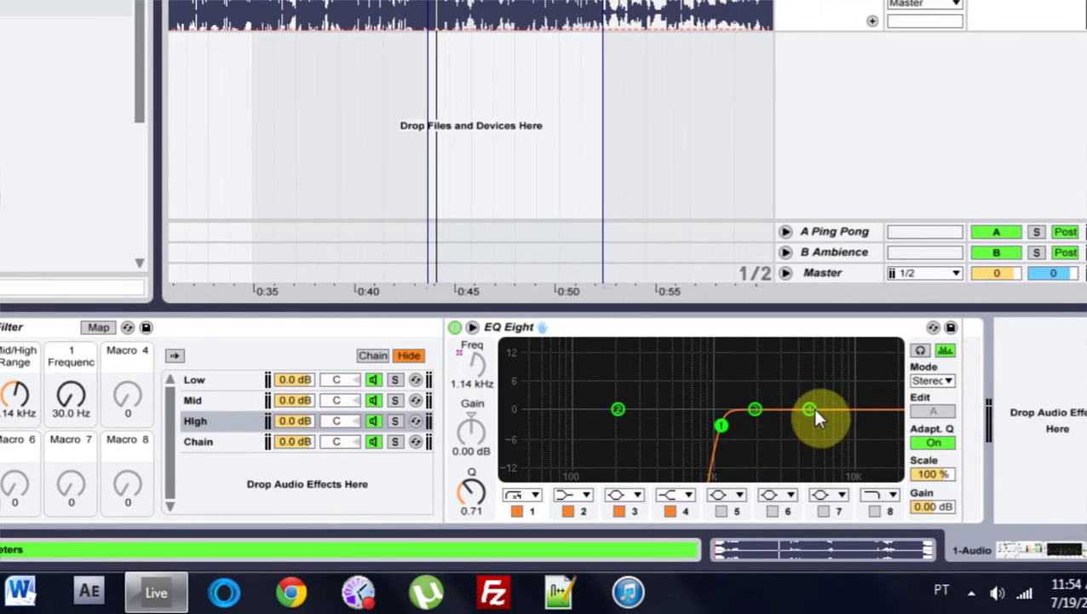
click(810, 410)
click(567, 511)
click(619, 510)
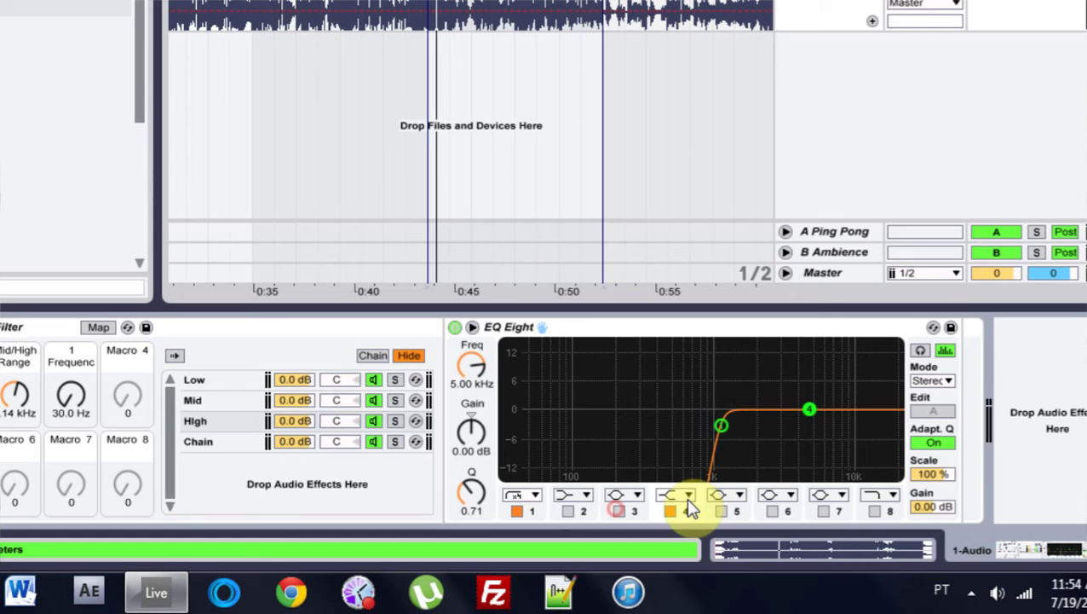
click(687, 495)
click(682, 452)
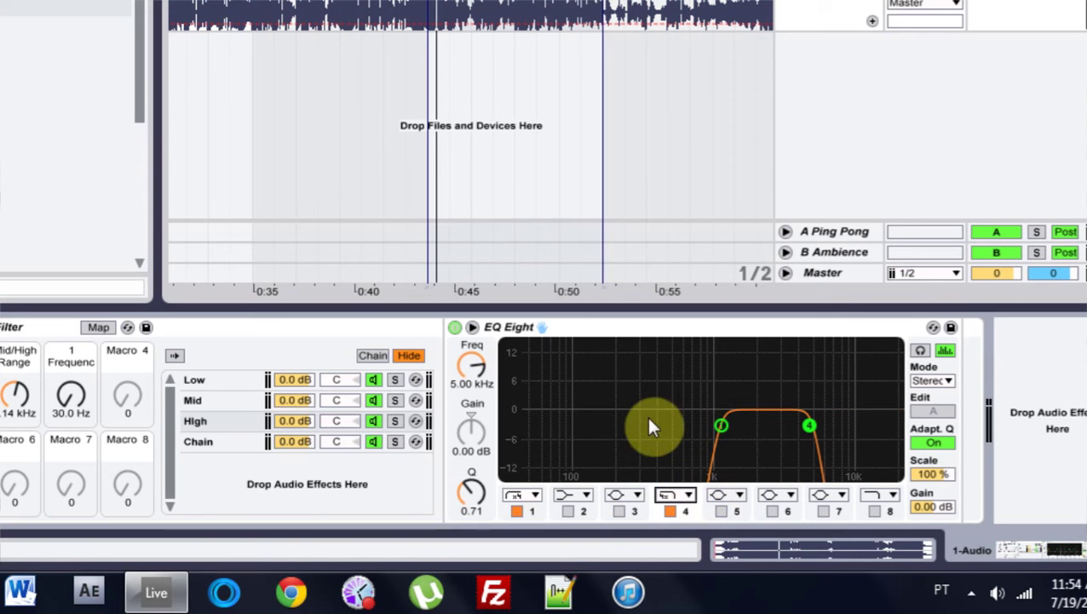
right_click(473, 366)
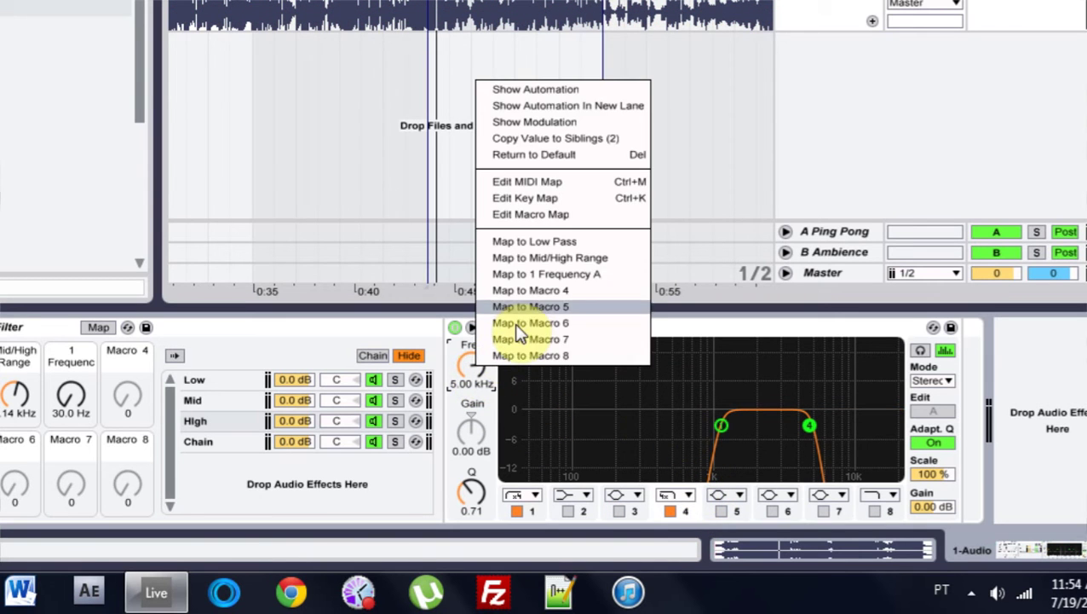
click(529, 274)
drag(71, 394, 71, 383)
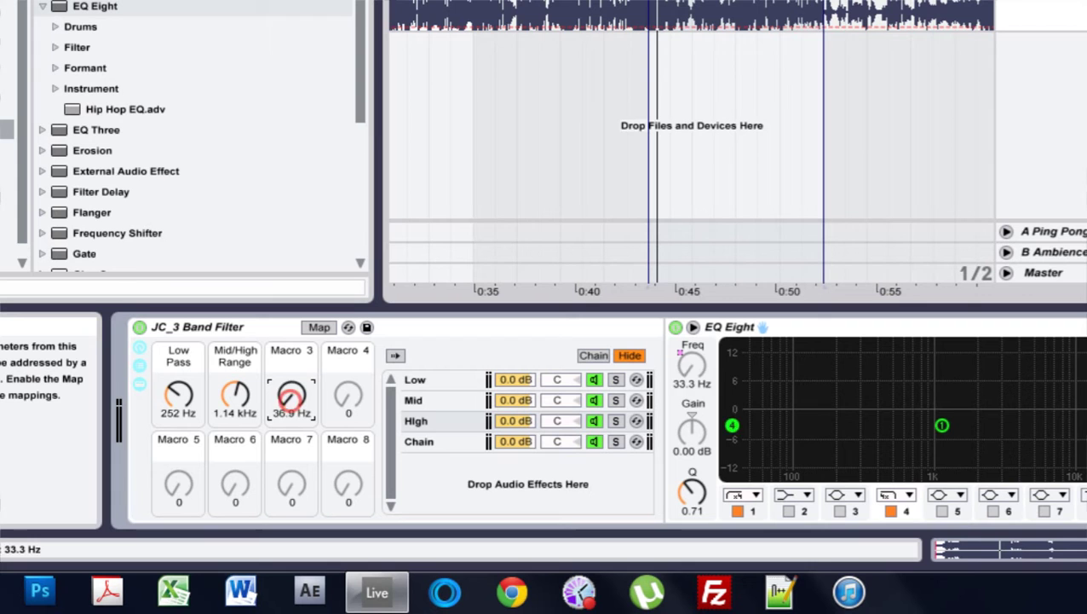
mouse_move(292, 394)
mouse_down()
mouse_move(291, 365)
mouse_move(293, 410)
mouse_up()
Review each chain's EQ curve and lower the Low Pass split to 158 Hz.
click(443, 442)
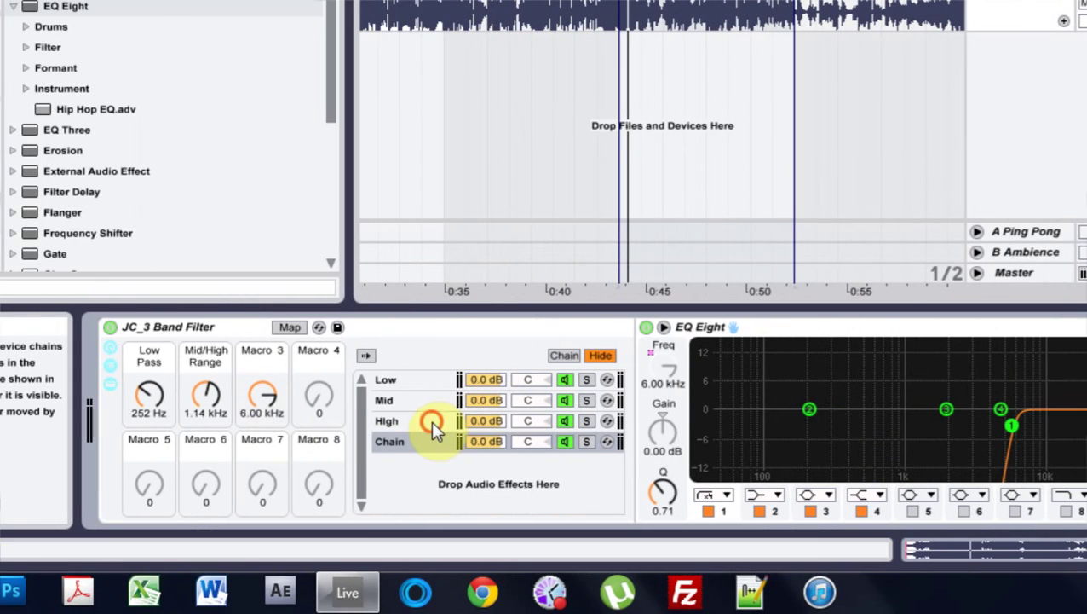
click(192, 422)
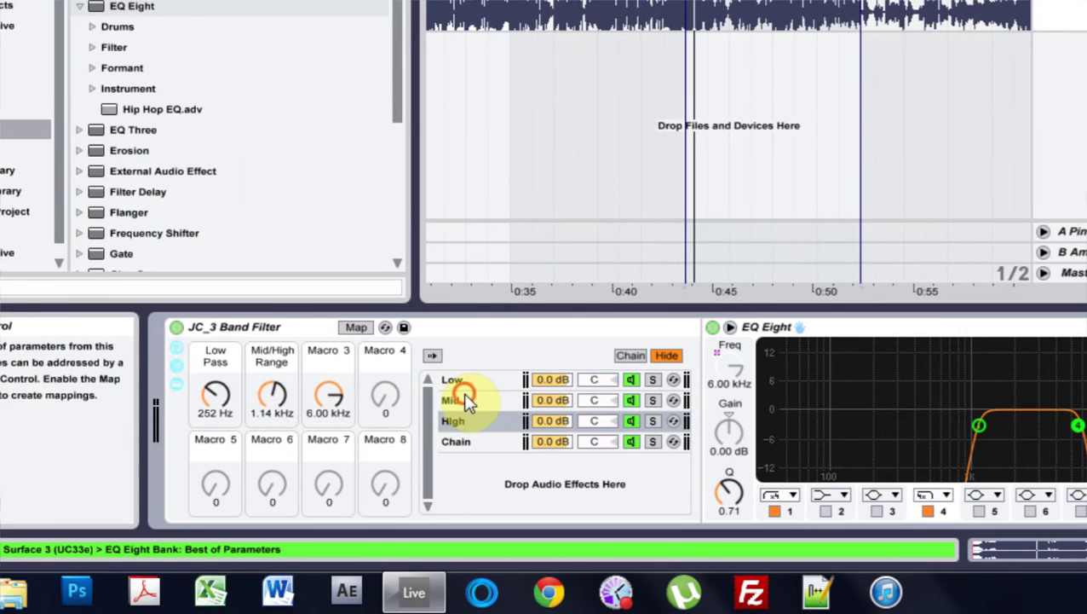
click(158, 396)
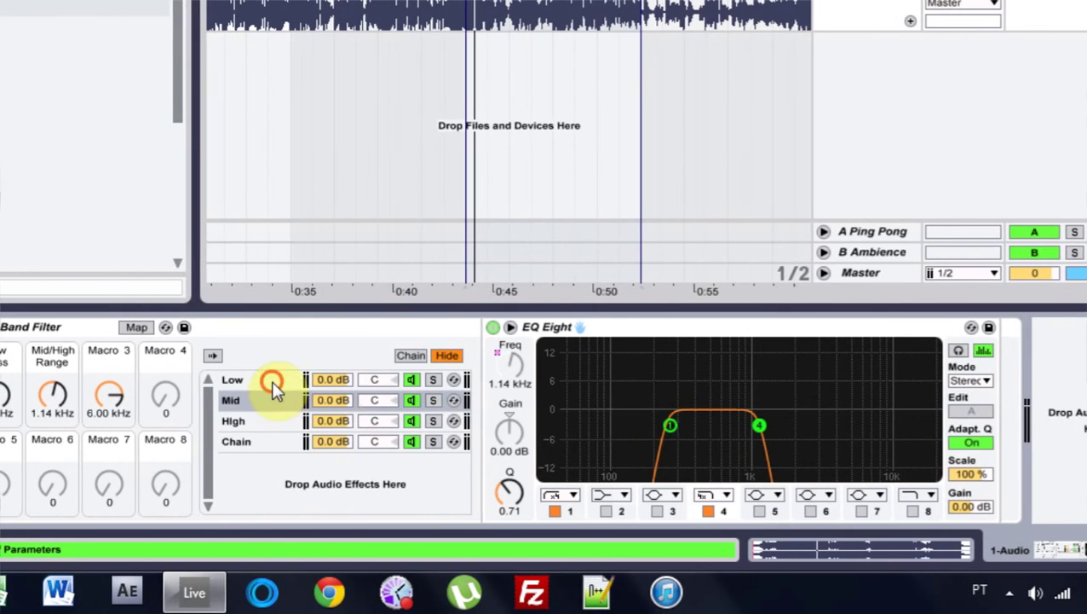
click(217, 380)
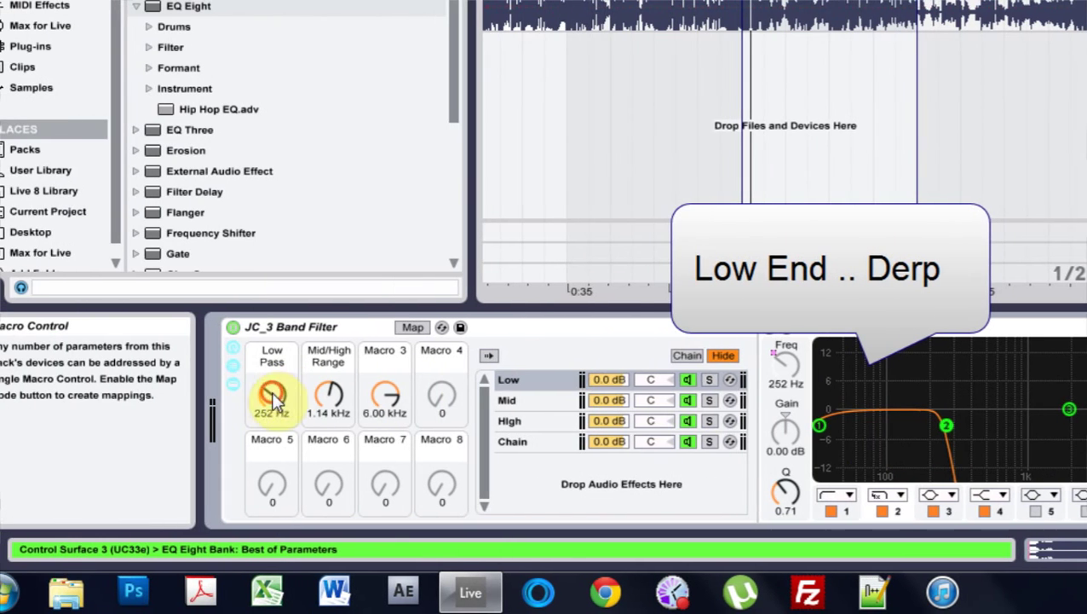
drag(145, 393, 145, 409)
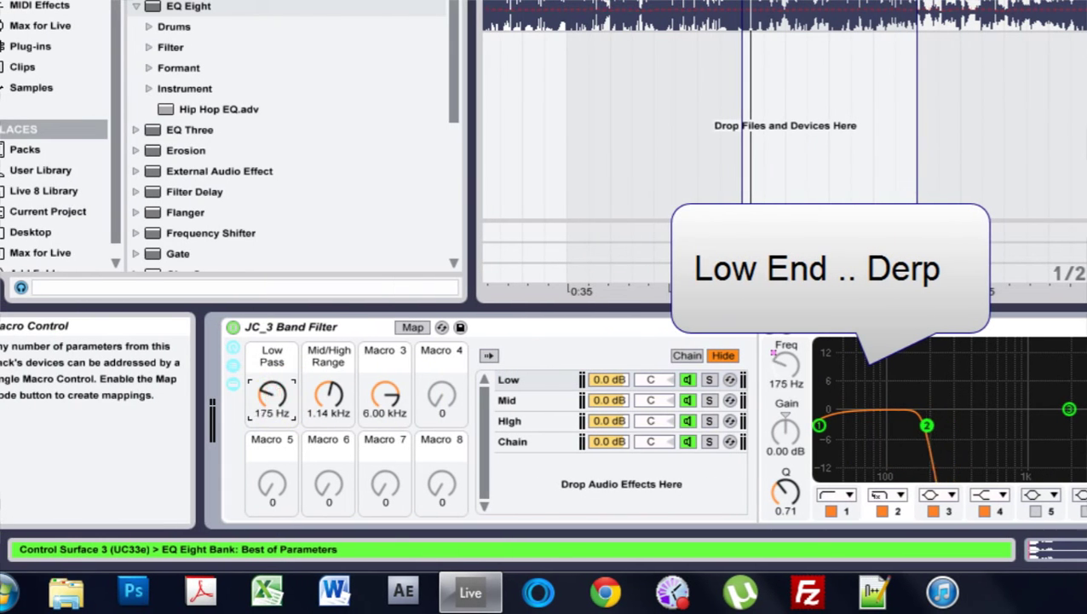
Rename the second and third macros Mid 1 / Mid 2 and Mid 2 / High, the latter at 6.00 kHz.
click(384, 351)
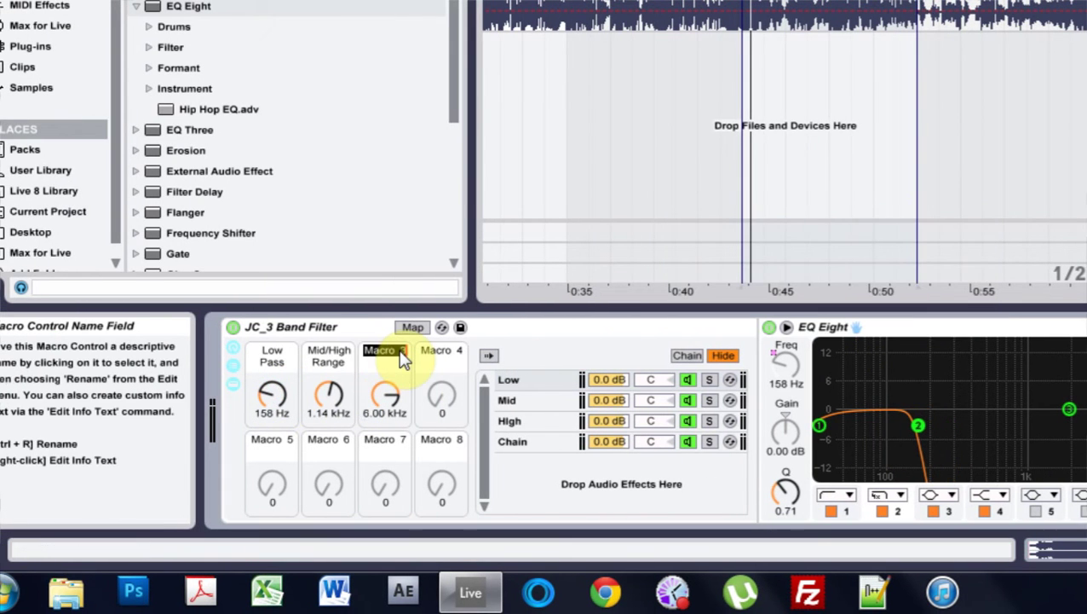
click(327, 357)
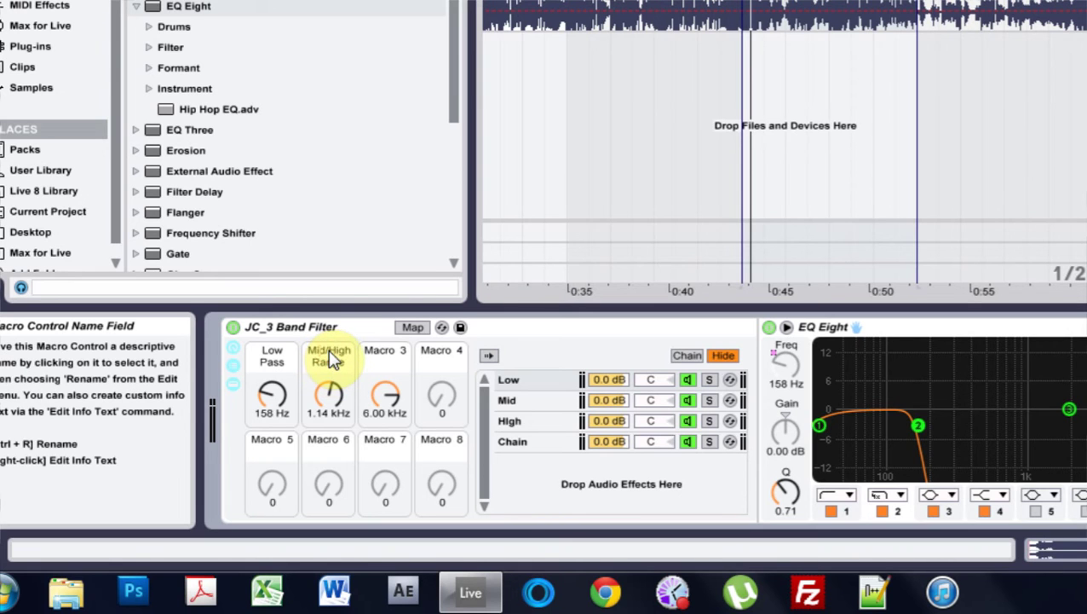
key(ctrl+r)
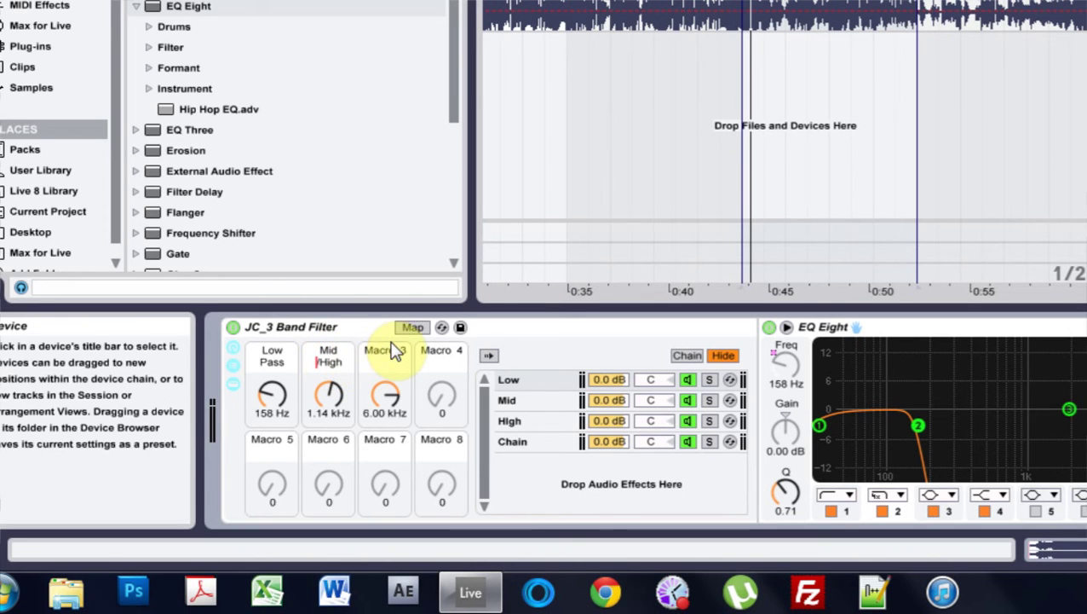
key(Return)
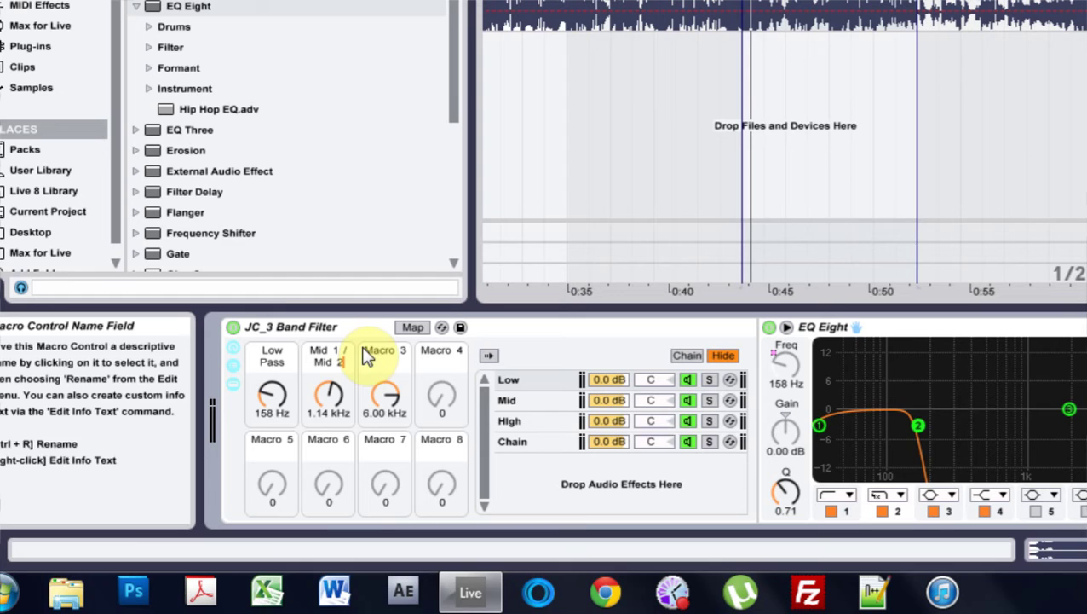
click(402, 357)
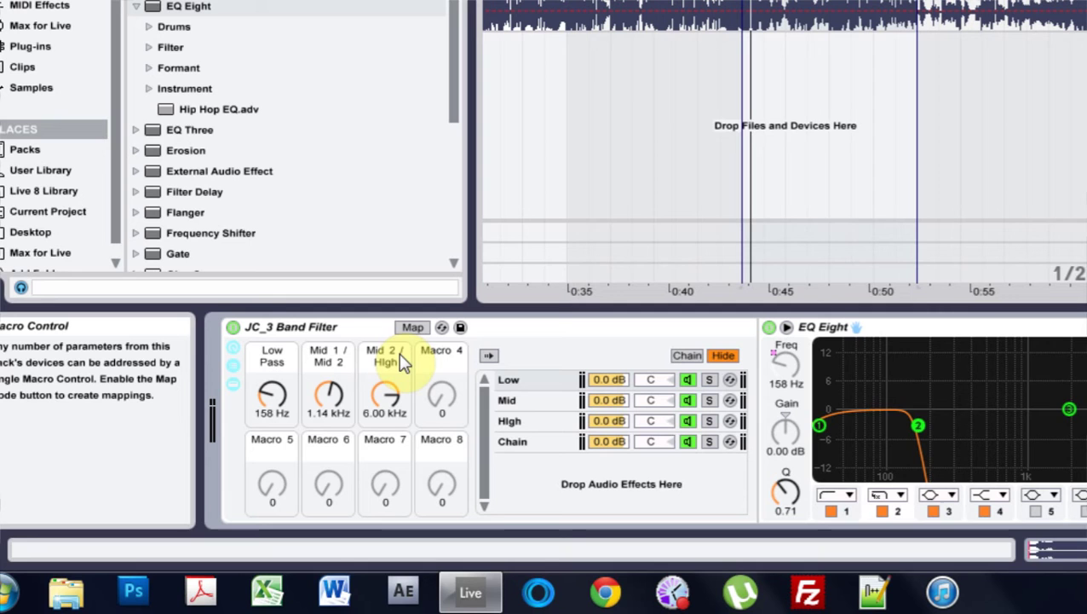
click(391, 398)
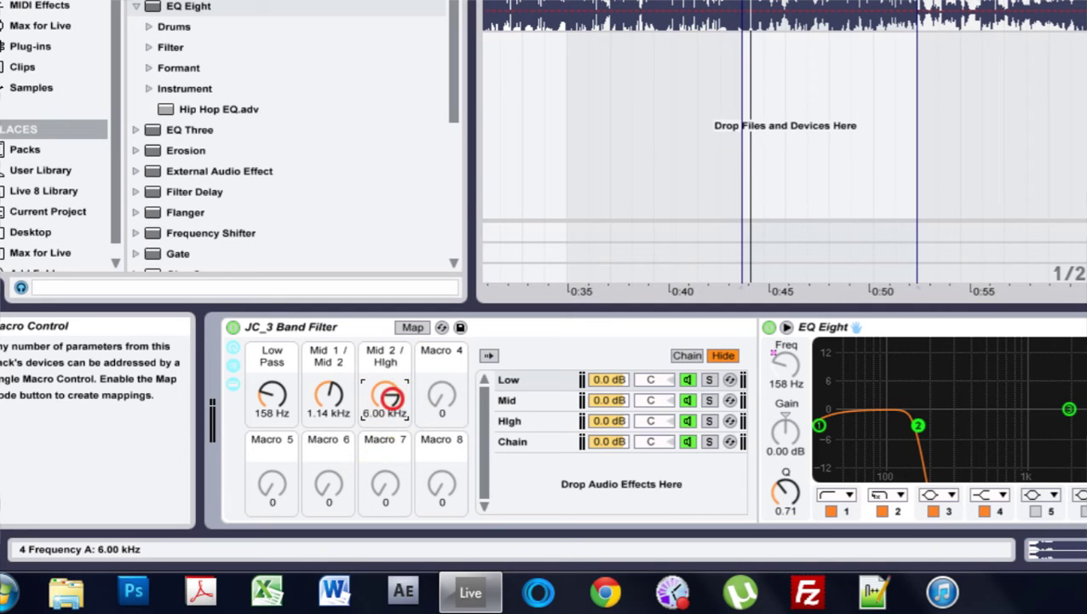
Rename the last chain High and the Mid chain Mid 1, then move on to the Mid 2 chain.
click(514, 443)
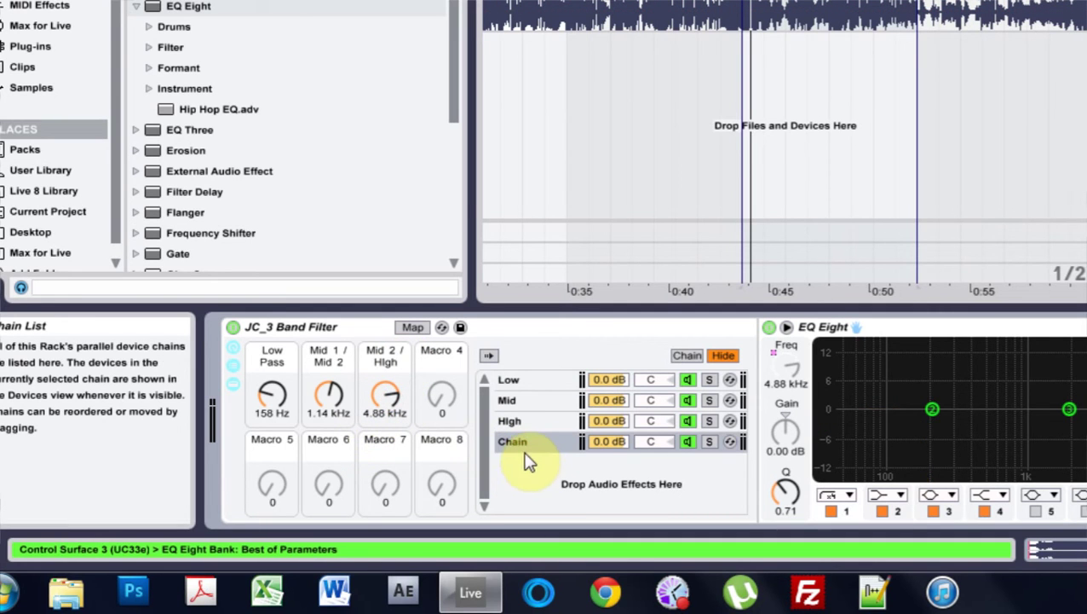
key(ctrl+r)
text(High)
click(508, 407)
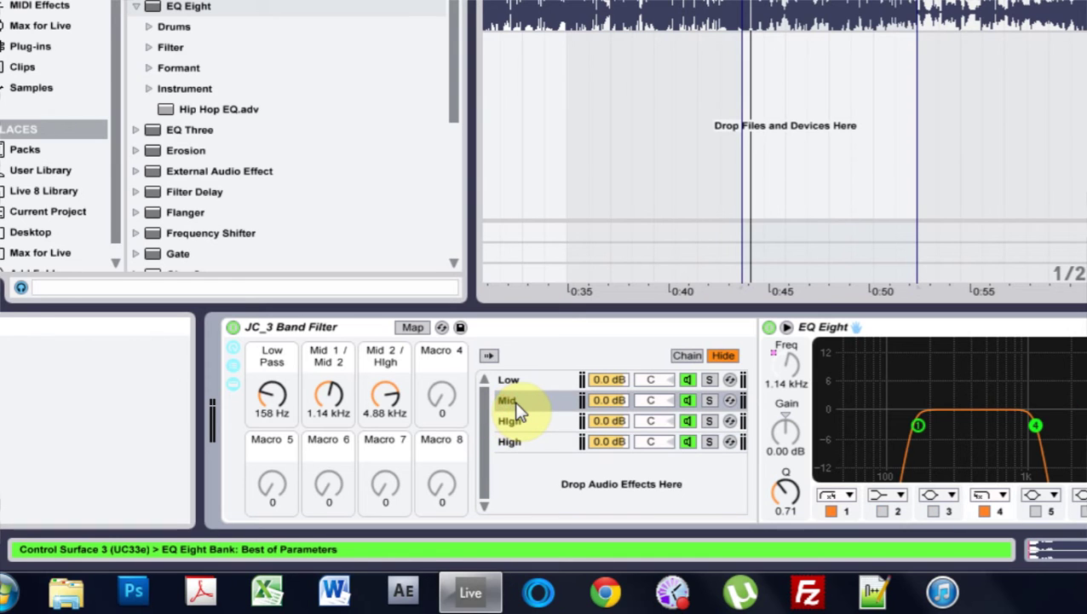
key(ctrl+r)
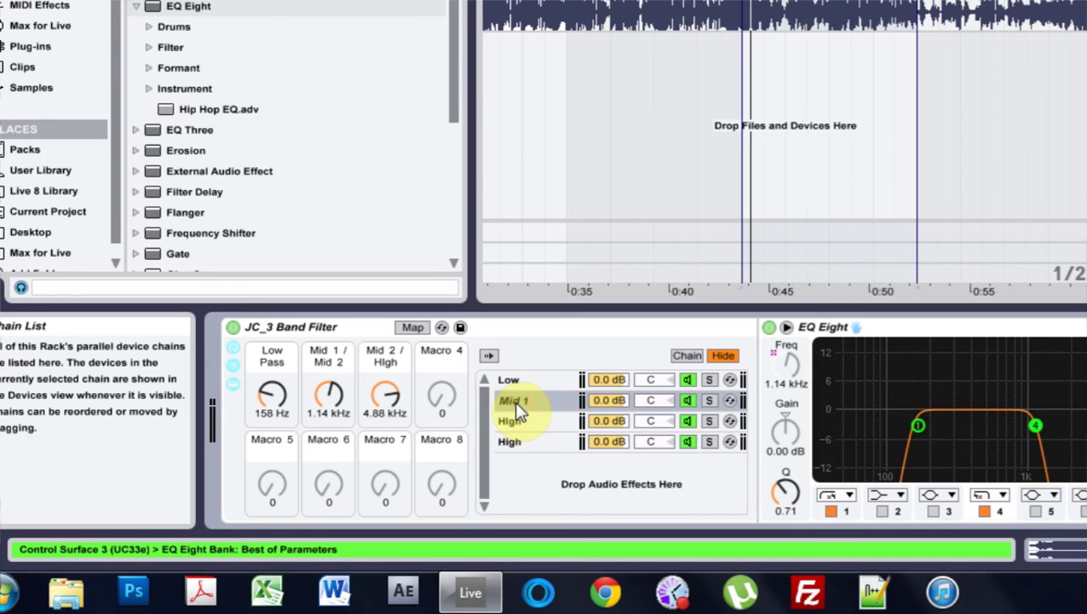
click(552, 423)
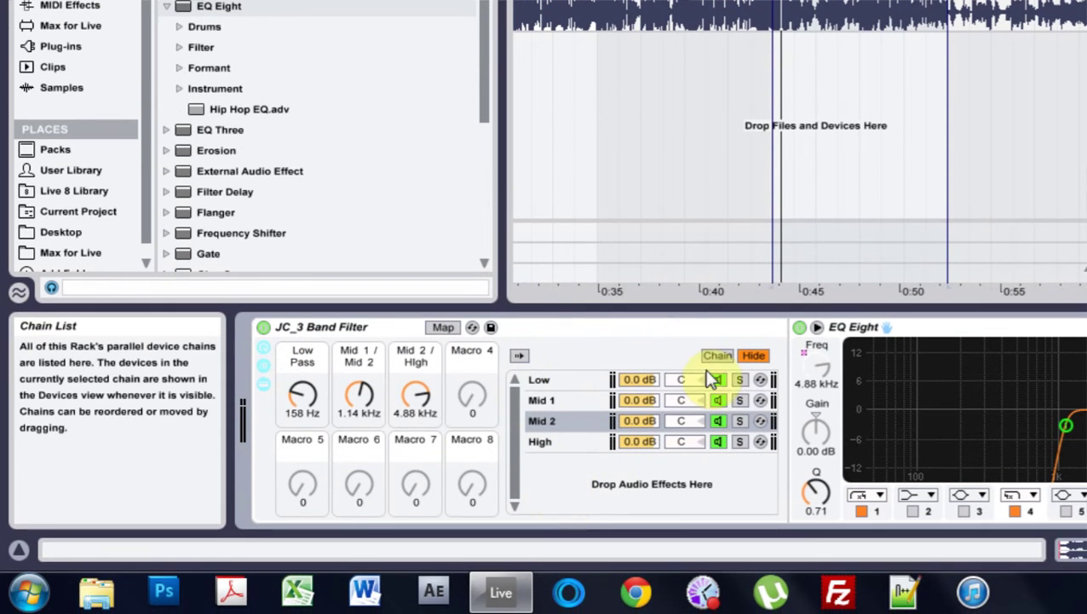
Check the EQ settings of the Mid 1, Mid 2 and High chains.
click(556, 402)
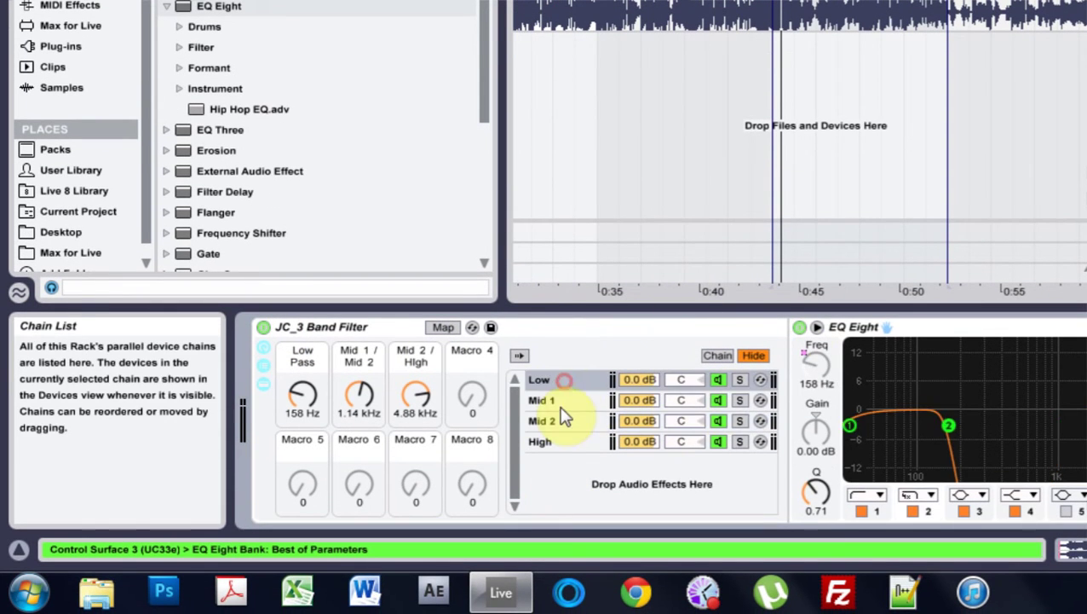
click(559, 421)
click(557, 435)
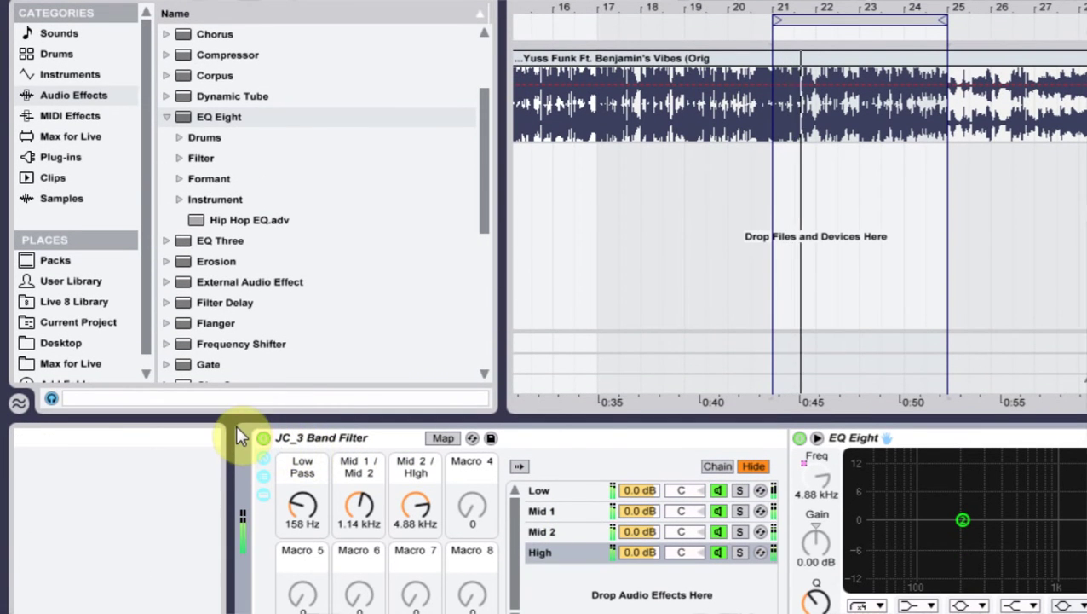
Bypass and re-enable the rack to compare the split, then inspect the Mid 2 chain's band-pass.
click(263, 438)
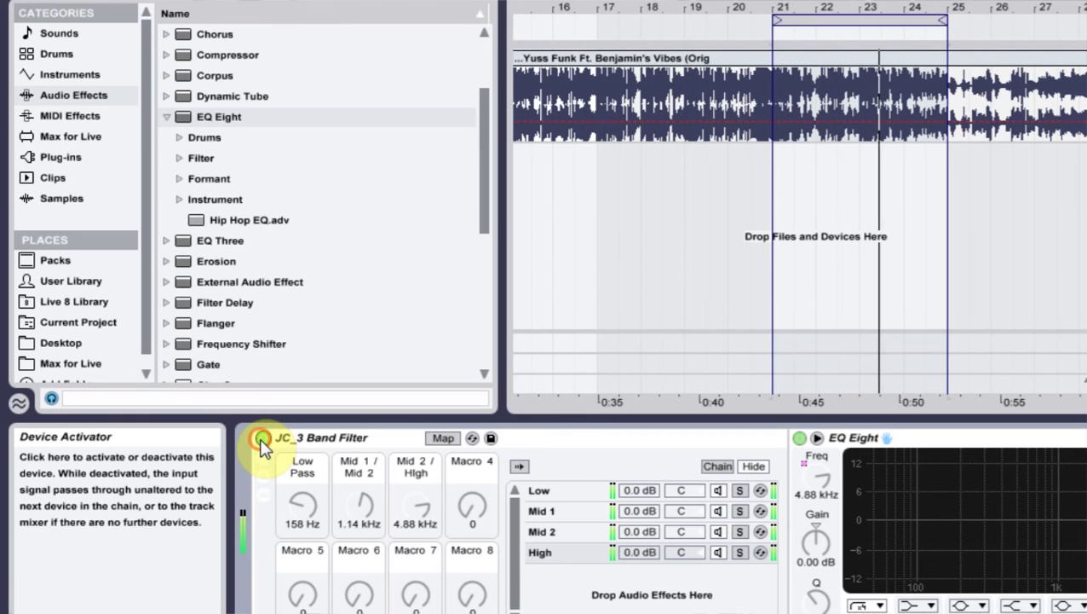
click(263, 440)
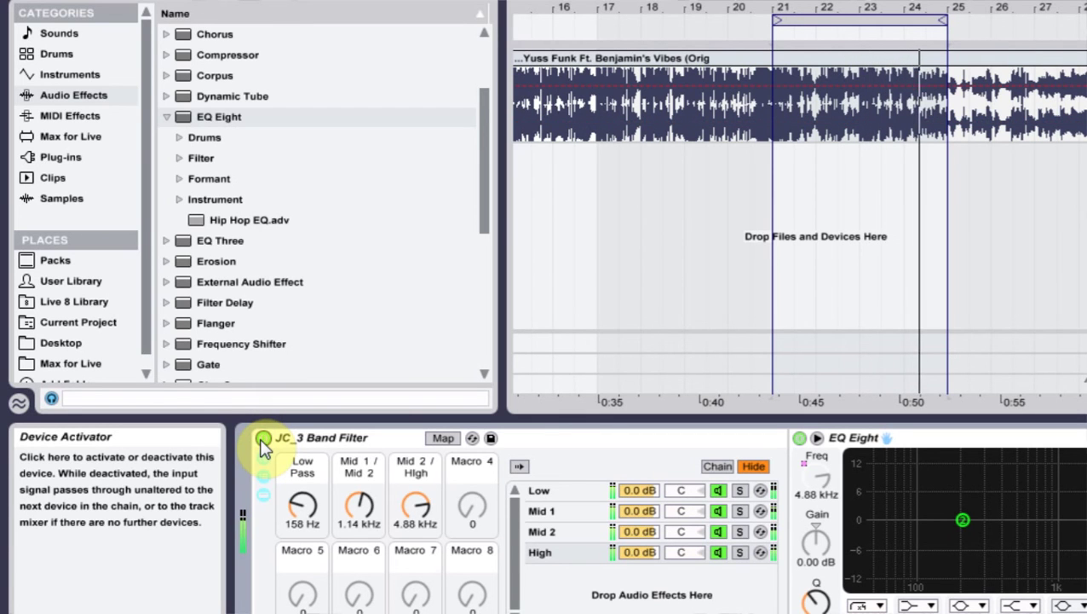
click(263, 439)
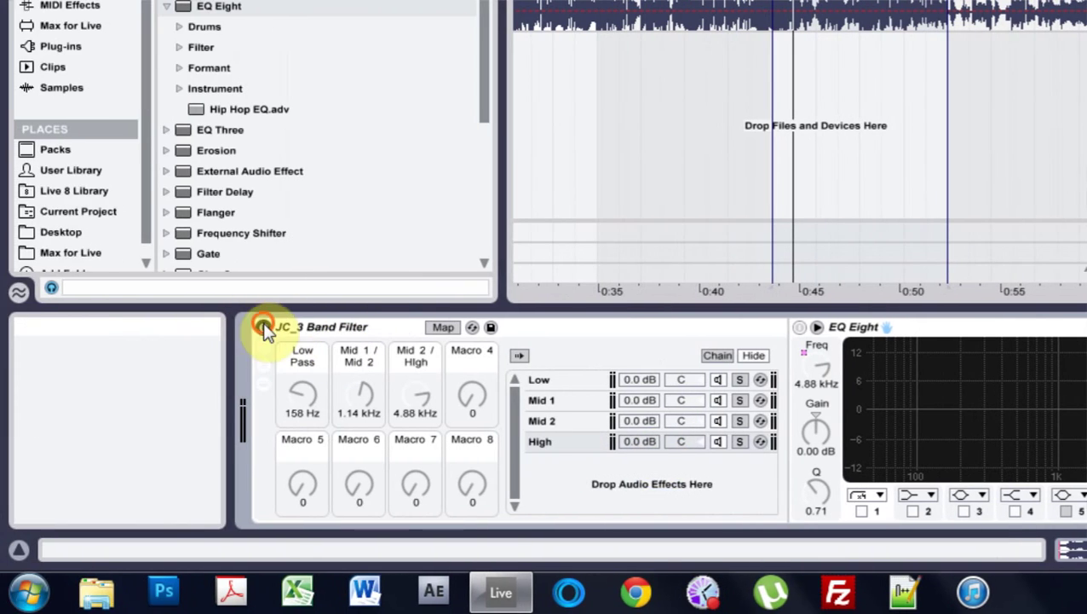
click(260, 323)
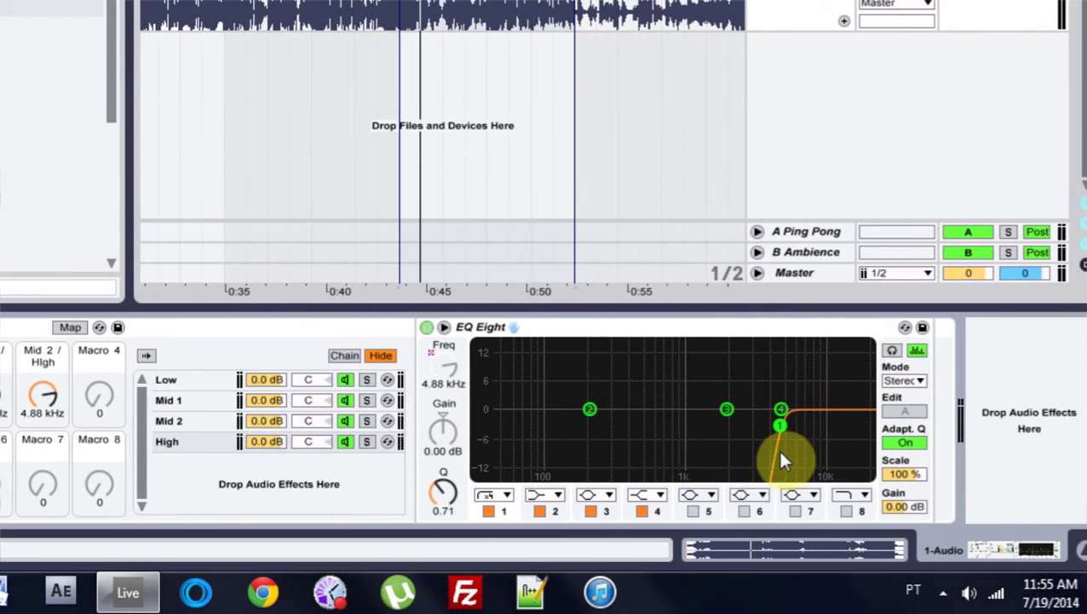
click(221, 420)
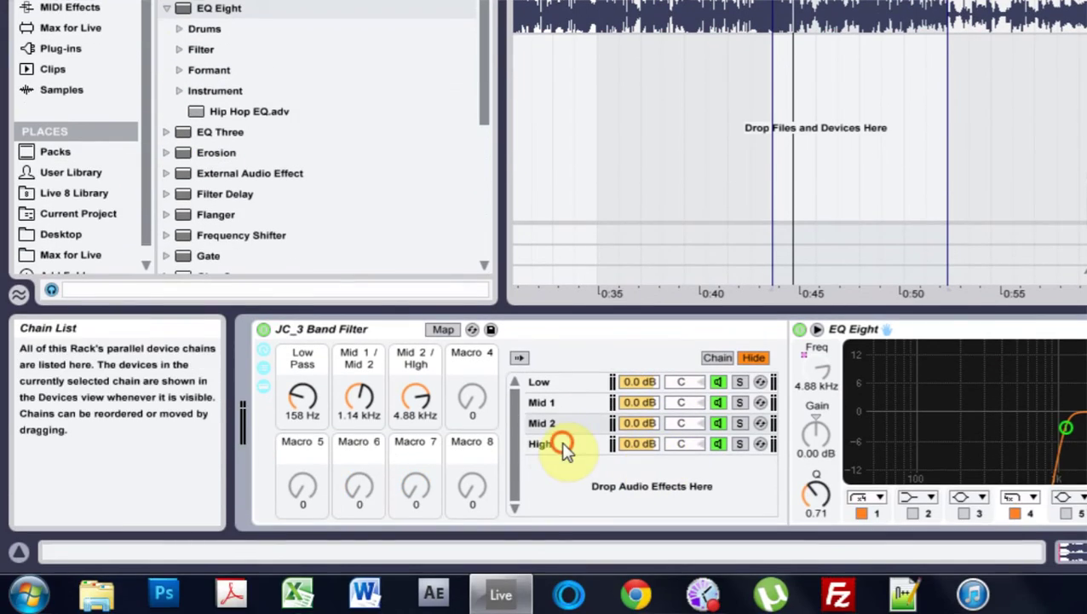
Rename the rack JC_4 Band Filter.
click(562, 443)
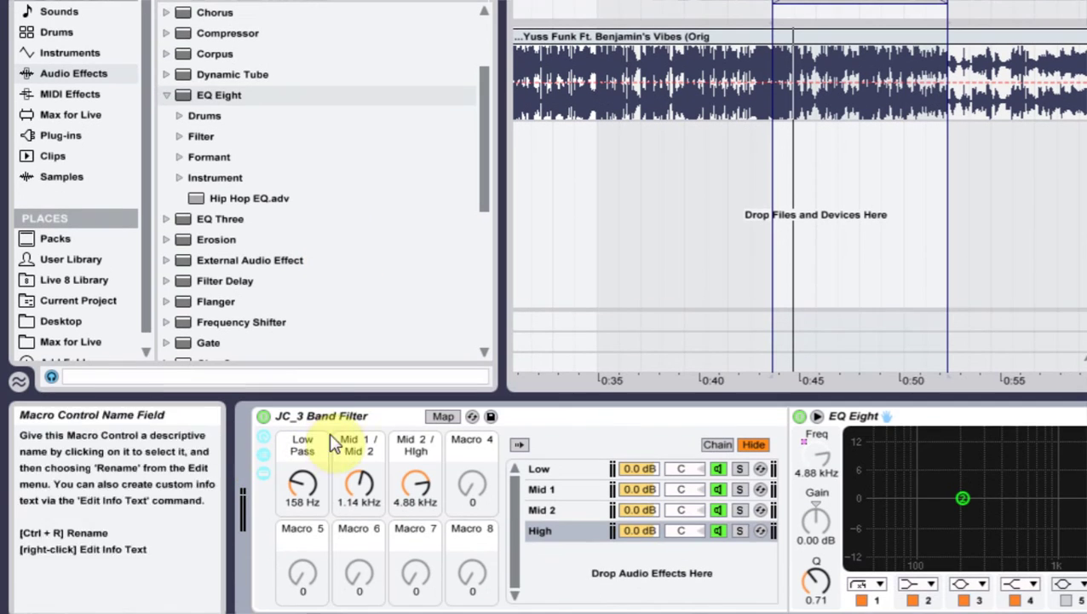
click(343, 459)
key(ctrl+r)
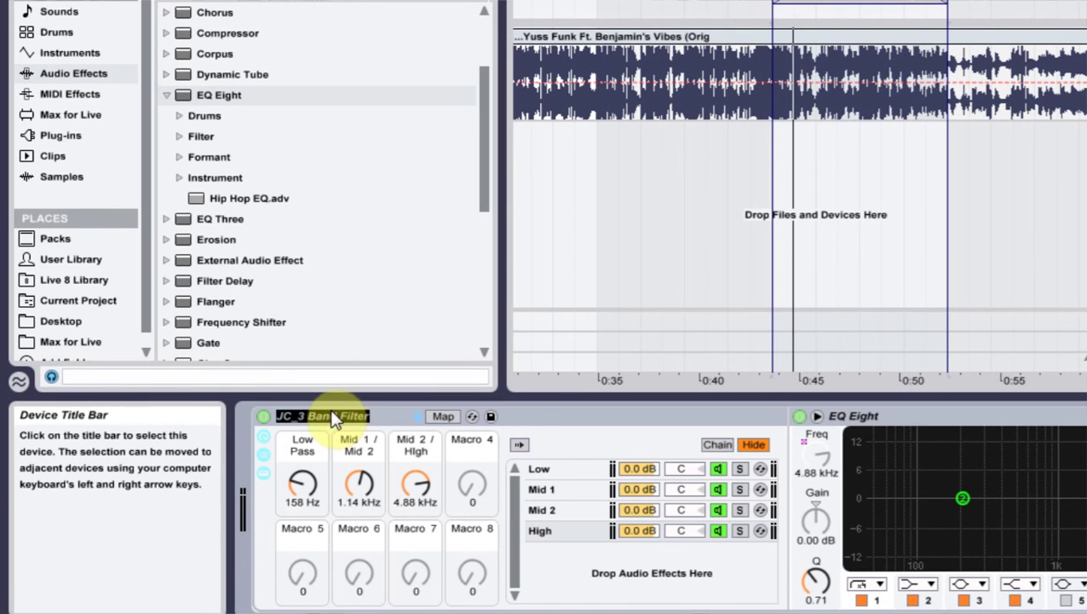
text(JC_4 Band Filter)
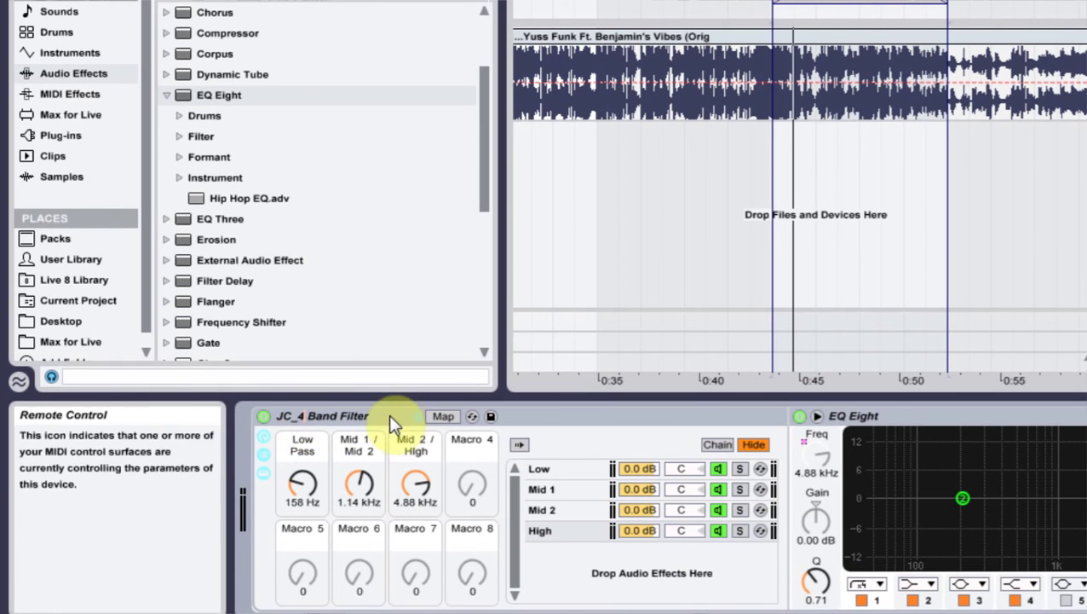
click(379, 415)
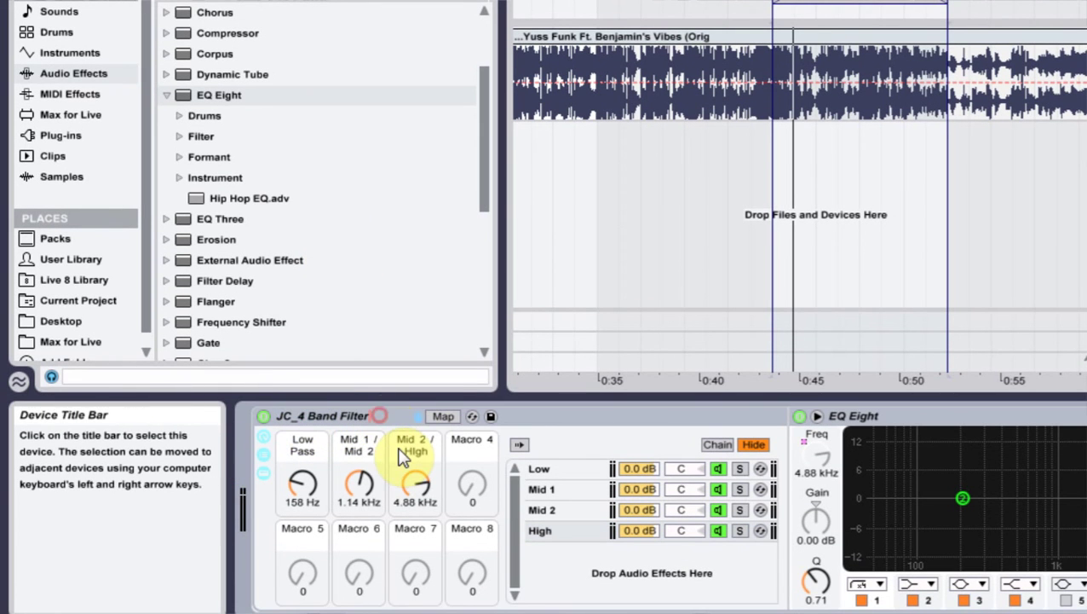
Save the rack as the preset JC_4 Band Filter.adg.
click(491, 416)
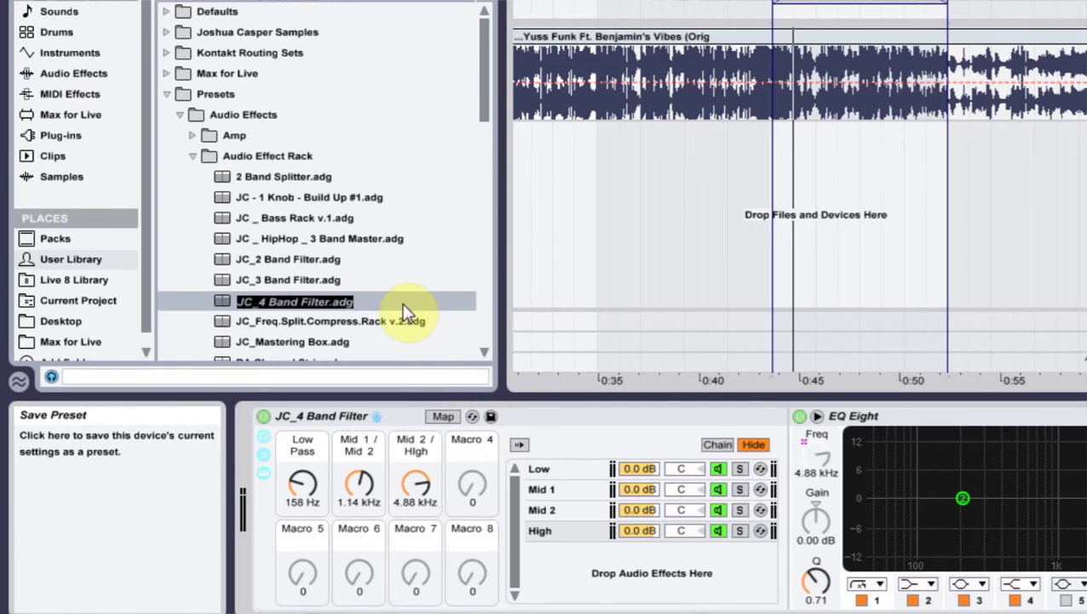
click(359, 301)
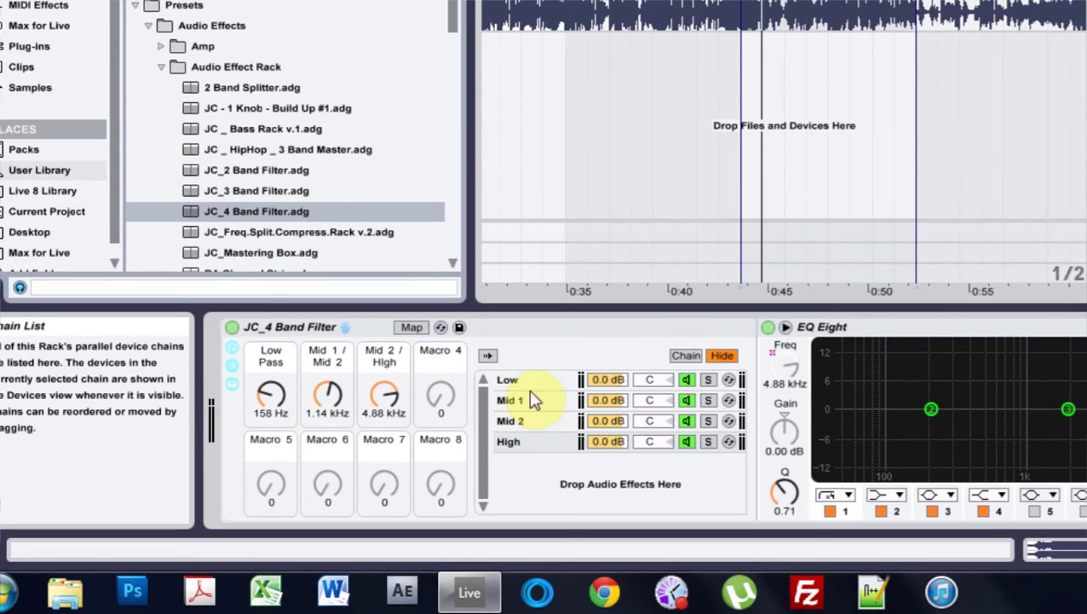
click(527, 380)
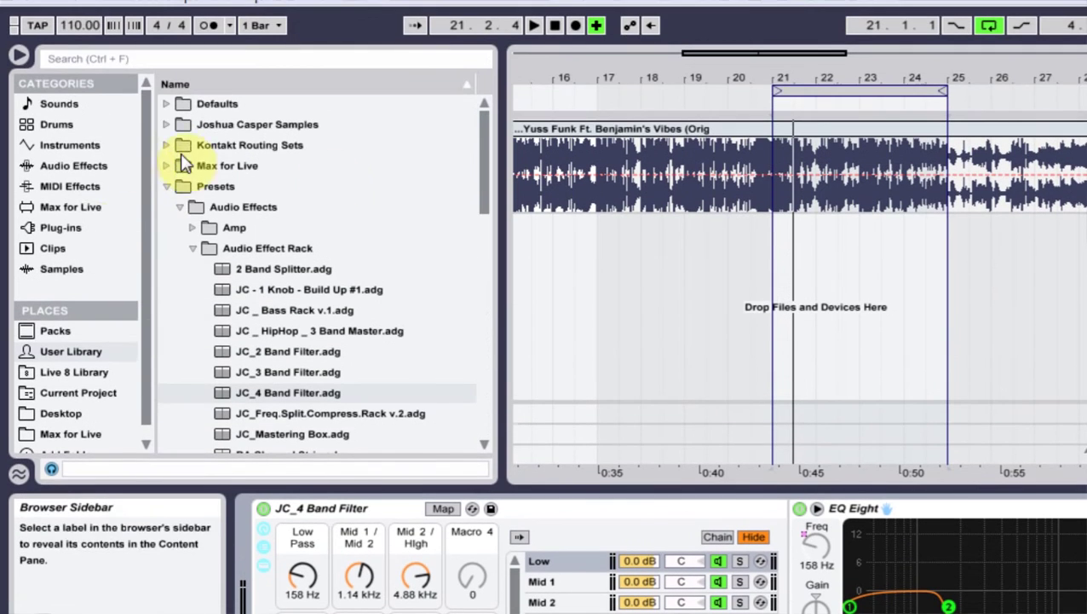
Add a Compressor after the Low chain's EQ Eight.
click(92, 170)
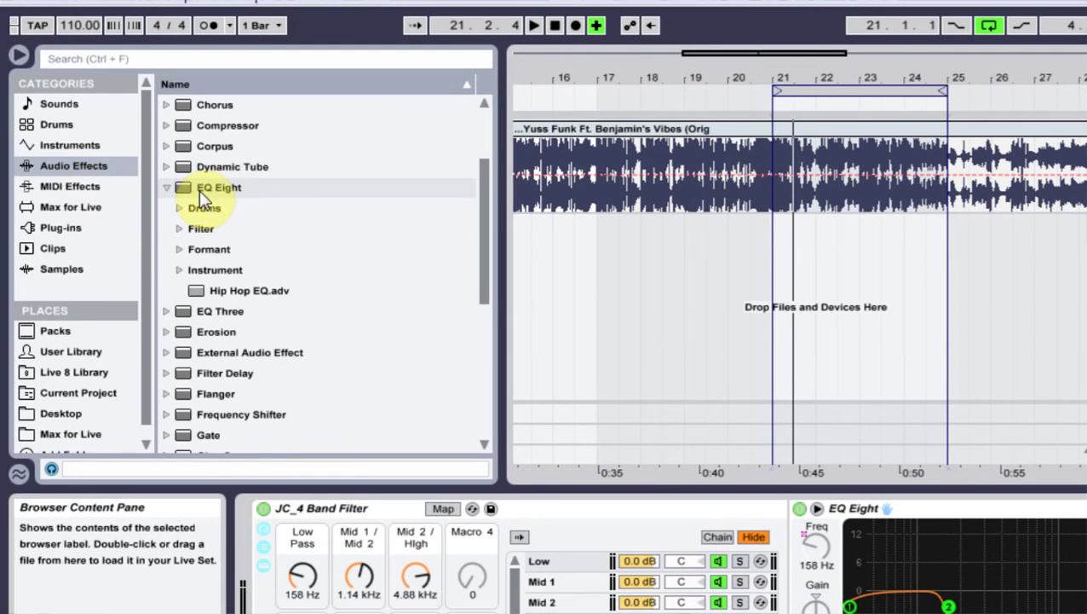
click(162, 188)
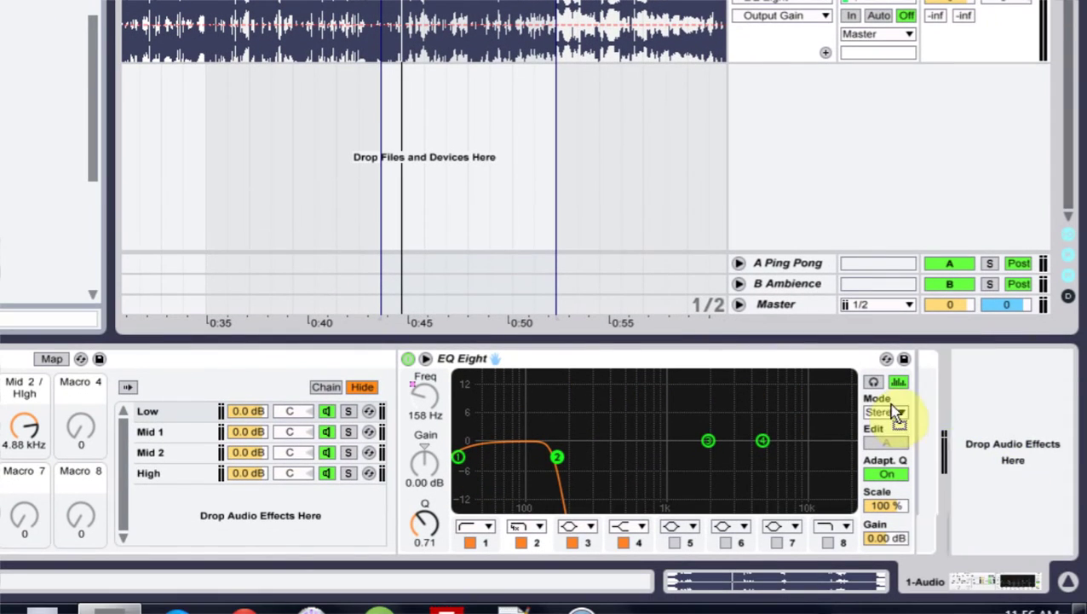
mouse_move(889, 403)
mouse_down()
mouse_move(917, 407)
mouse_move(908, 402)
mouse_up()
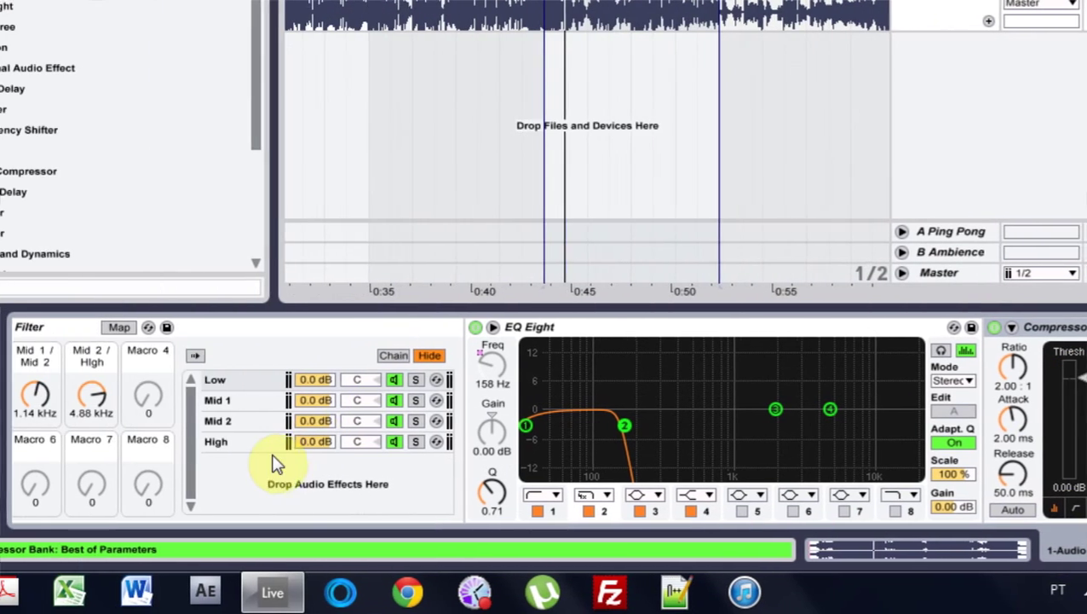
Add a Utility to the High chain and widen its stereo width to 111 %.
click(52, 441)
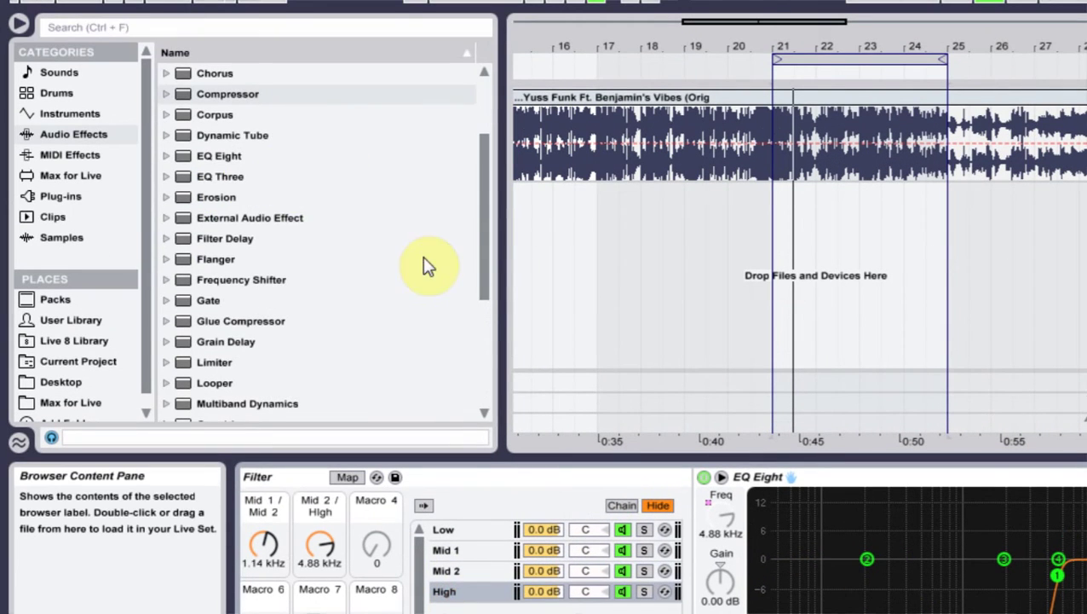
drag(489, 277, 489, 383)
drag(202, 377, 821, 464)
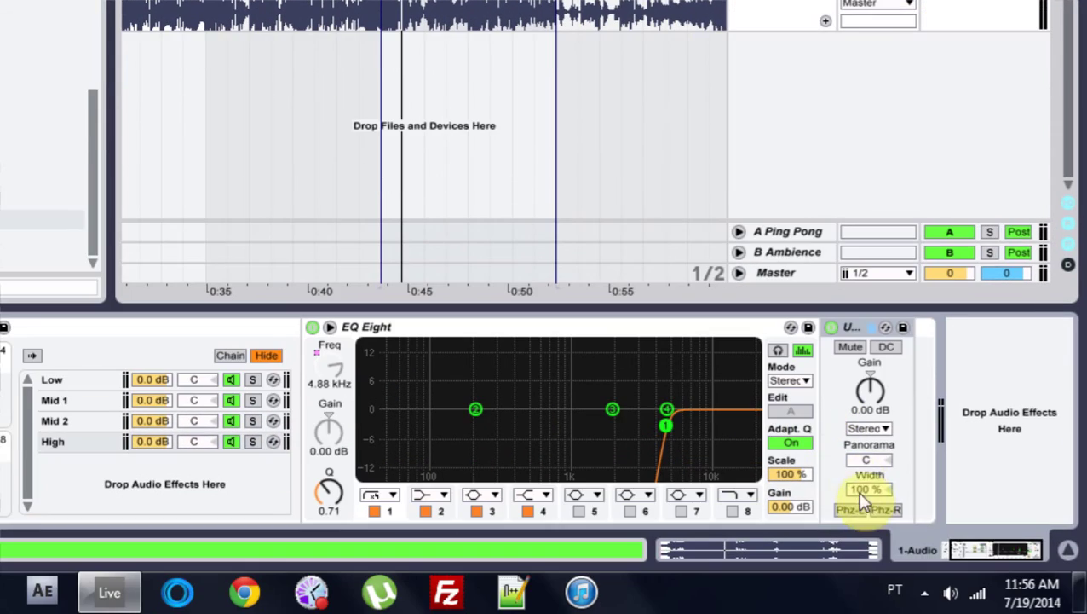
drag(862, 494, 862, 485)
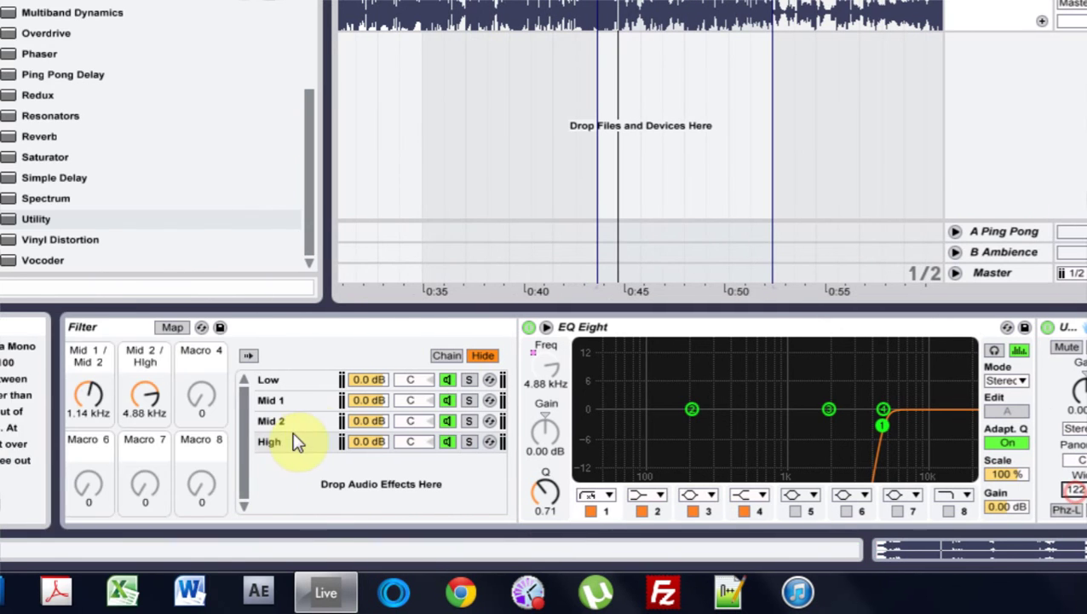
Add a Utility to the Mid 2 chain and widen its stereo width.
click(55, 420)
drag(195, 221, 714, 429)
drag(816, 429, 972, 483)
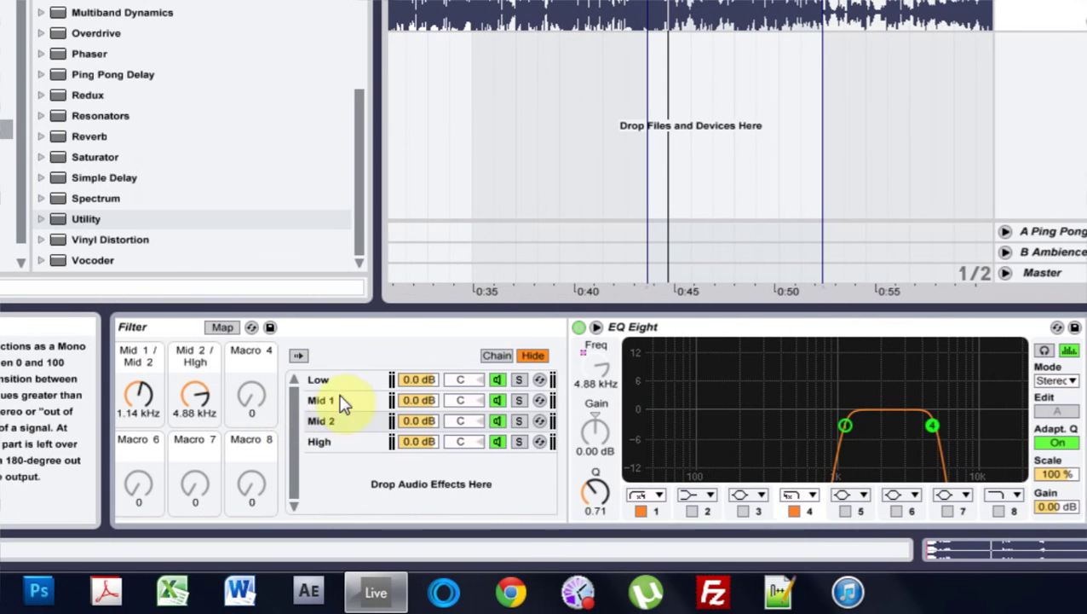
Add a Utility after the Low chain's Compressor with stereo width at 17 %.
click(52, 380)
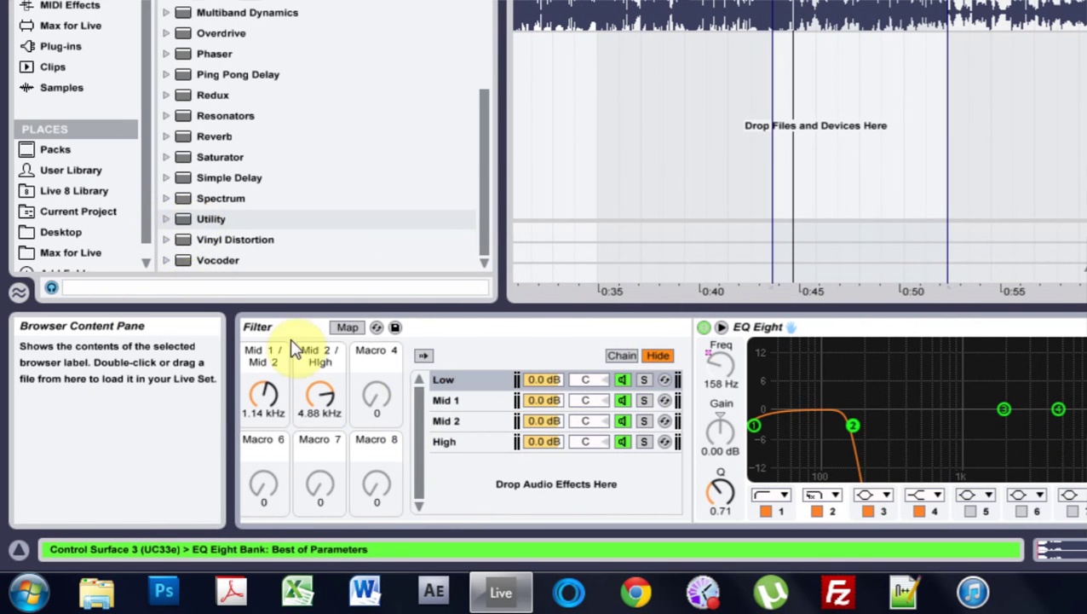
click(188, 223)
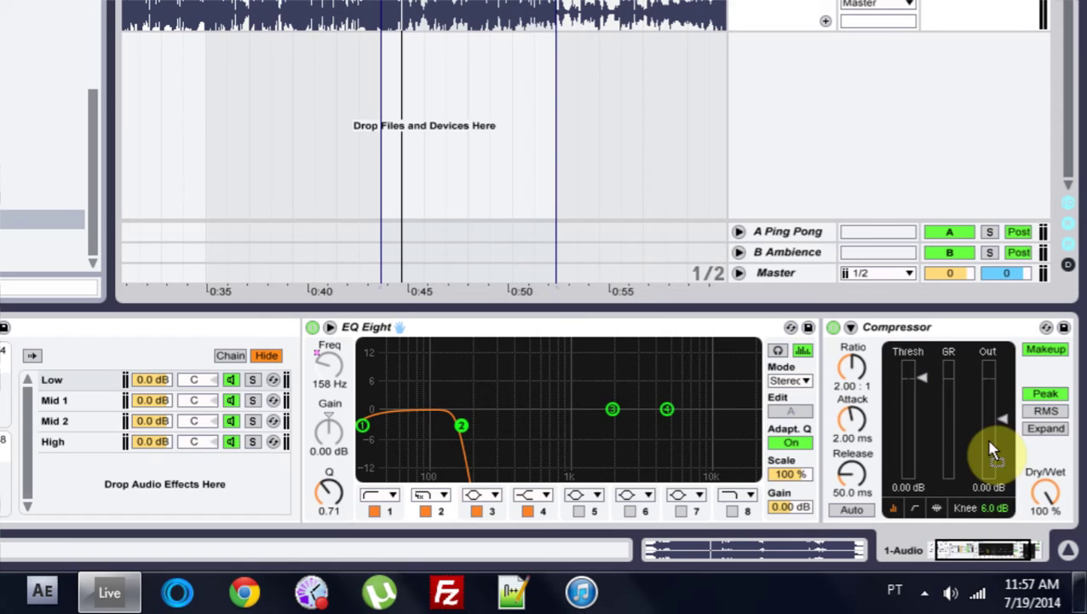
scroll(1056, 431, right, 5)
drag(929, 439, 977, 545)
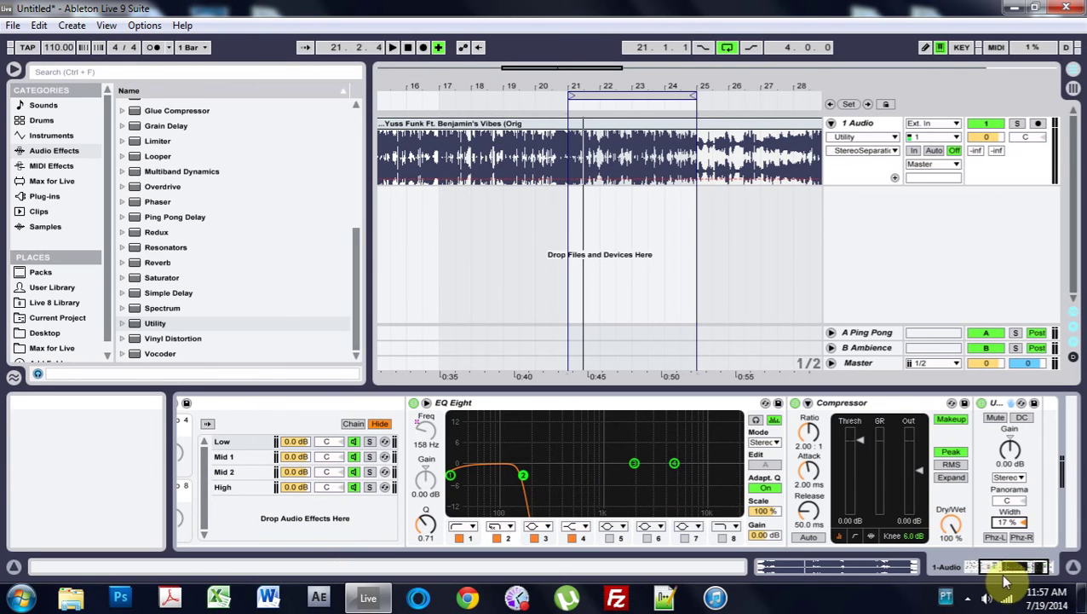
Hide the Info View and lower the Low Pass macro to 70 Hz.
drag(1014, 569, 980, 569)
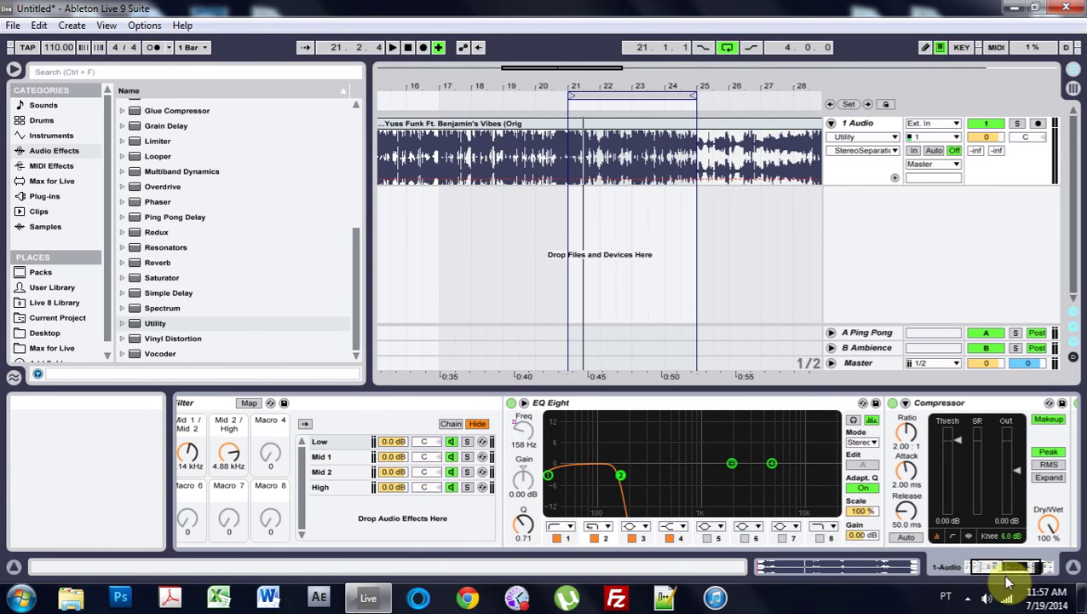
click(12, 566)
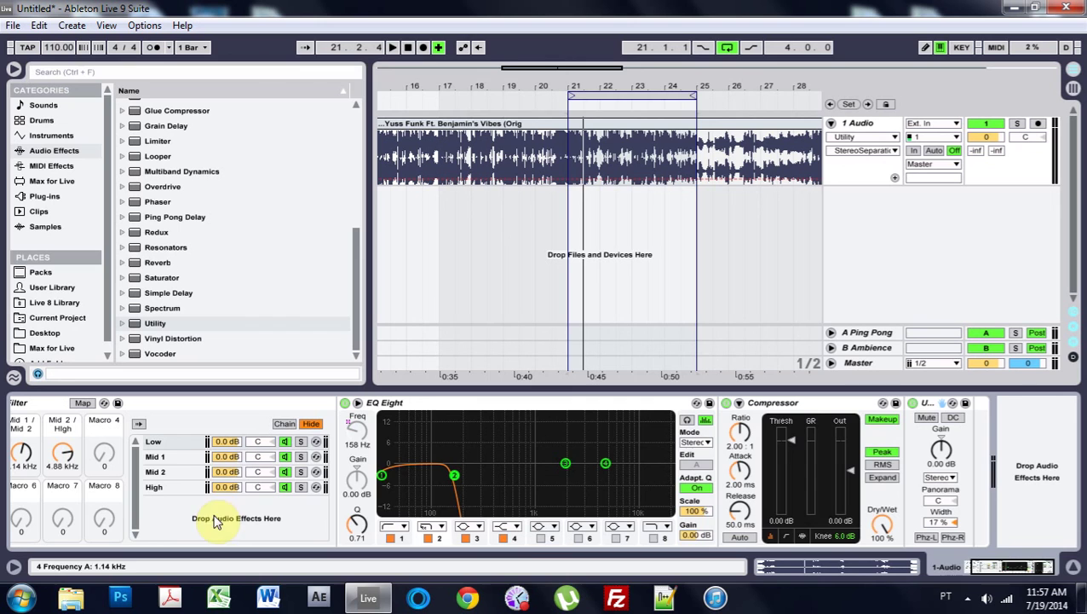
drag(49, 459, 55, 468)
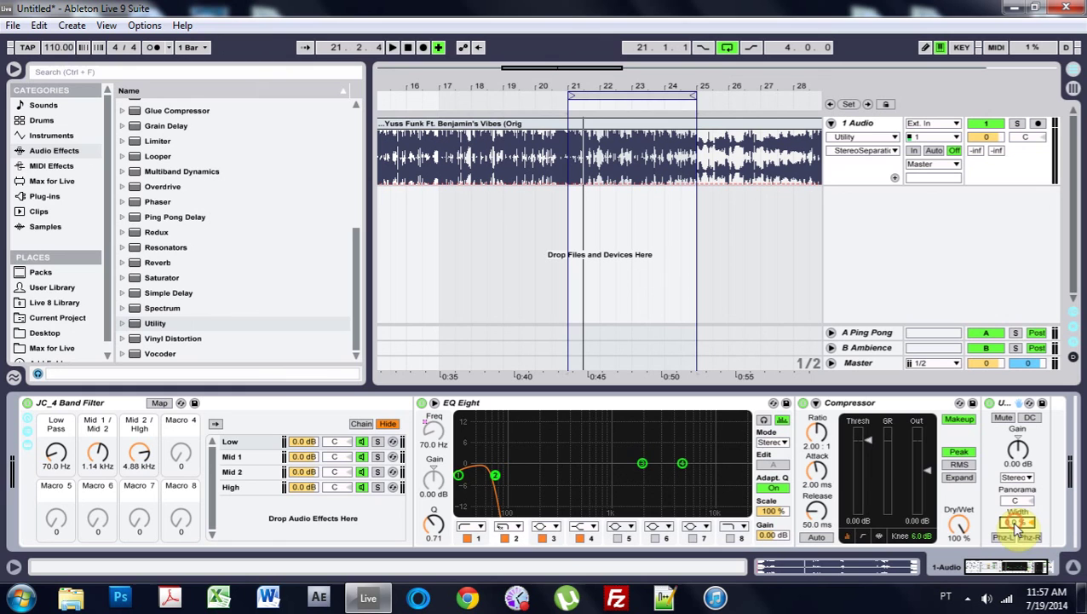
Add a Utility after Mid 1's EQ Eight with width 89 %, then start playback.
click(232, 457)
drag(153, 328, 784, 479)
drag(832, 521, 832, 525)
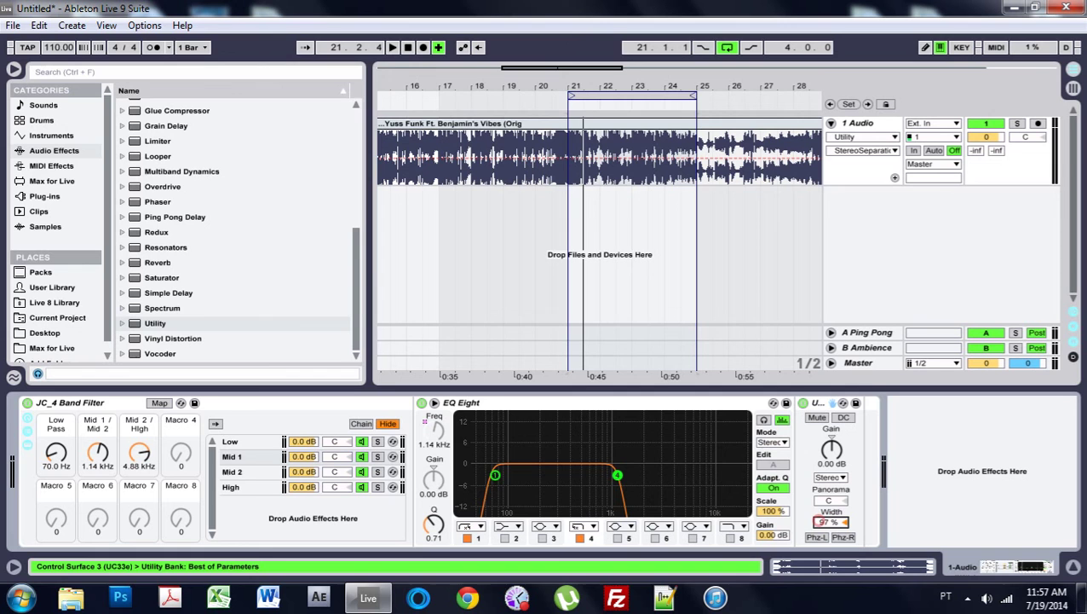
key(space)
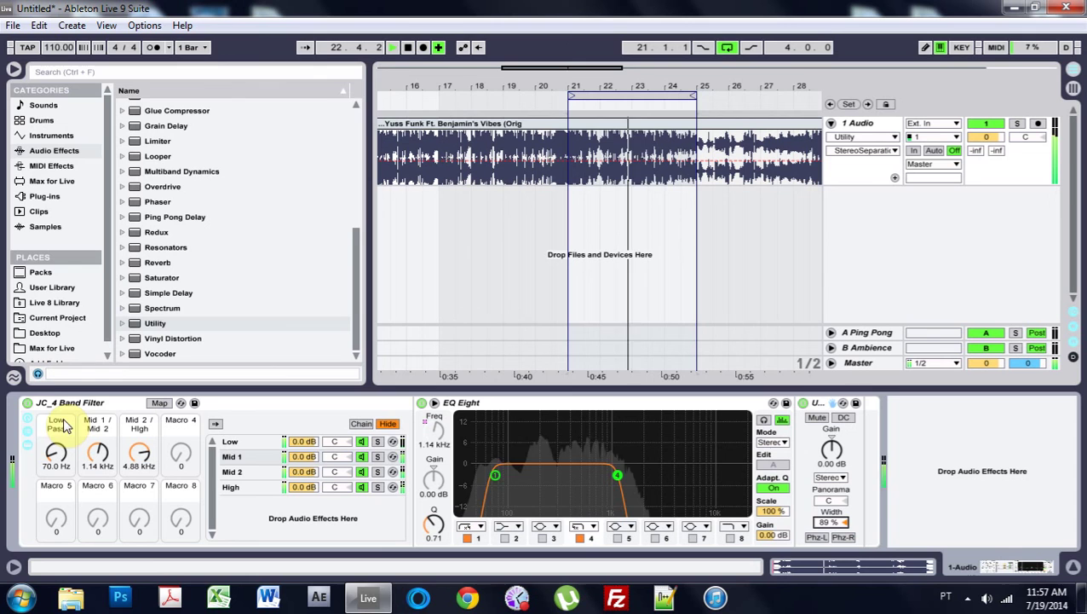
Bypass the JC_4 Band Filter rack, re-enable it to hear the difference, then stop the song.
click(28, 404)
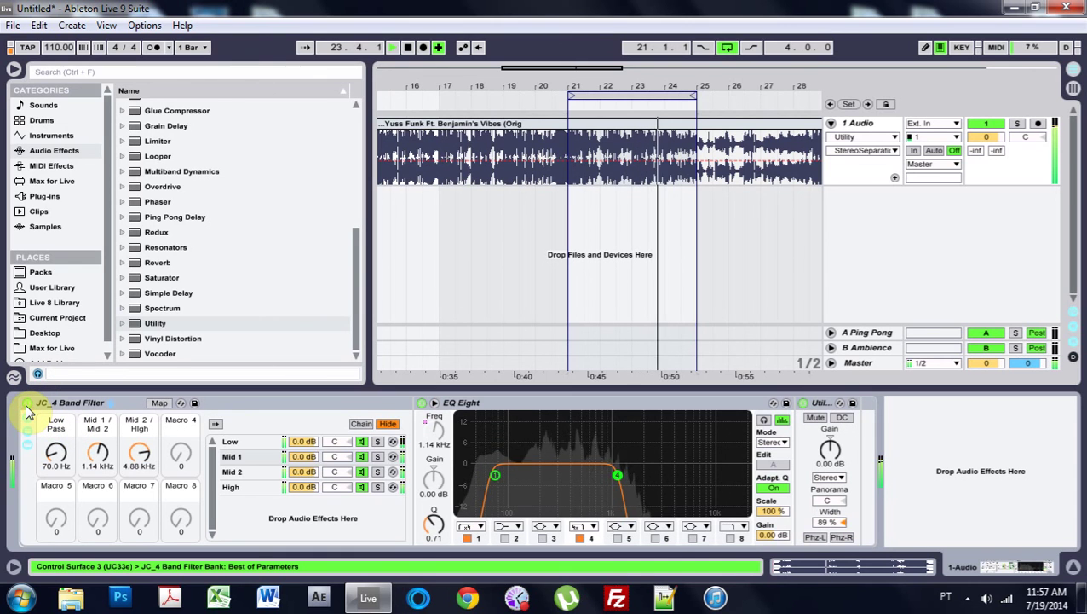
click(28, 404)
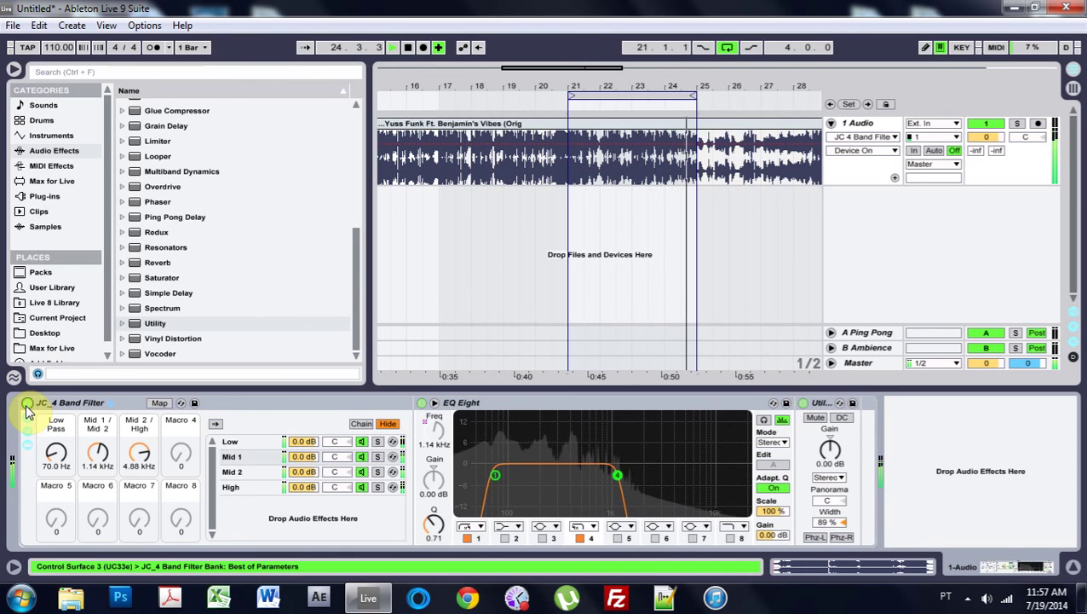
key(space)
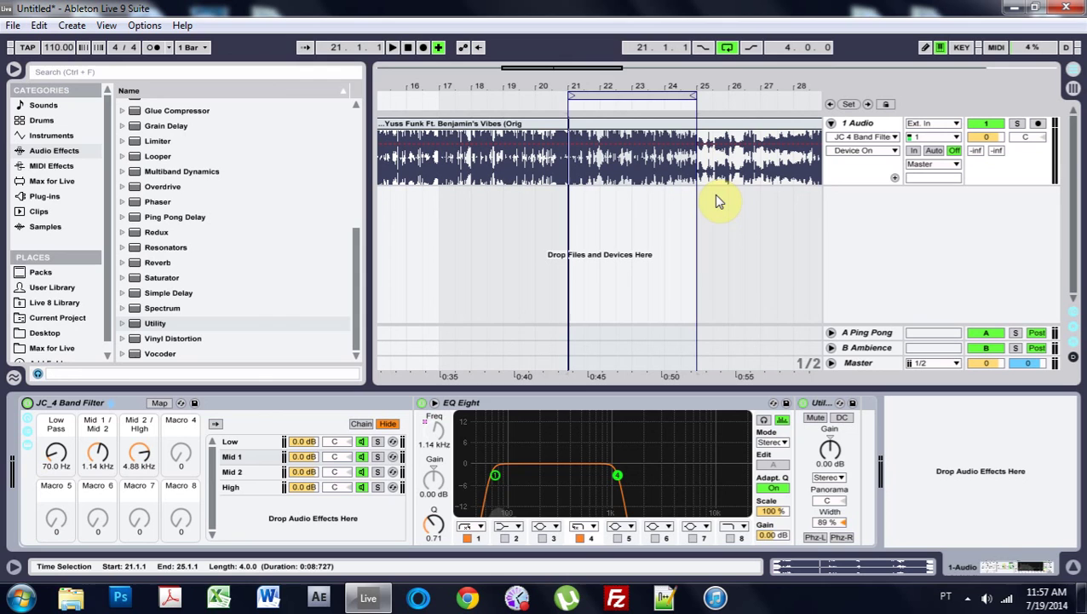